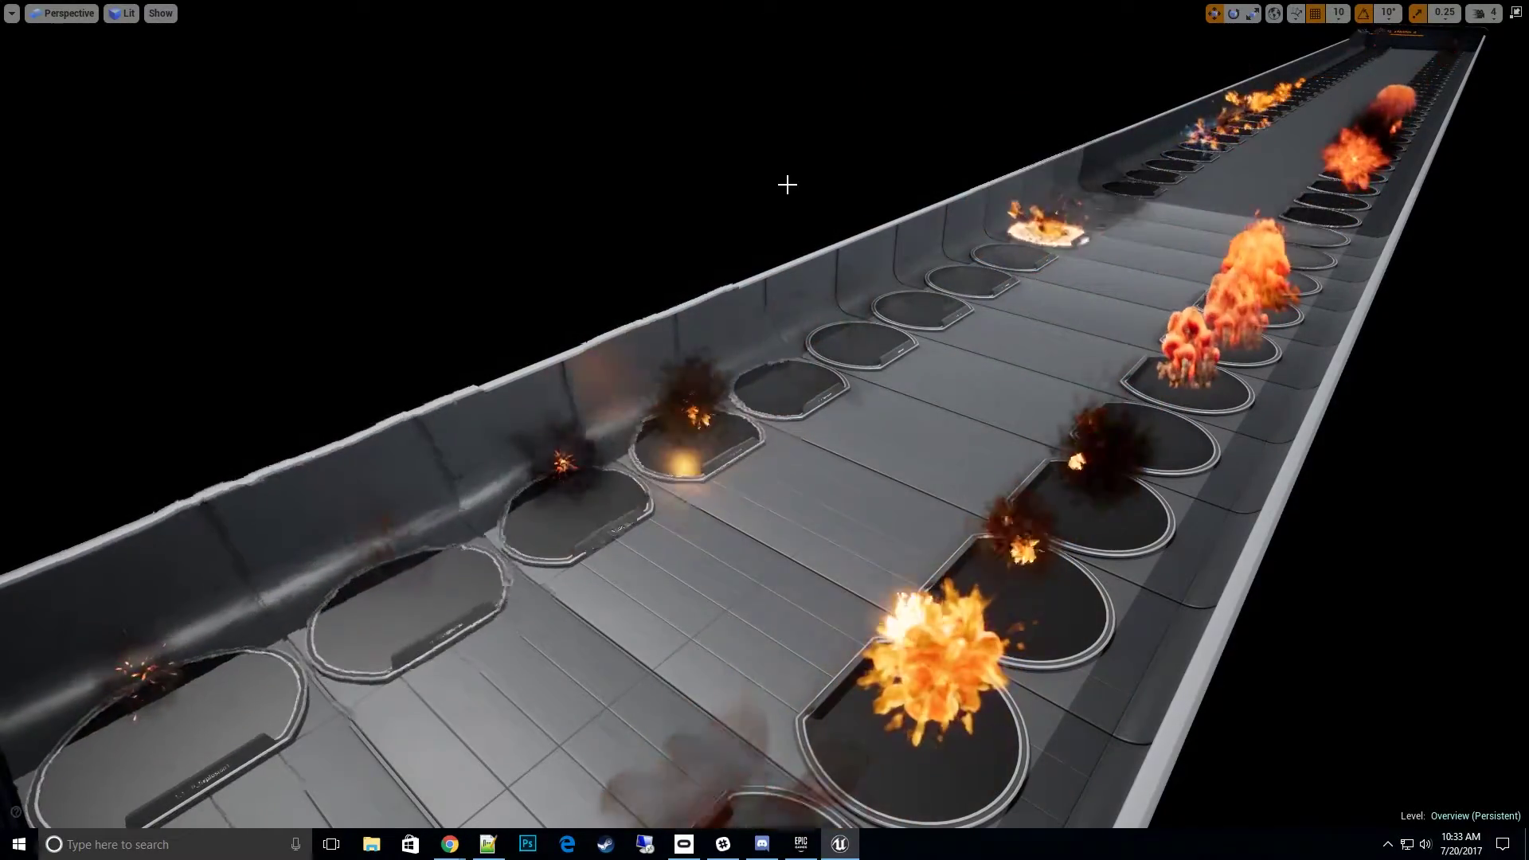
Fly along the row of explosion platforms and examine the 1.9 P_Explosion9 effect up close.
key("w")
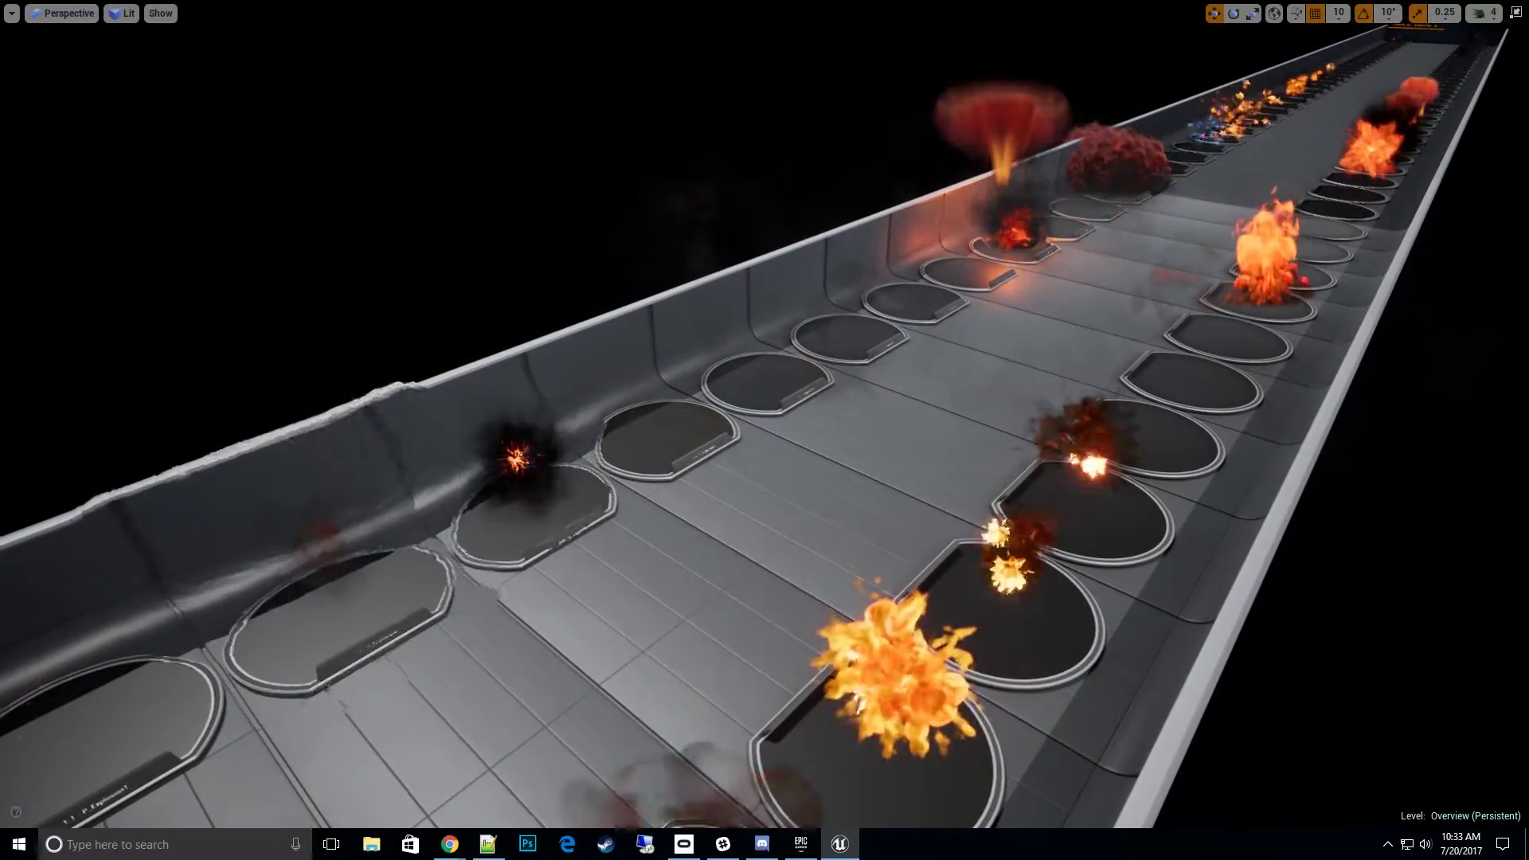
right_click_drag(765, 430, 773, 399)
key("w")
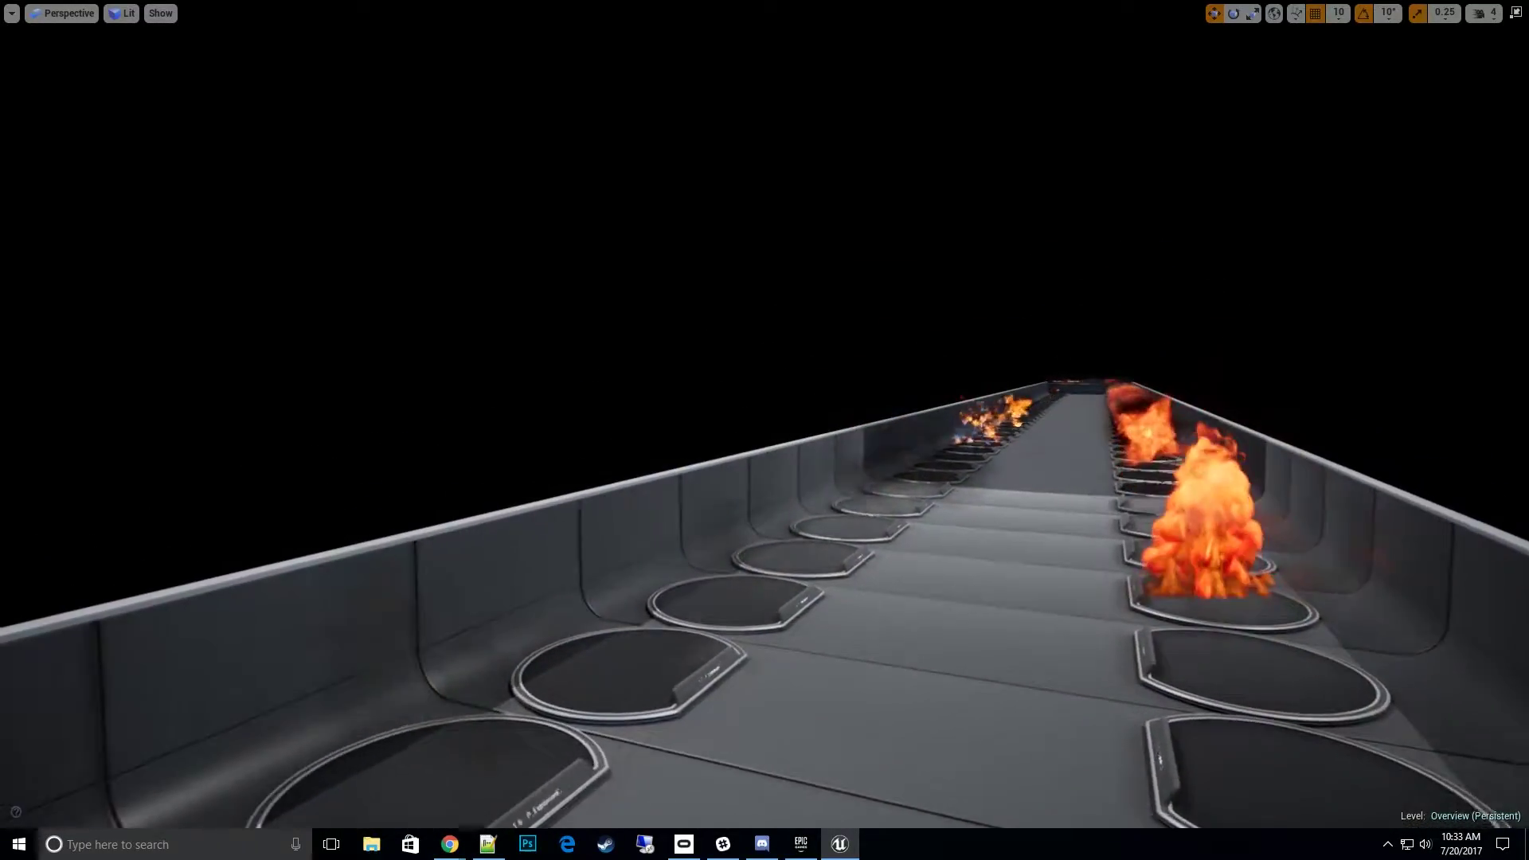
key("w")
right_click_drag(765, 430, 398, 478)
key("w")
key("w")
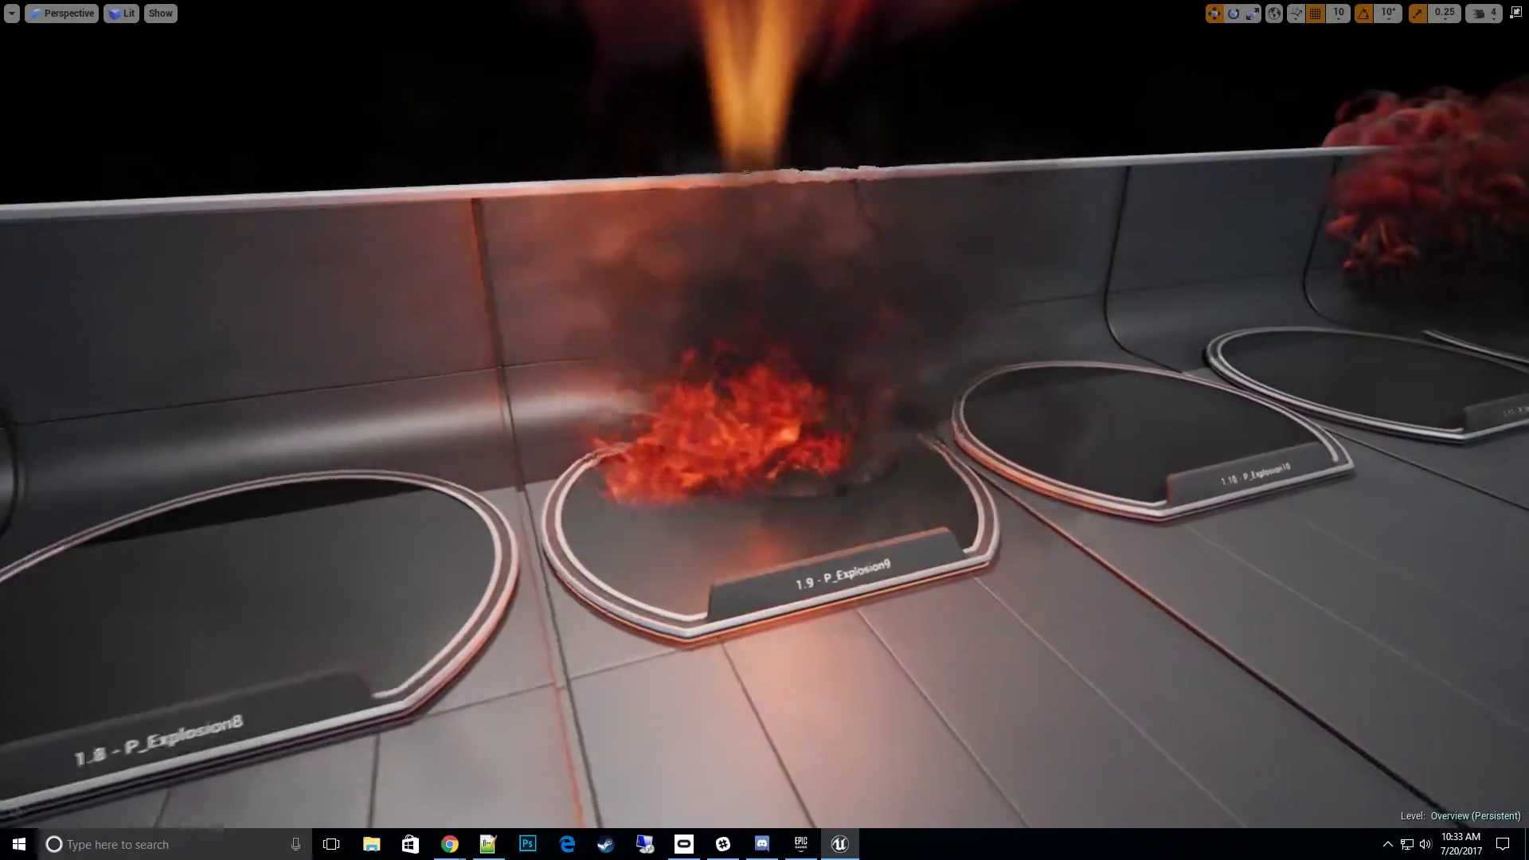
right_click_drag(779, 294, 774, 288)
Move the P_Explosion9 emitter off its platform into the middle of the aisle.
left_click(835, 434)
right_click_drag(836, 437, 1066, 435)
key("s")
key("s")
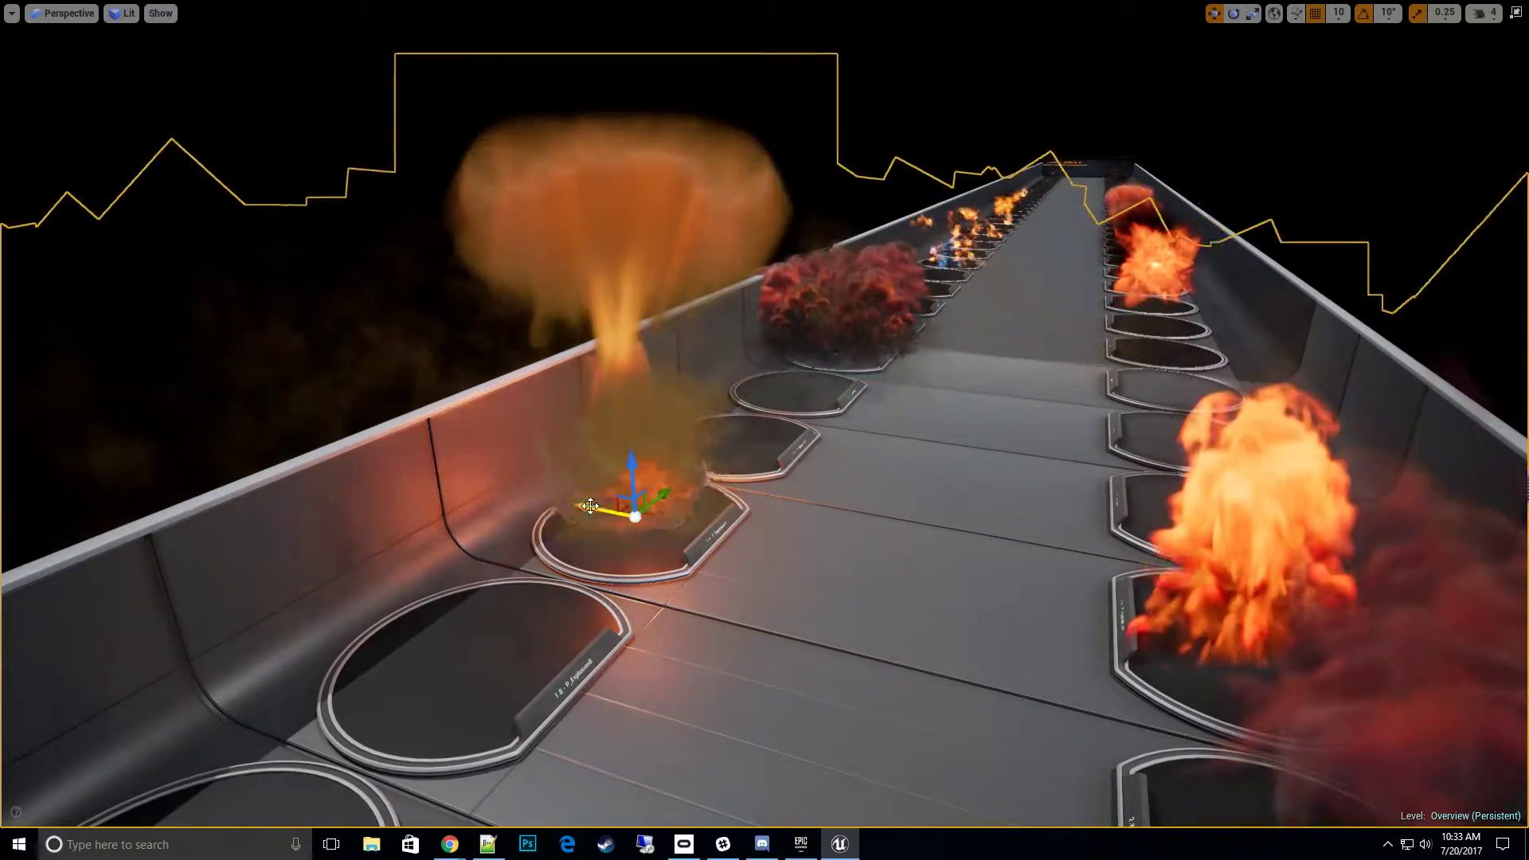
left_click_drag(593, 510, 819, 587)
mouse_move(820, 587)
right_mouse_down()
mouse_move(834, 548)
mouse_move(820, 605)
right_mouse_up()
key("w")
right_click_drag(922, 678, 960, 637)
key("s")
key("Escape")
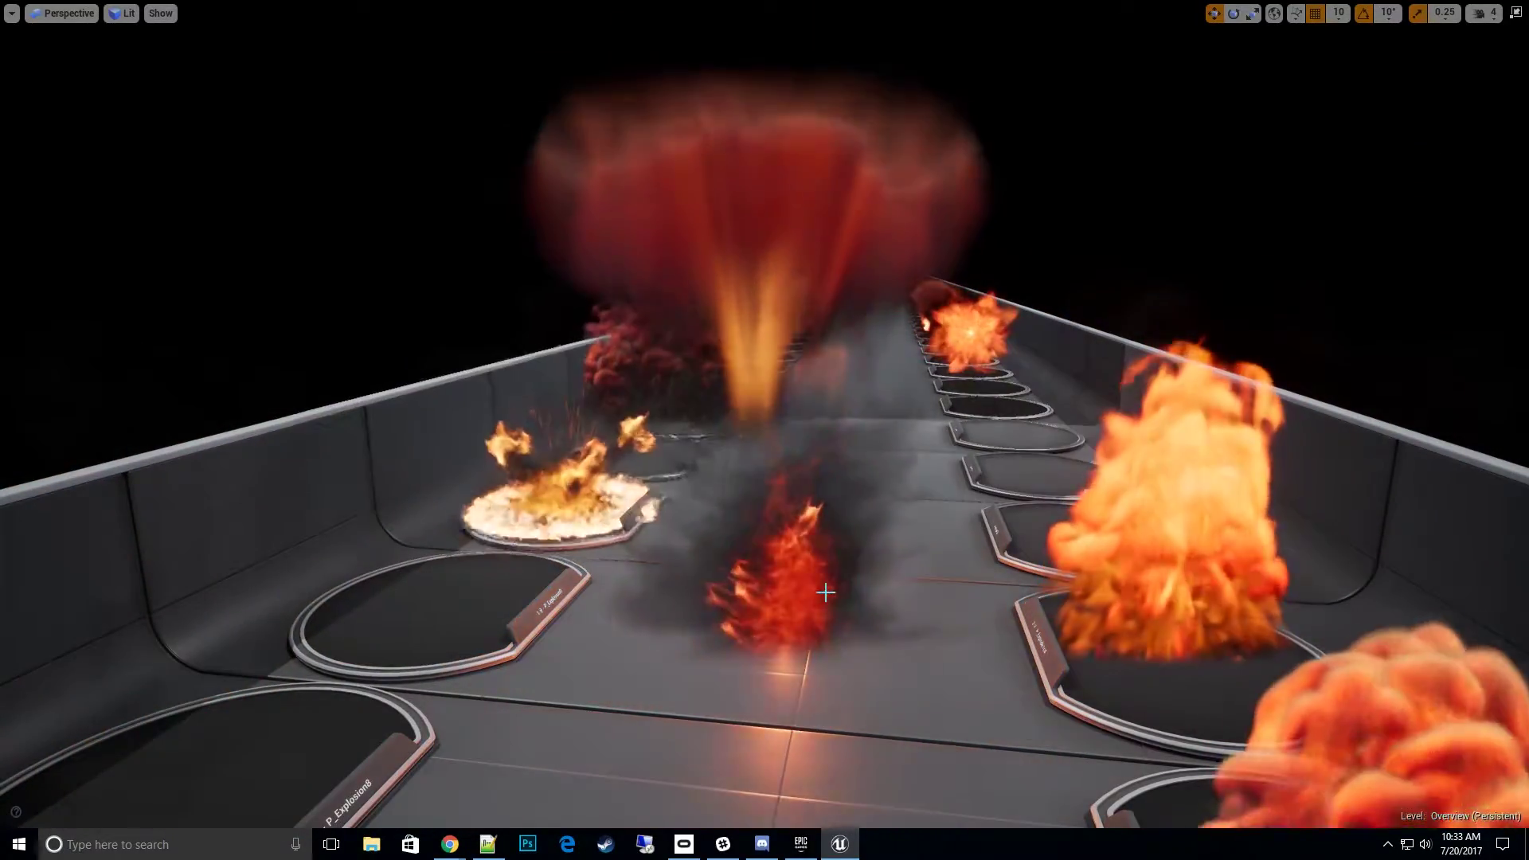
Undo the emitter's move, leave the full-screen view and locate its P_Explosion9 particle asset in the project content.
key("ctrl+z")
key("ctrl+z")
key("F11")
right_click_drag(772, 440, 736, 462)
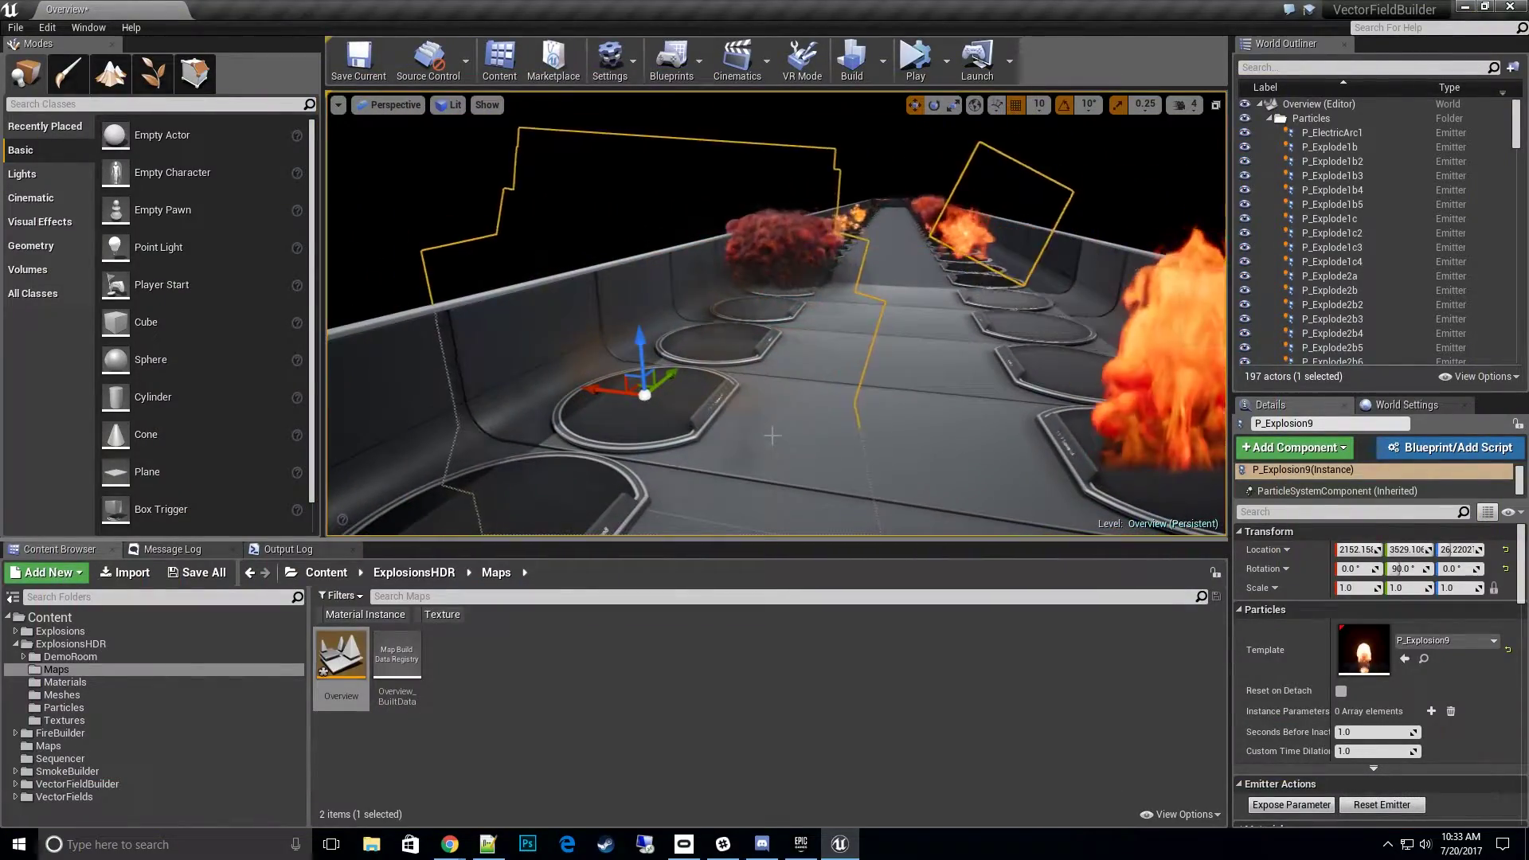
key("ctrl+b")
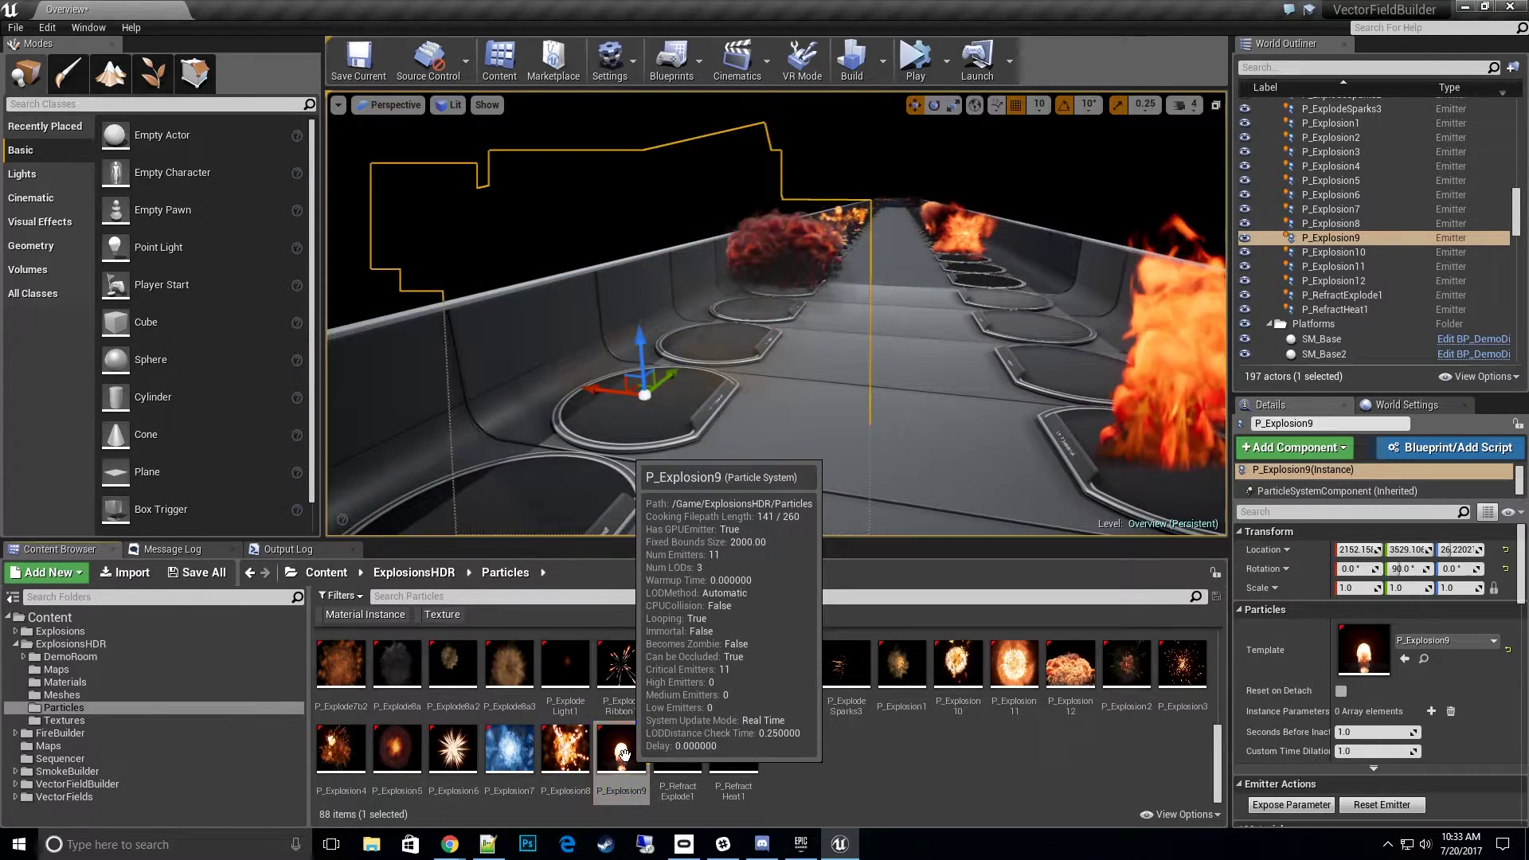
Duplicate the P_Explosion9 particle system and name the copy P_ZNuke.
right_click(635, 766)
left_click(711, 481)
scroll(832, 502, "up", 5)
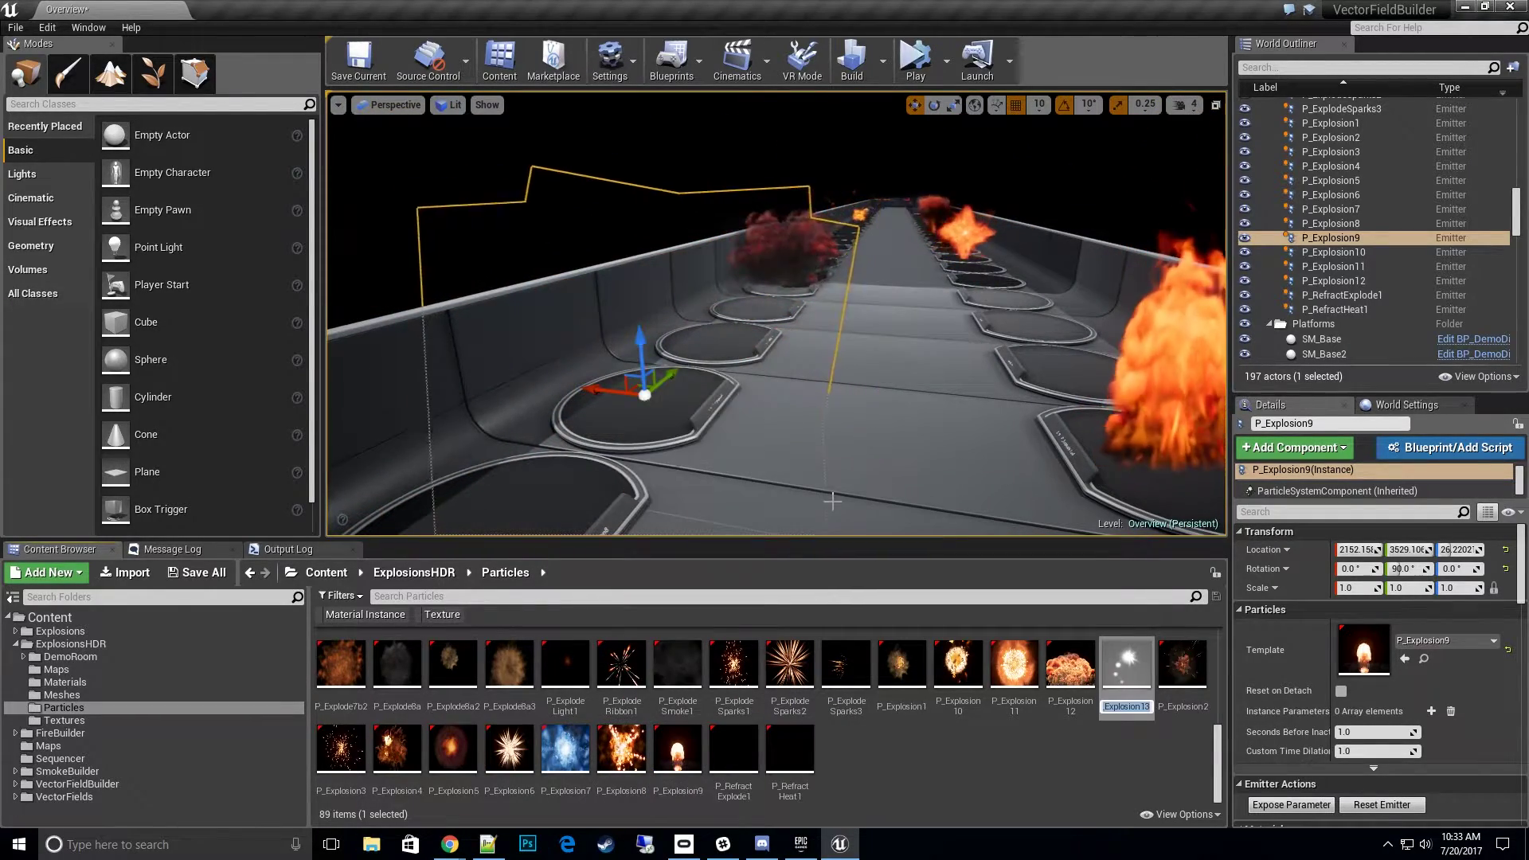
type("P_")
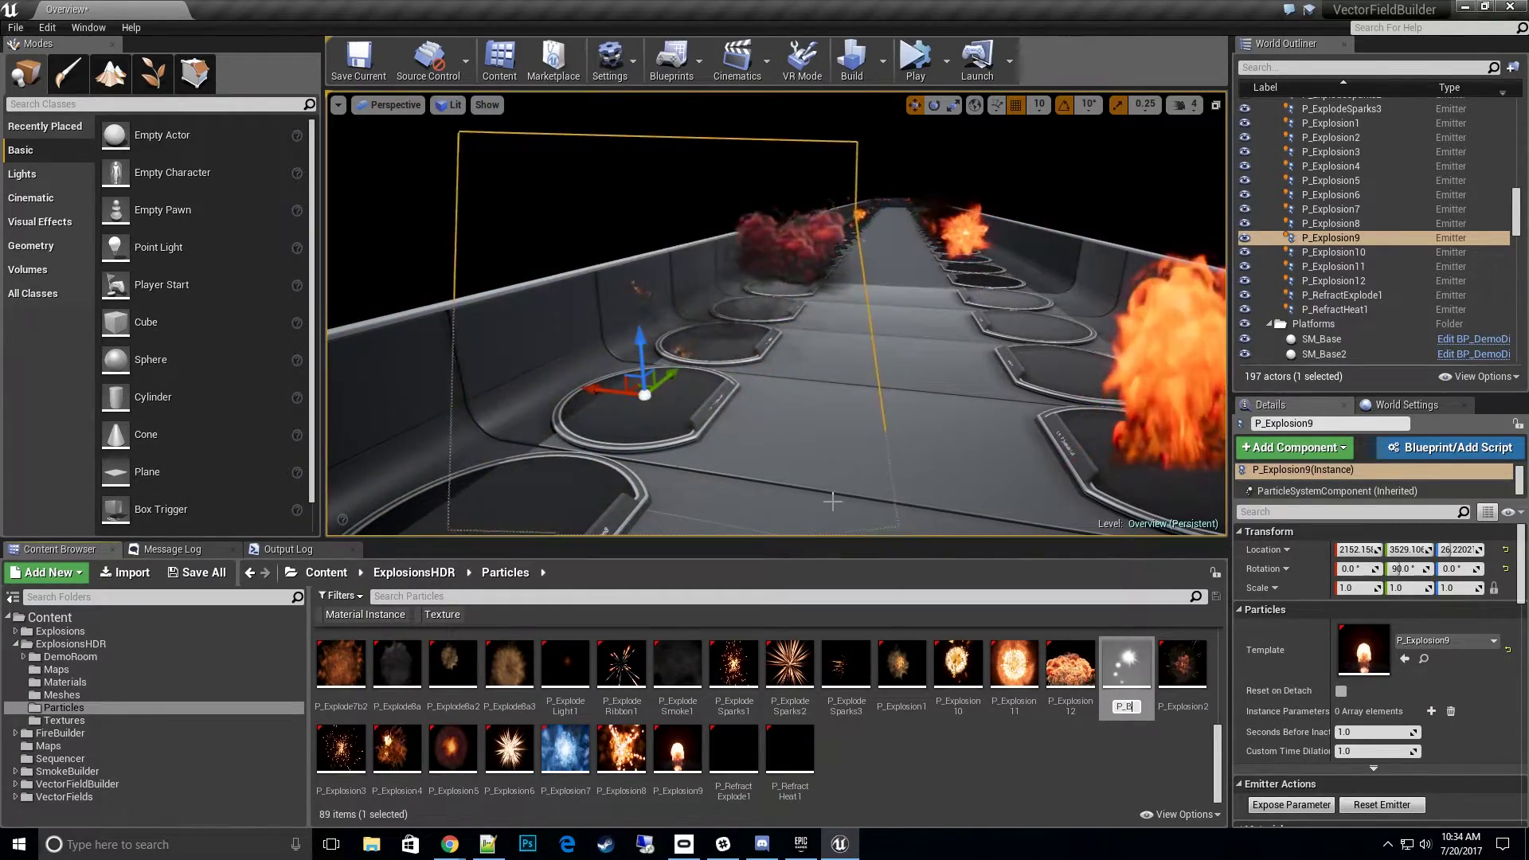
type("ZNuke")
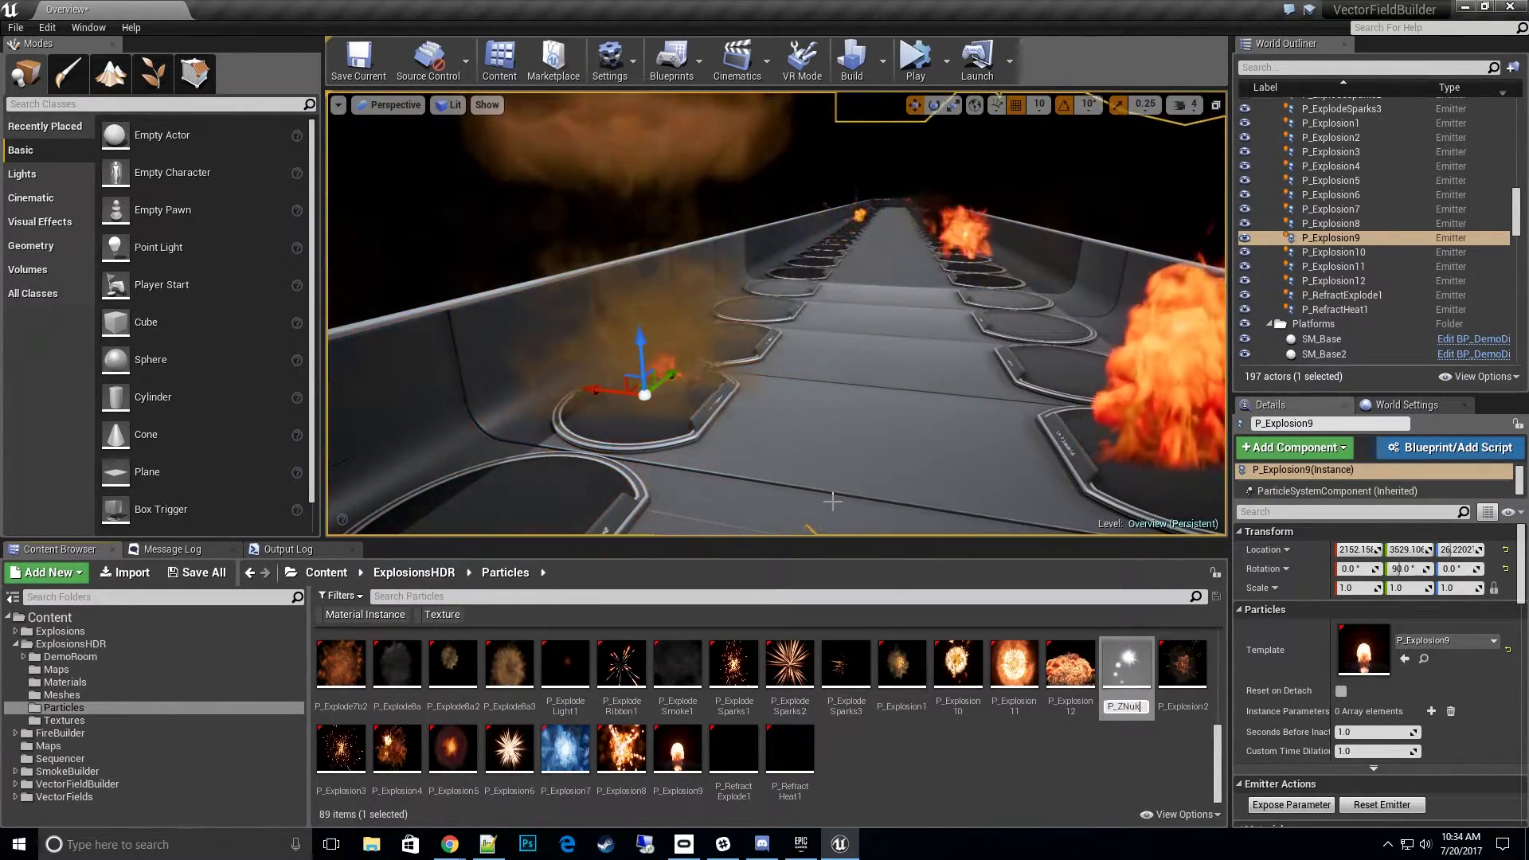
key("Return")
Place a P_ZNuke emitter in the middle of the aisle and move it along Y to about 4780 cm.
left_click_drag(790, 749, 874, 411)
key("w")
right_click_drag(922, 478, 908, 482)
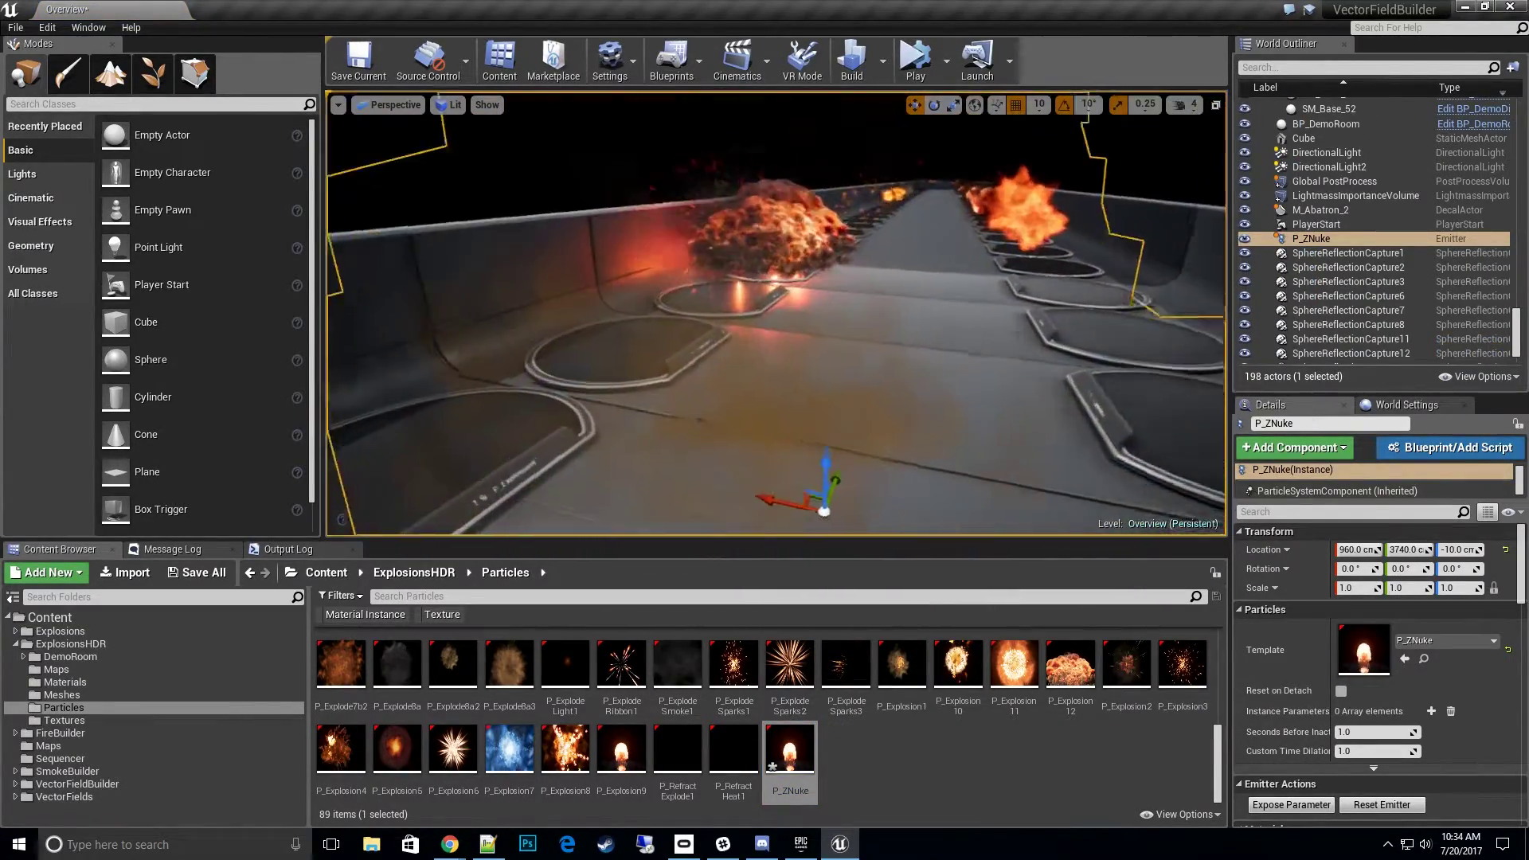
scroll(868, 336, "up", 6)
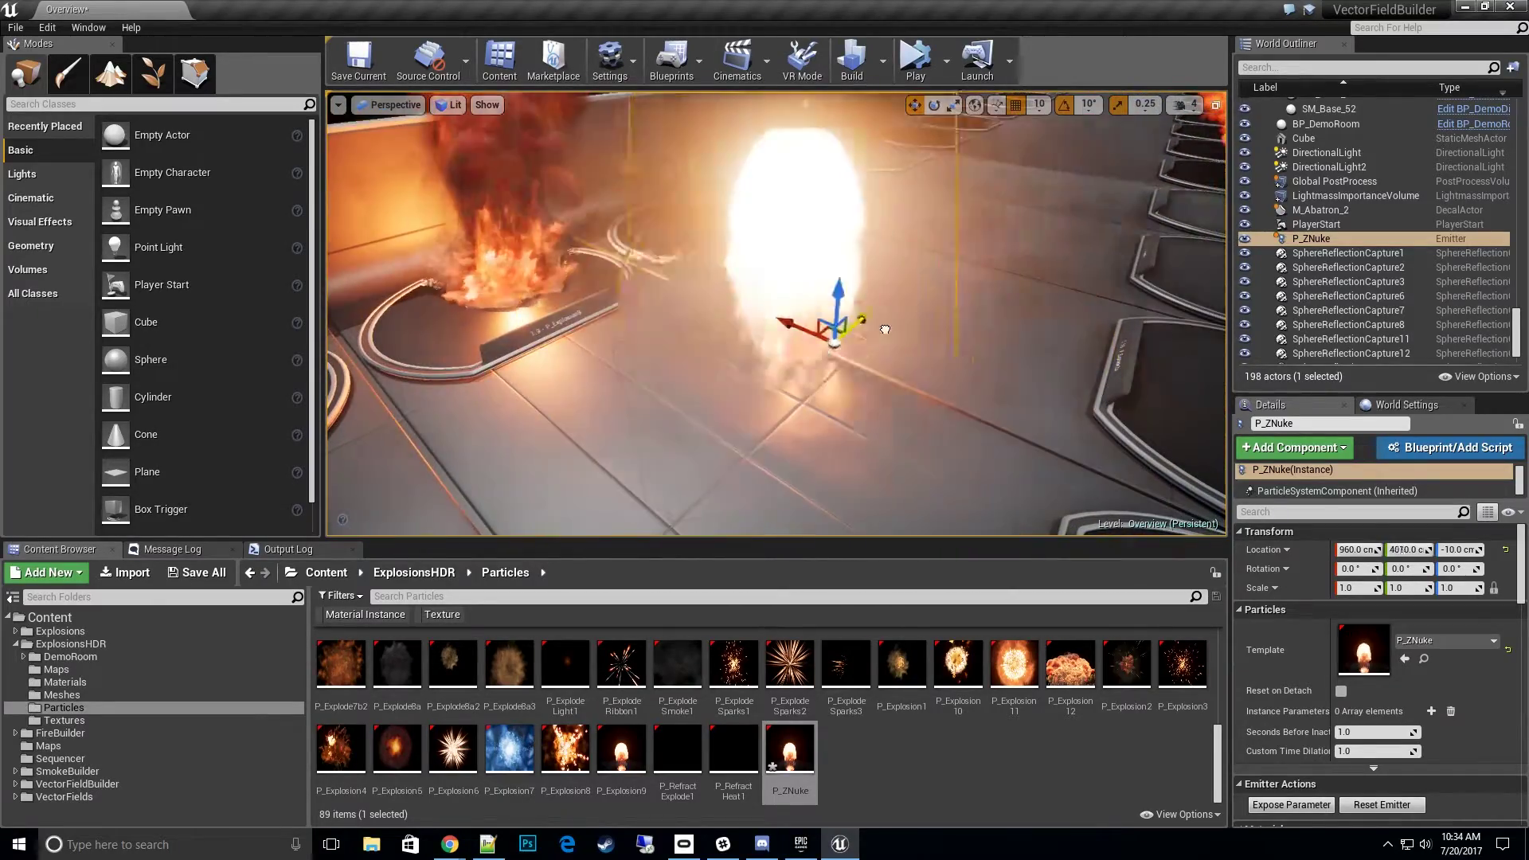
left_click_drag(868, 337, 987, 273)
right_click_drag(987, 273, 1091, 208)
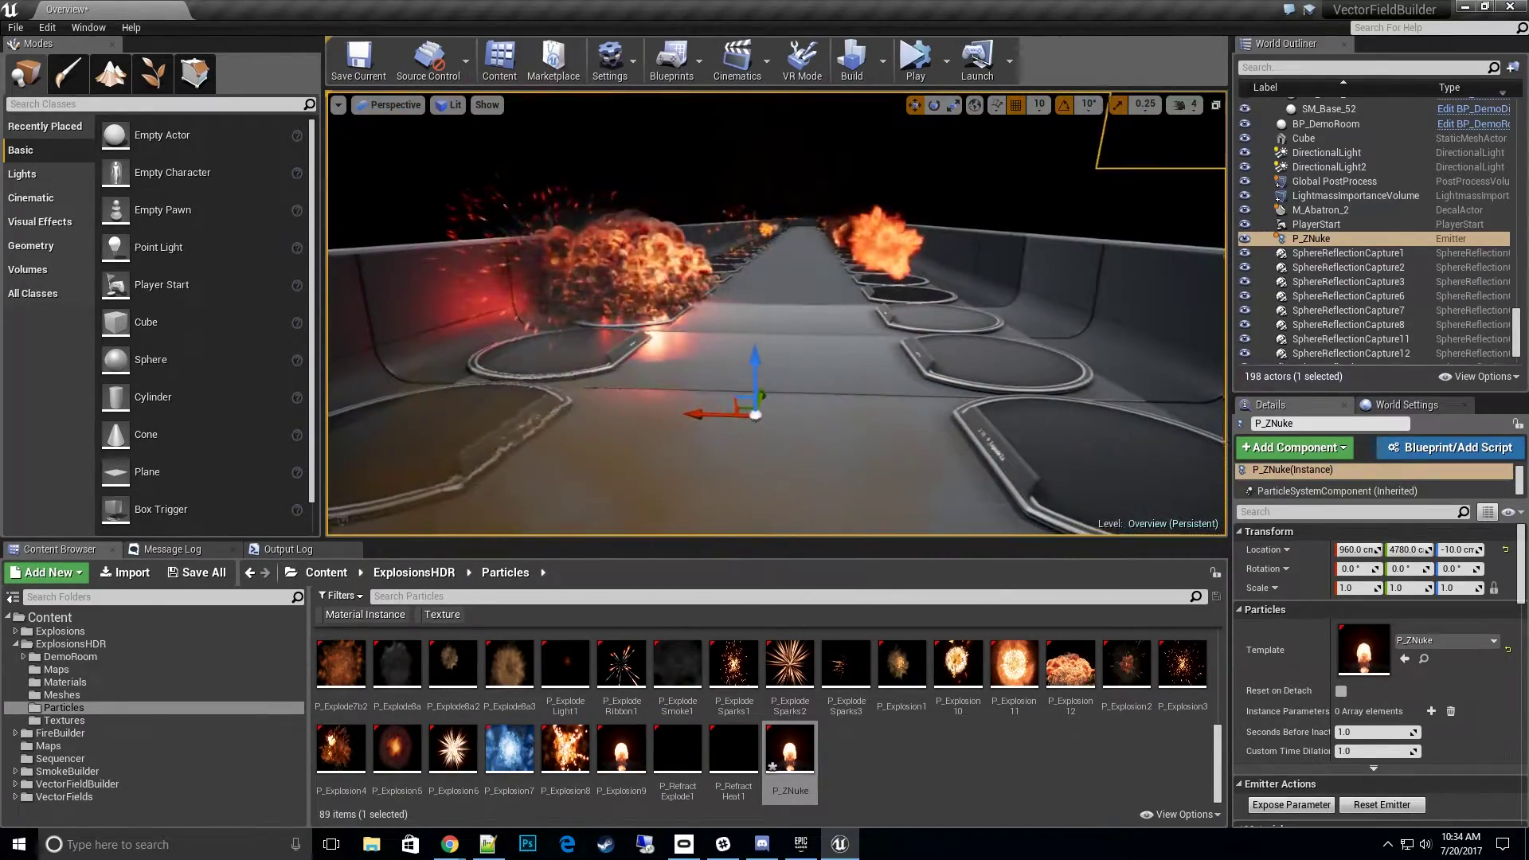
Scale the P_ZNuke emitter uniformly to 2.0 and deselect it.
left_click_drag(757, 412, 761, 363)
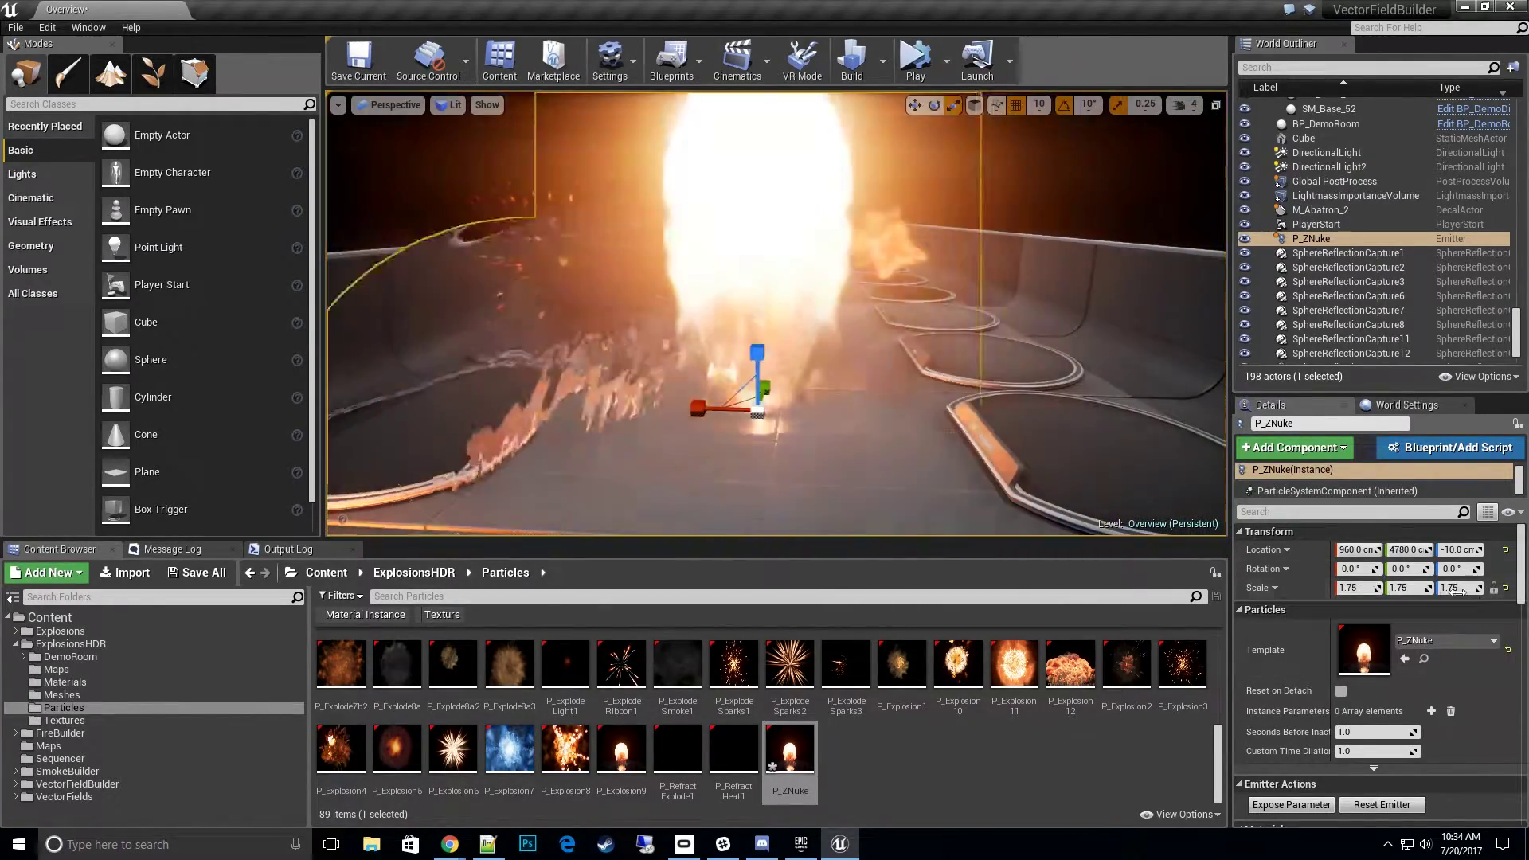
left_click(1354, 588)
type("2")
key("Return")
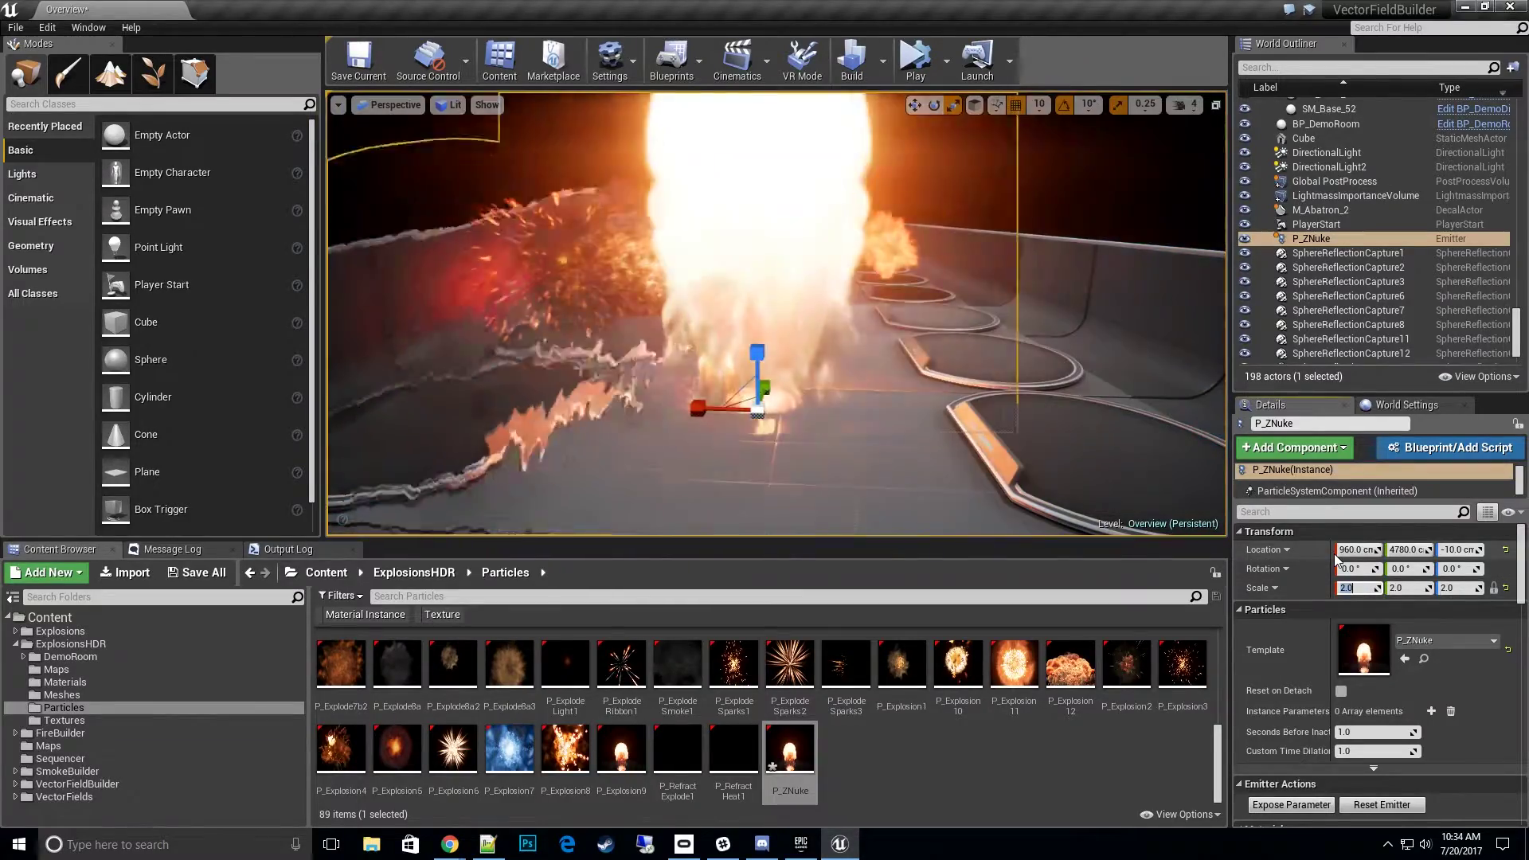
key("s")
mouse_move(1127, 420)
right_mouse_down()
mouse_move(1091, 486)
mouse_move(1111, 434)
right_mouse_up()
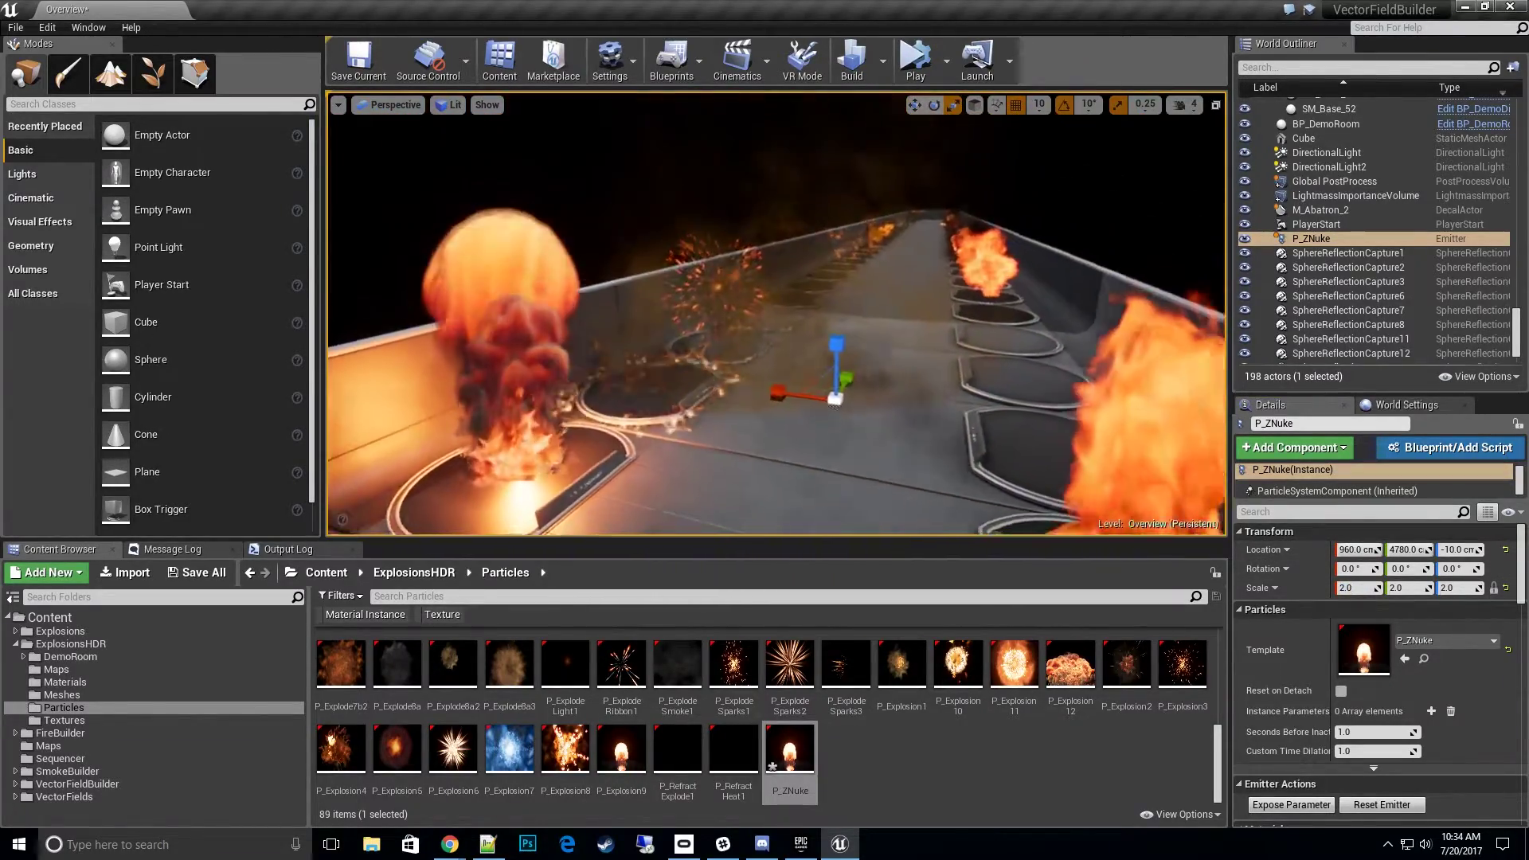
key("Escape")
Examine the enlarged P_ZNuke explosion in the level from several angles.
key("a")
mouse_move(999, 428)
right_mouse_down()
mouse_move(983, 434)
mouse_move(1000, 428)
right_mouse_up()
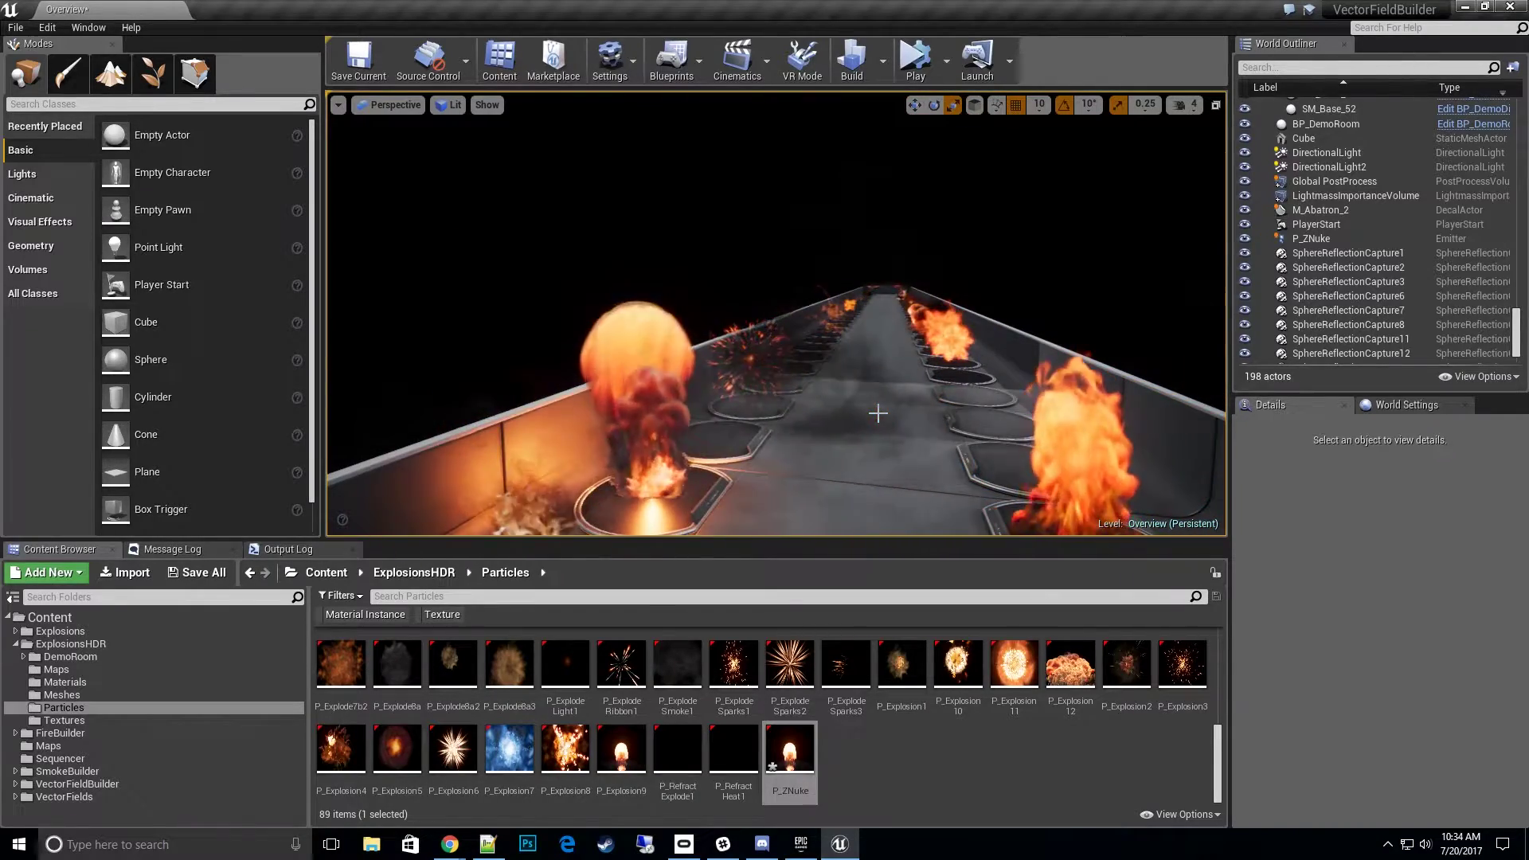
key("w")
mouse_move(879, 418)
right_mouse_down()
mouse_move(777, 454)
mouse_move(872, 383)
mouse_move(955, 378)
mouse_move(948, 406)
mouse_move(901, 414)
mouse_move(888, 398)
mouse_move(921, 382)
right_mouse_up()
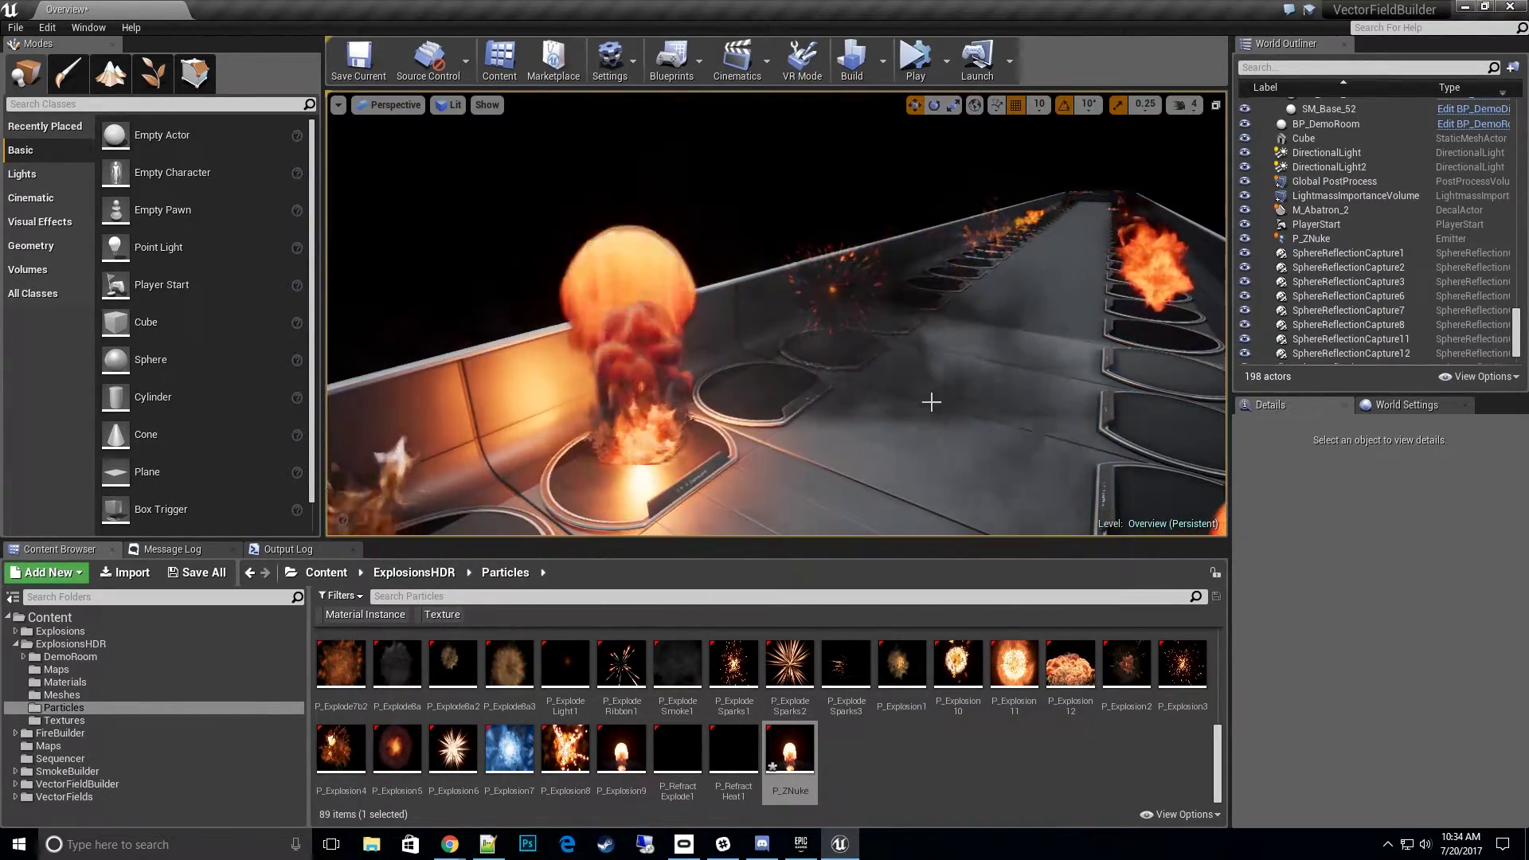
right_click_drag(943, 299, 996, 294)
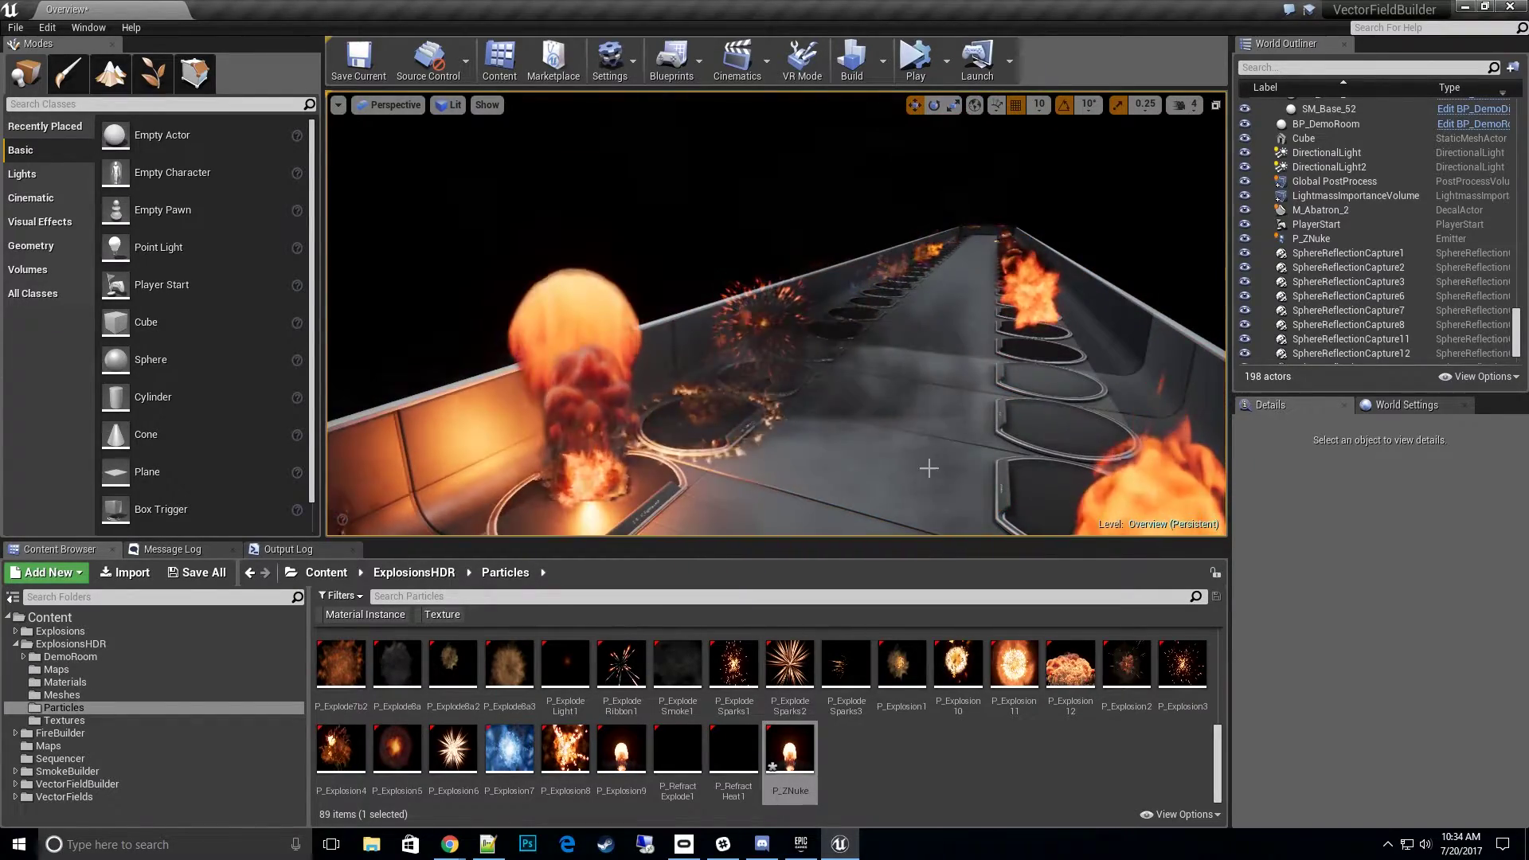
right_click_drag(920, 462, 1019, 462)
key("s")
right_click_drag(462, 279, 558, 319)
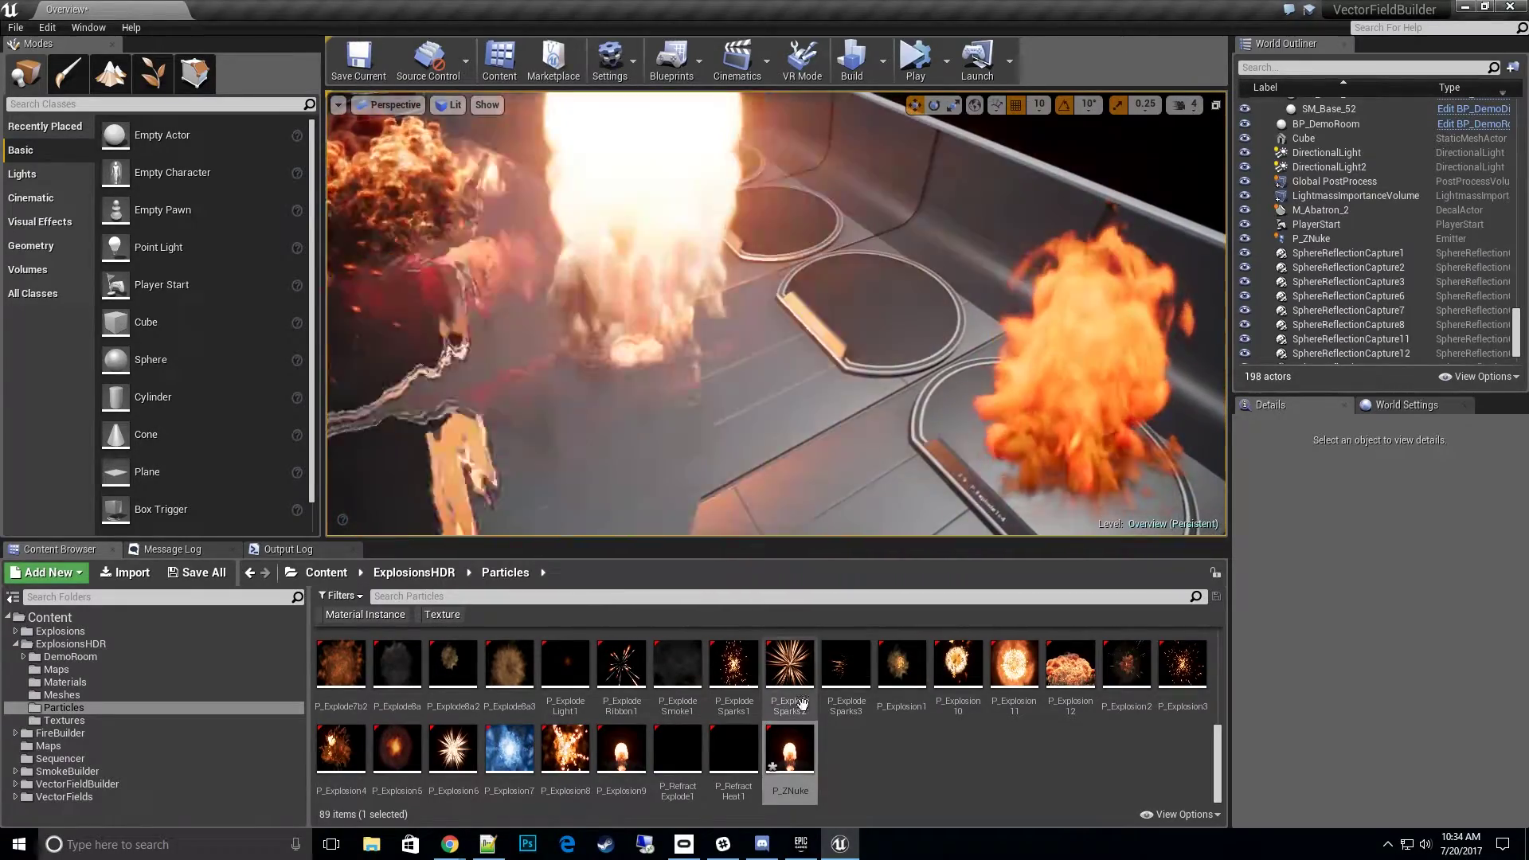
Open the P_ZNuke particle system for editing and add a new sprite emitter after P_ExplodeLight1.
double_click(807, 754)
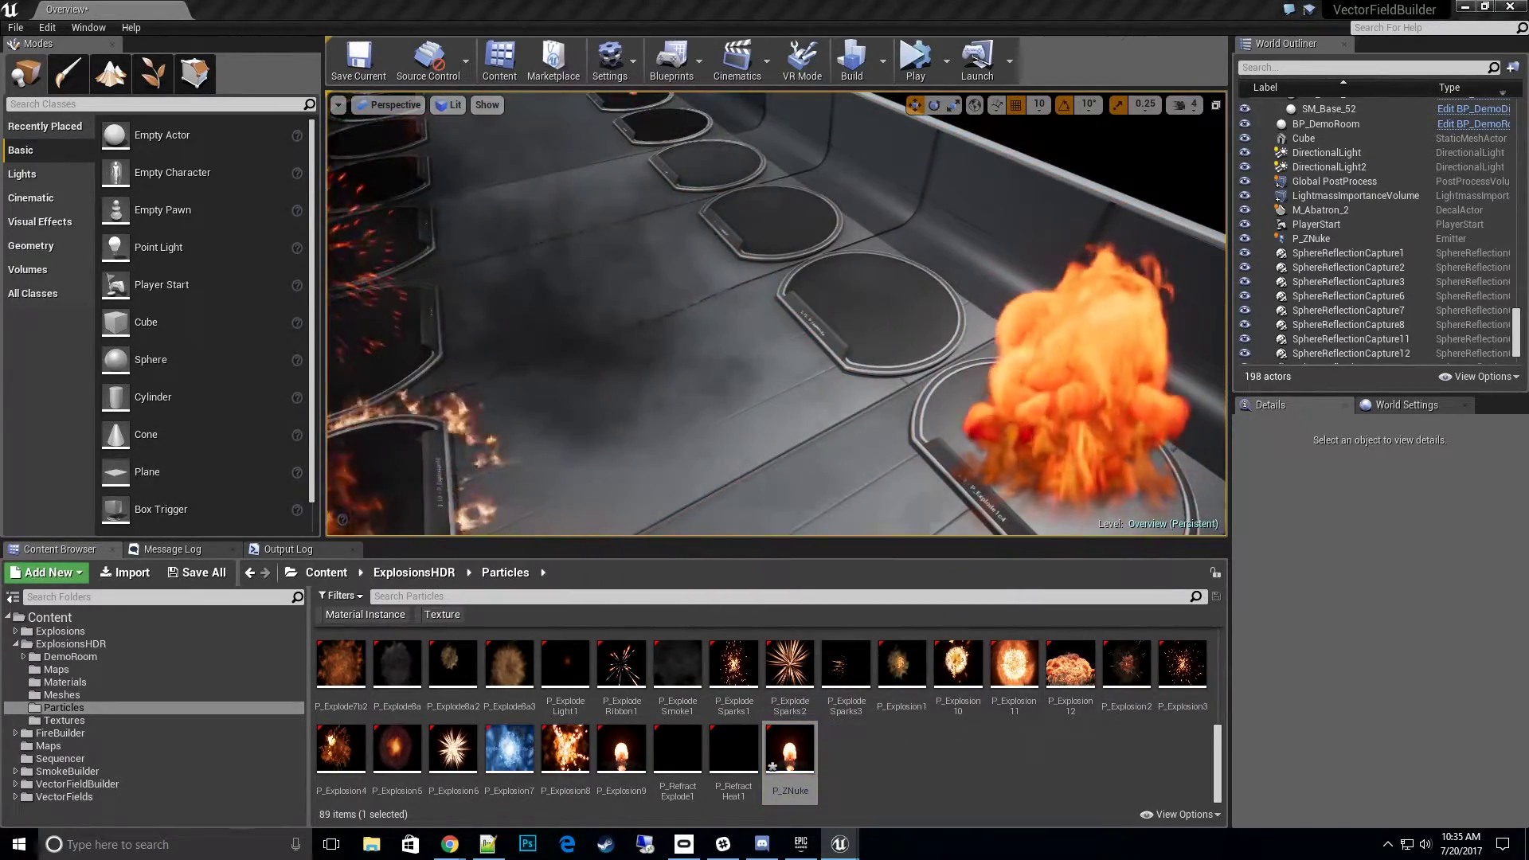
left_click_drag(1380, 79, 757, 50)
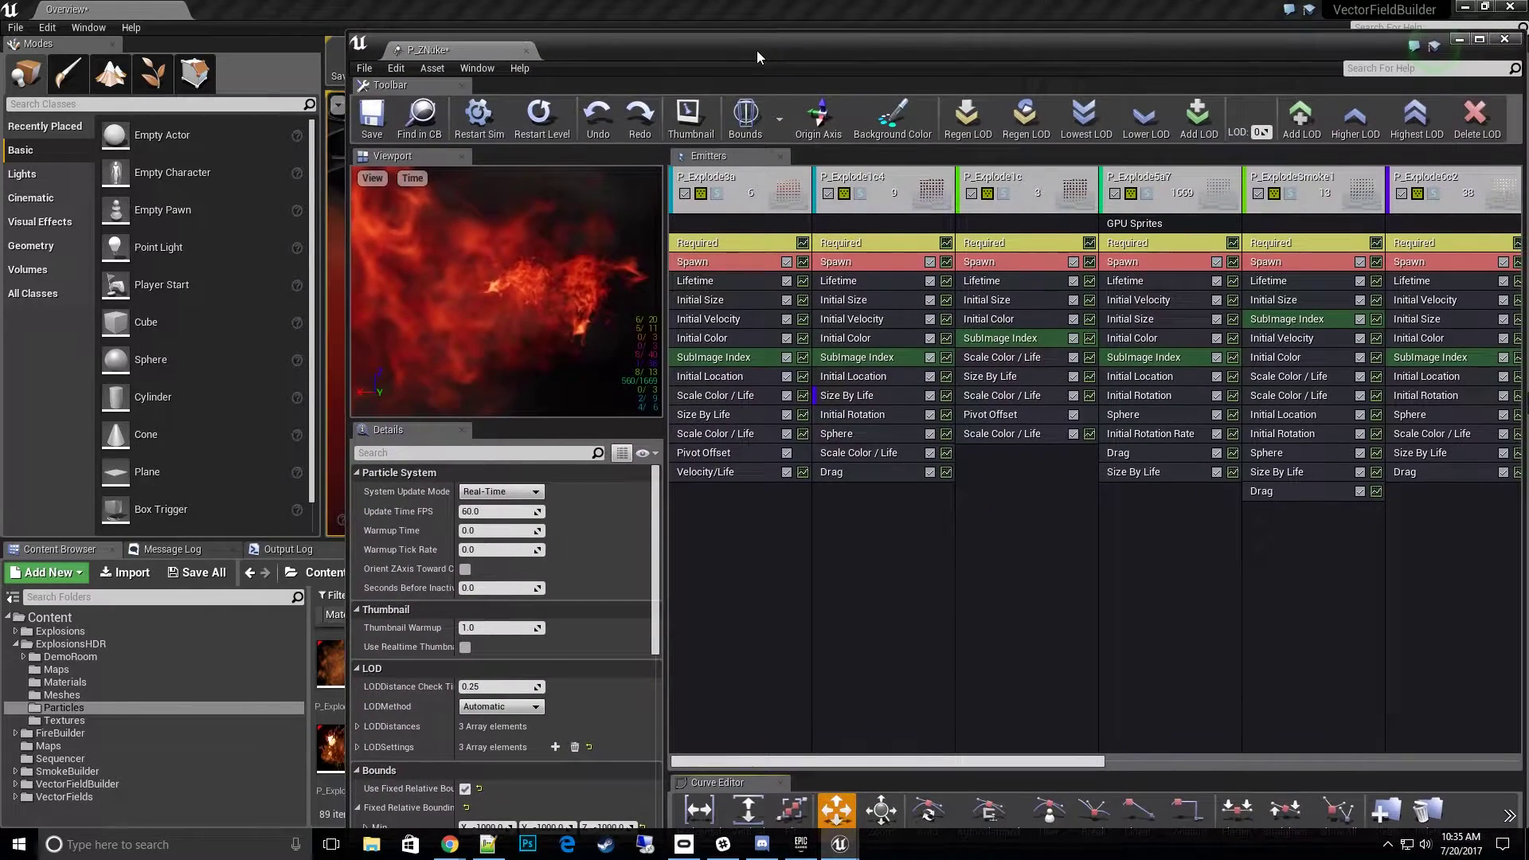
left_click_drag(887, 760, 1380, 542)
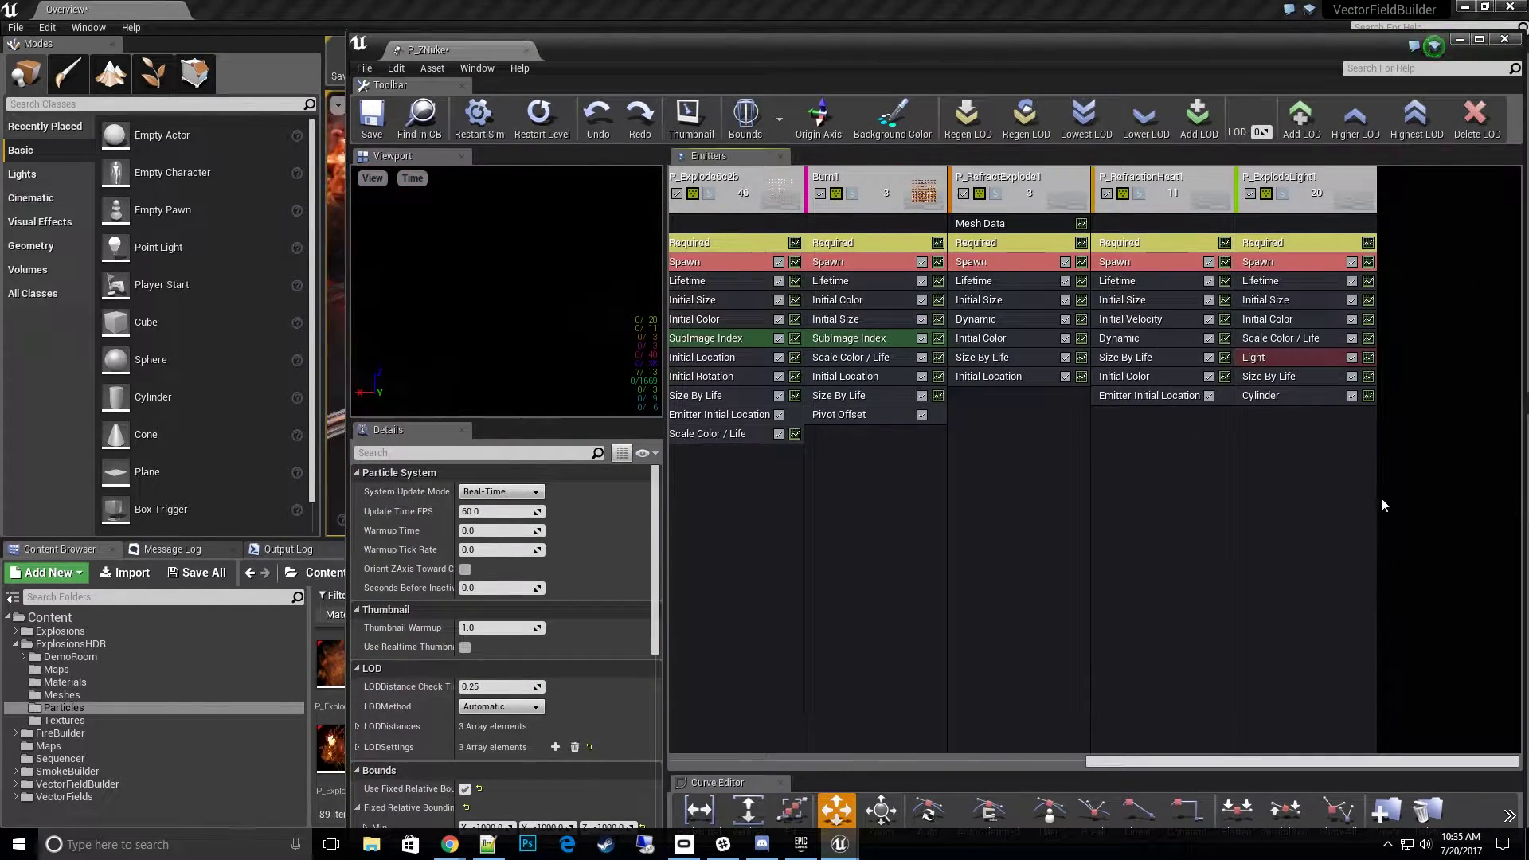
right_click(1450, 223)
left_click(1447, 230)
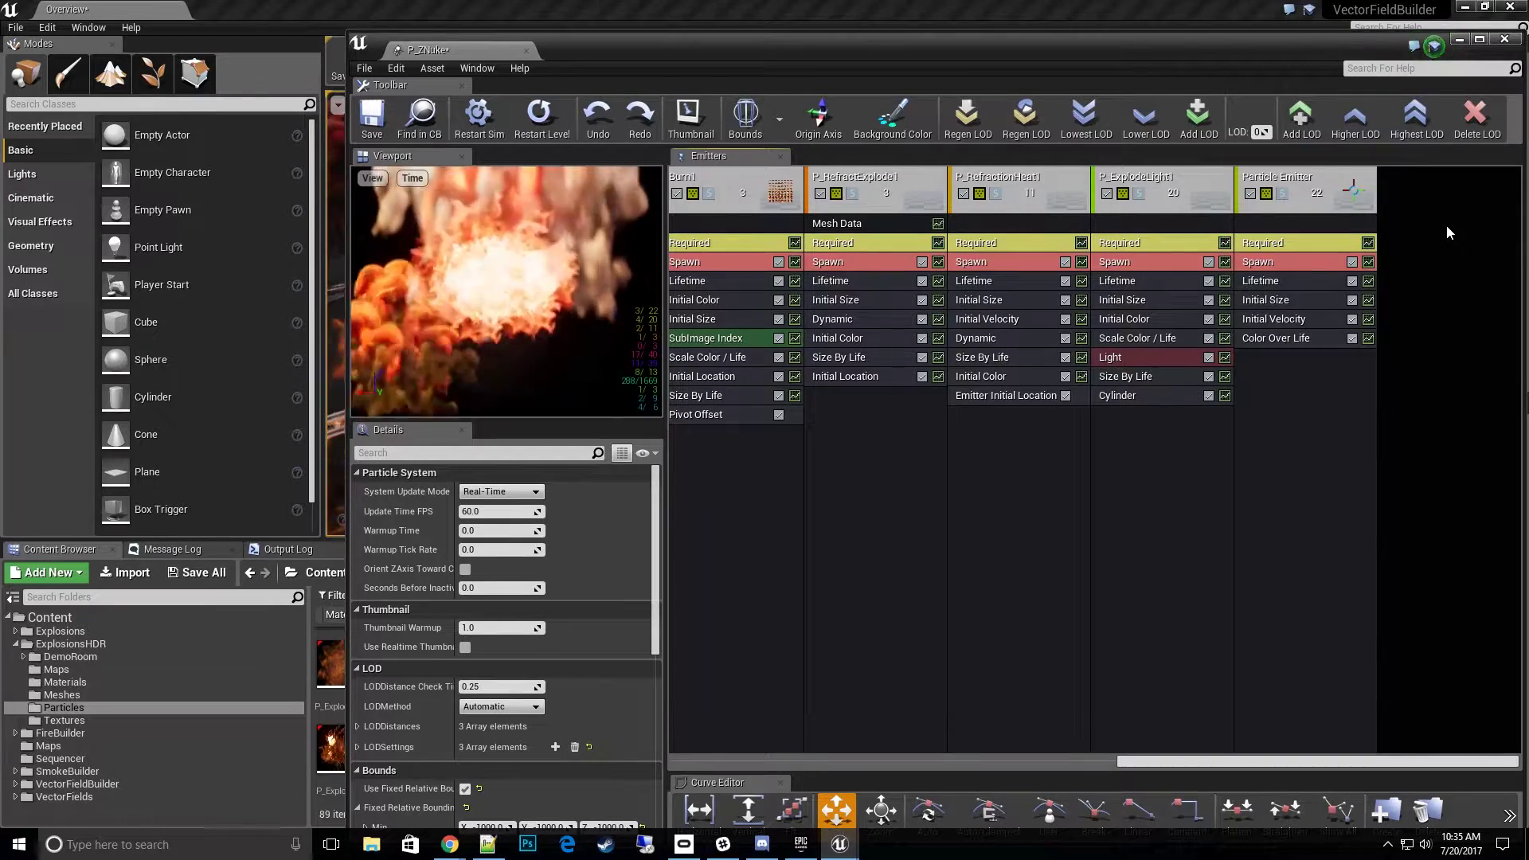
Disable the new emitter's Initial Velocity module and set its Spawn rate scale constant to 100.
left_click(1300, 390)
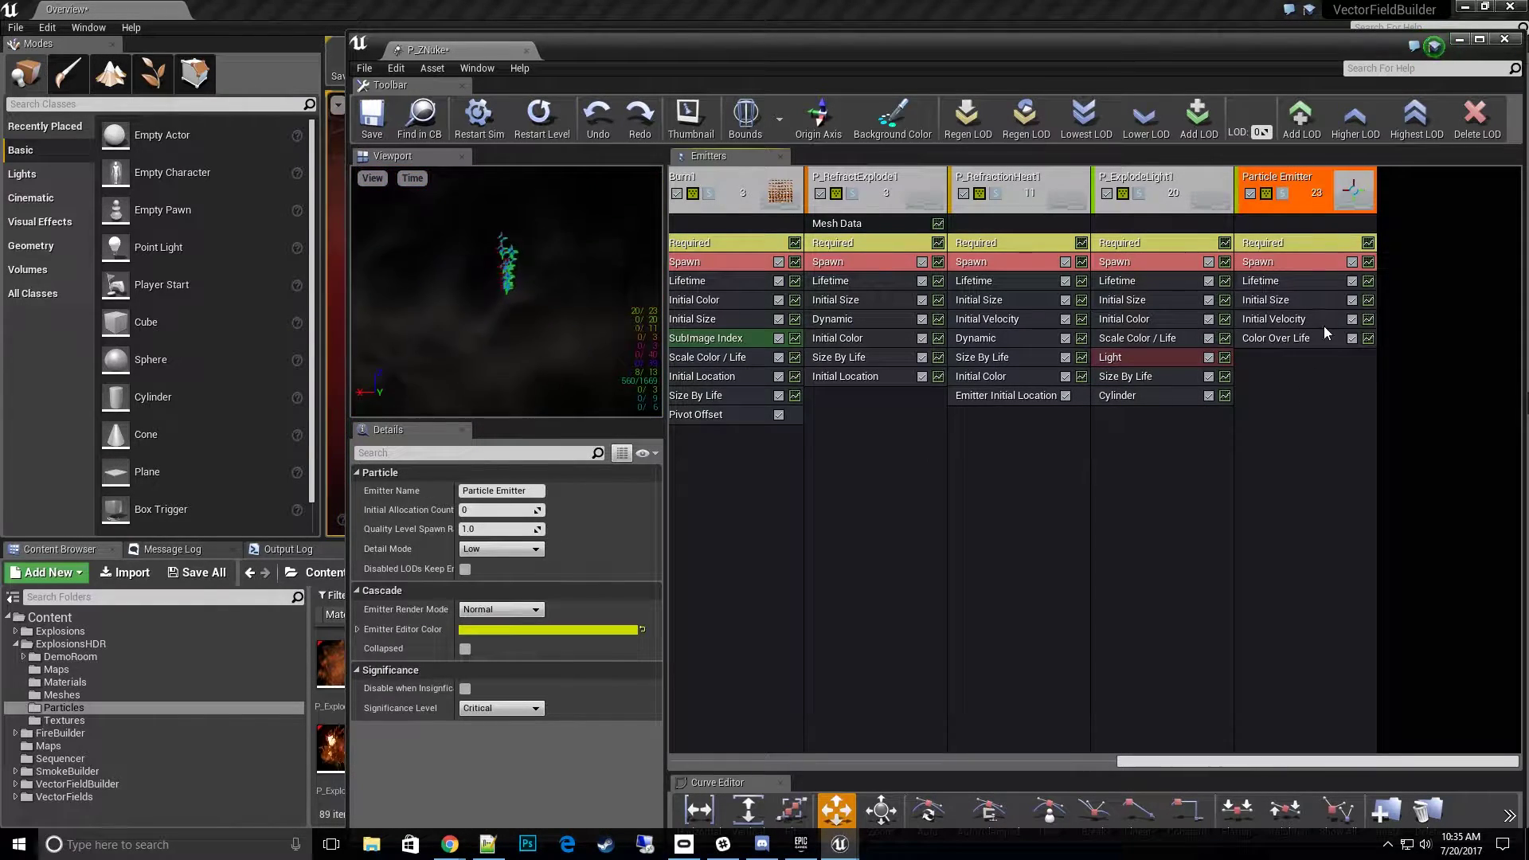
left_click(1290, 262)
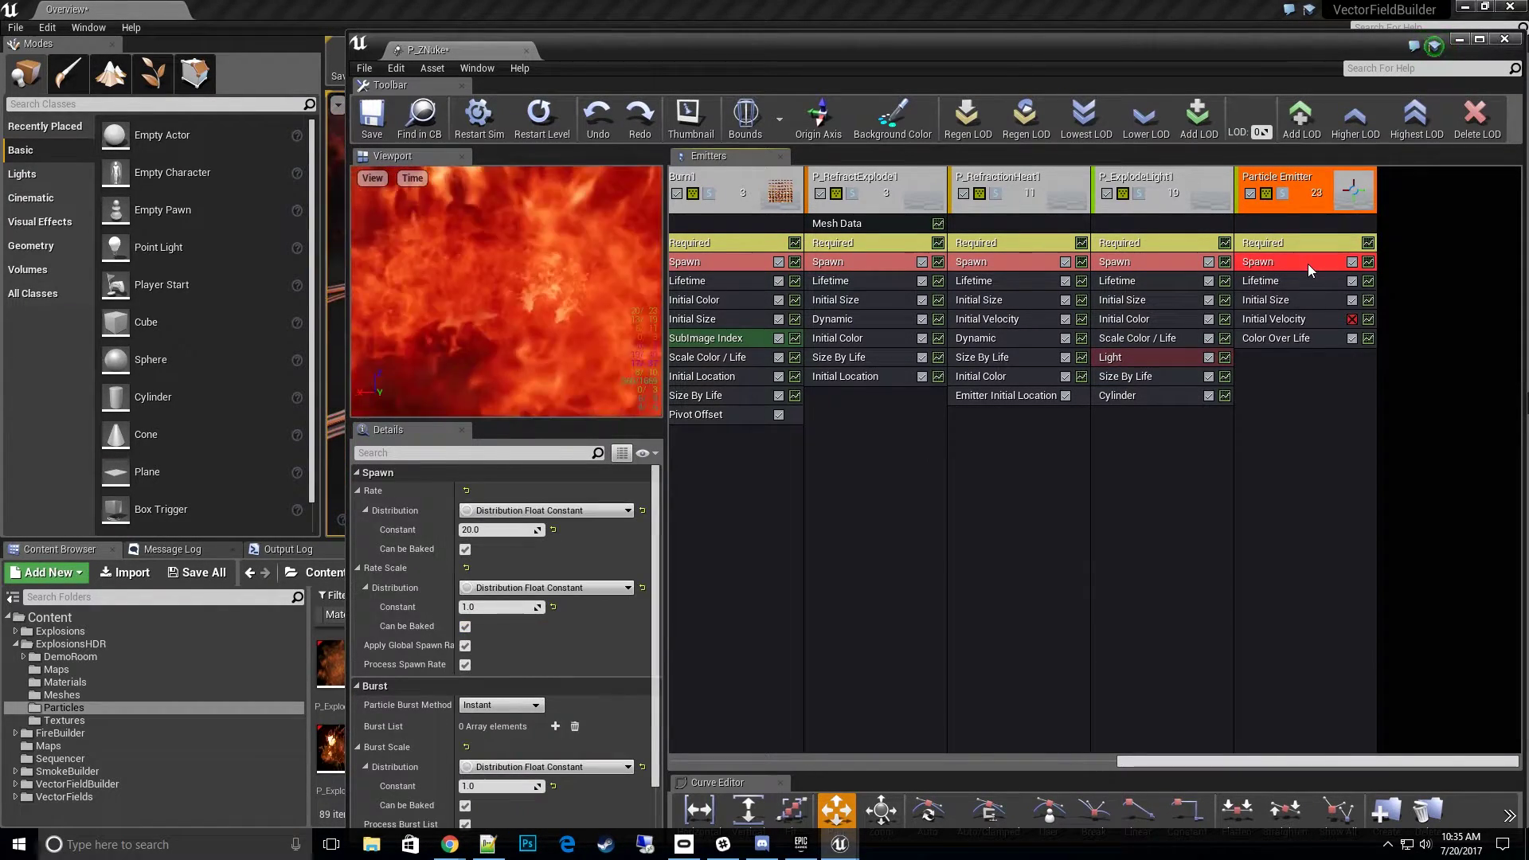
left_click(497, 608)
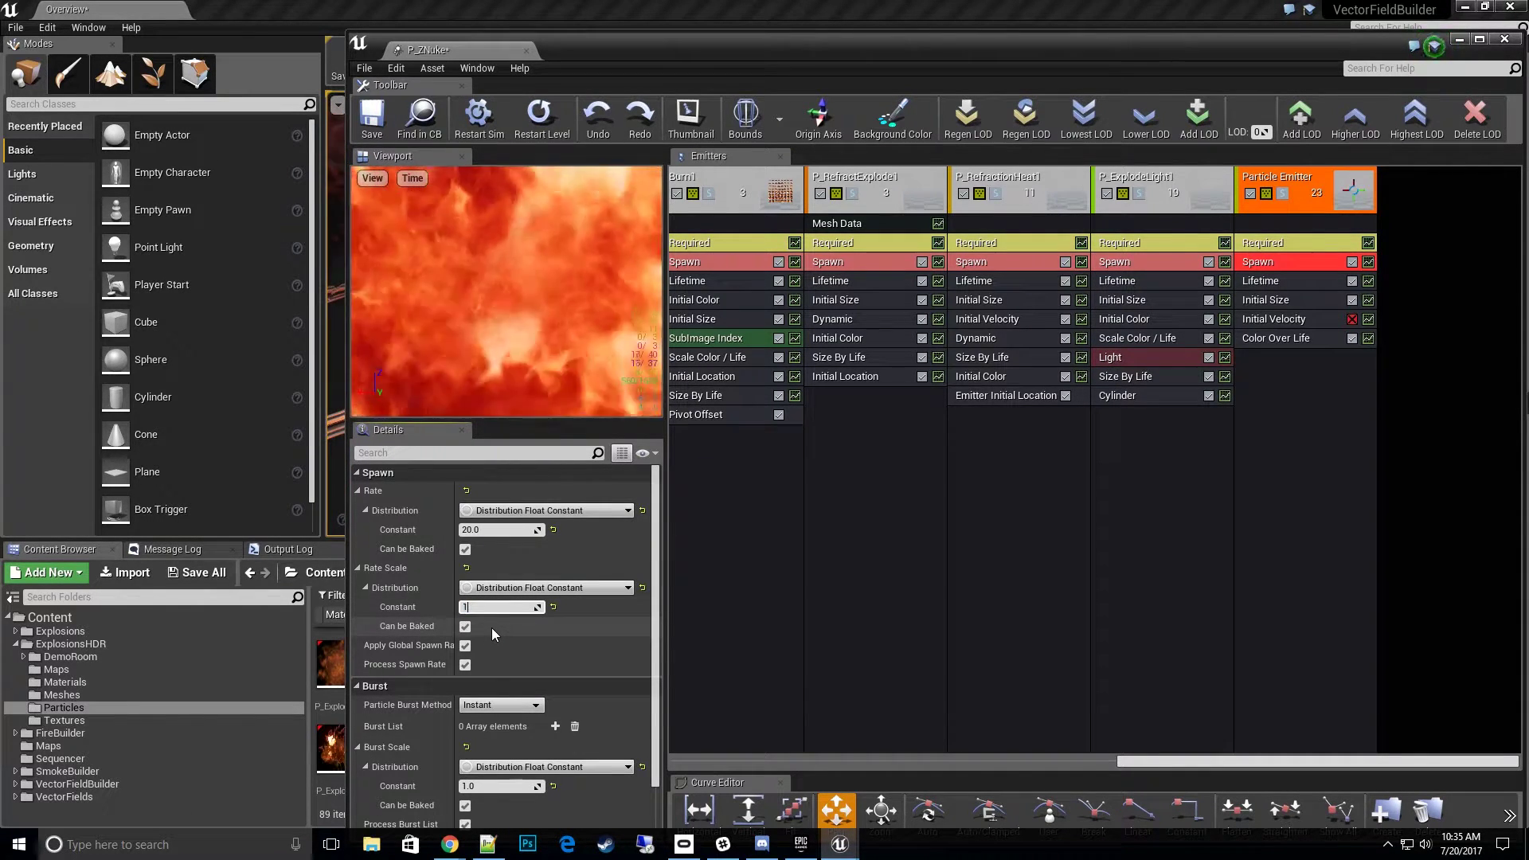
type("100")
key("Return")
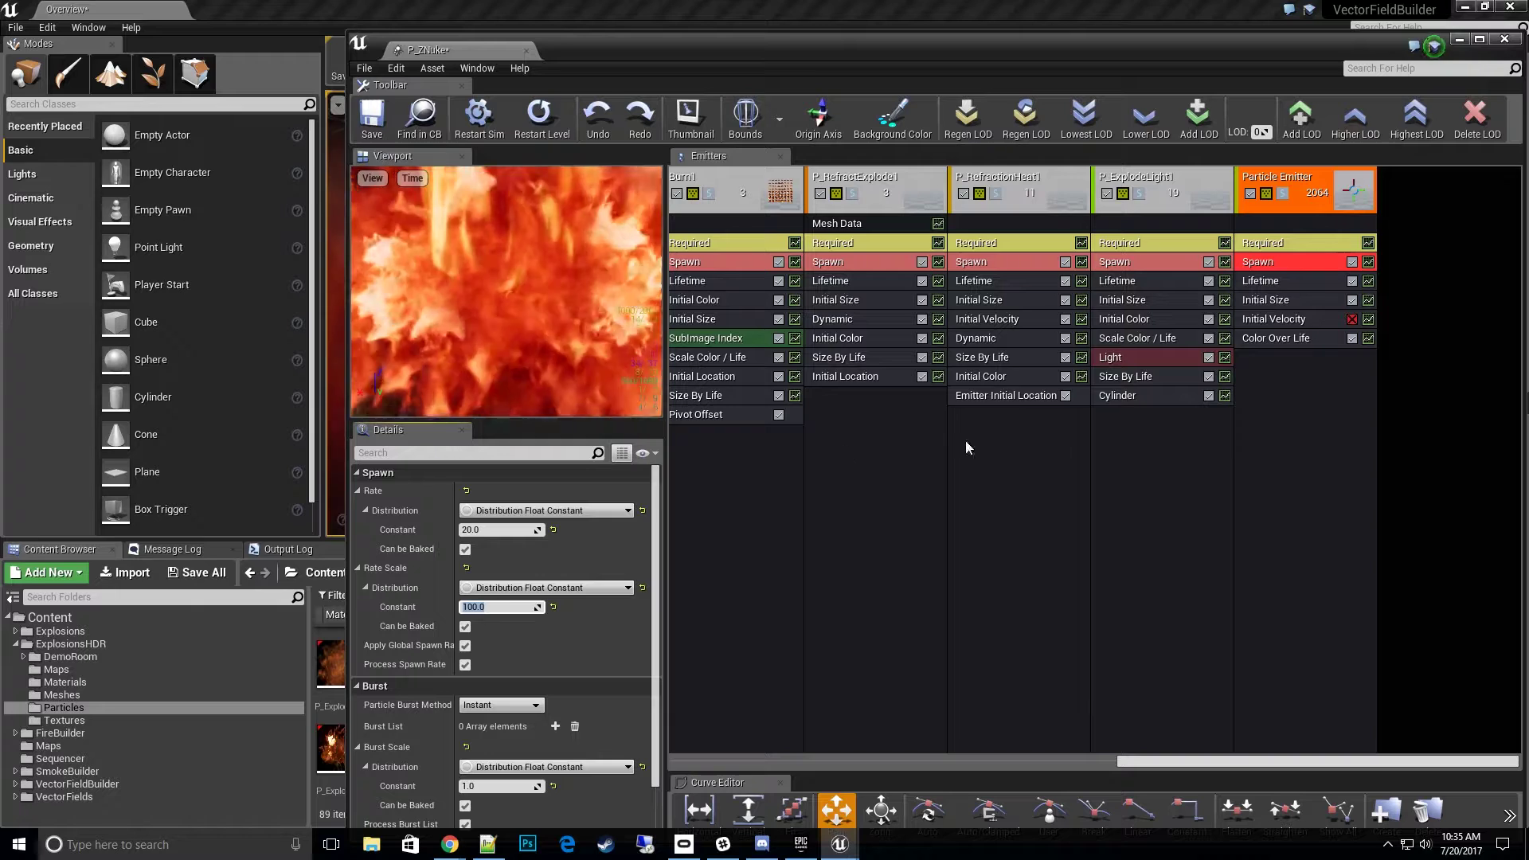
Solo the new particle emitter and add a Sphere location module to it.
left_click(1283, 193)
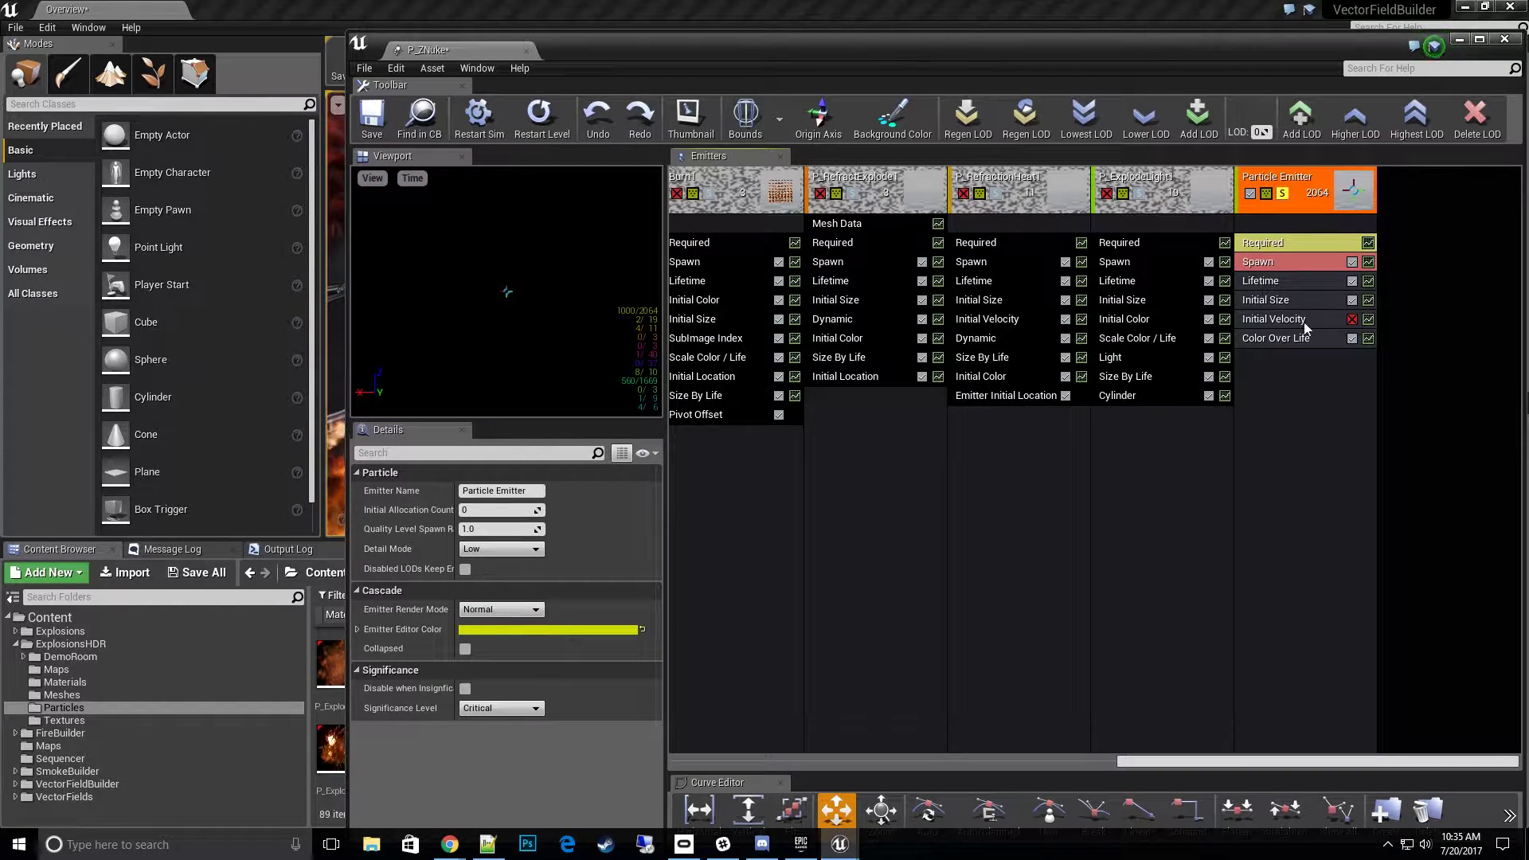
right_click(1306, 417)
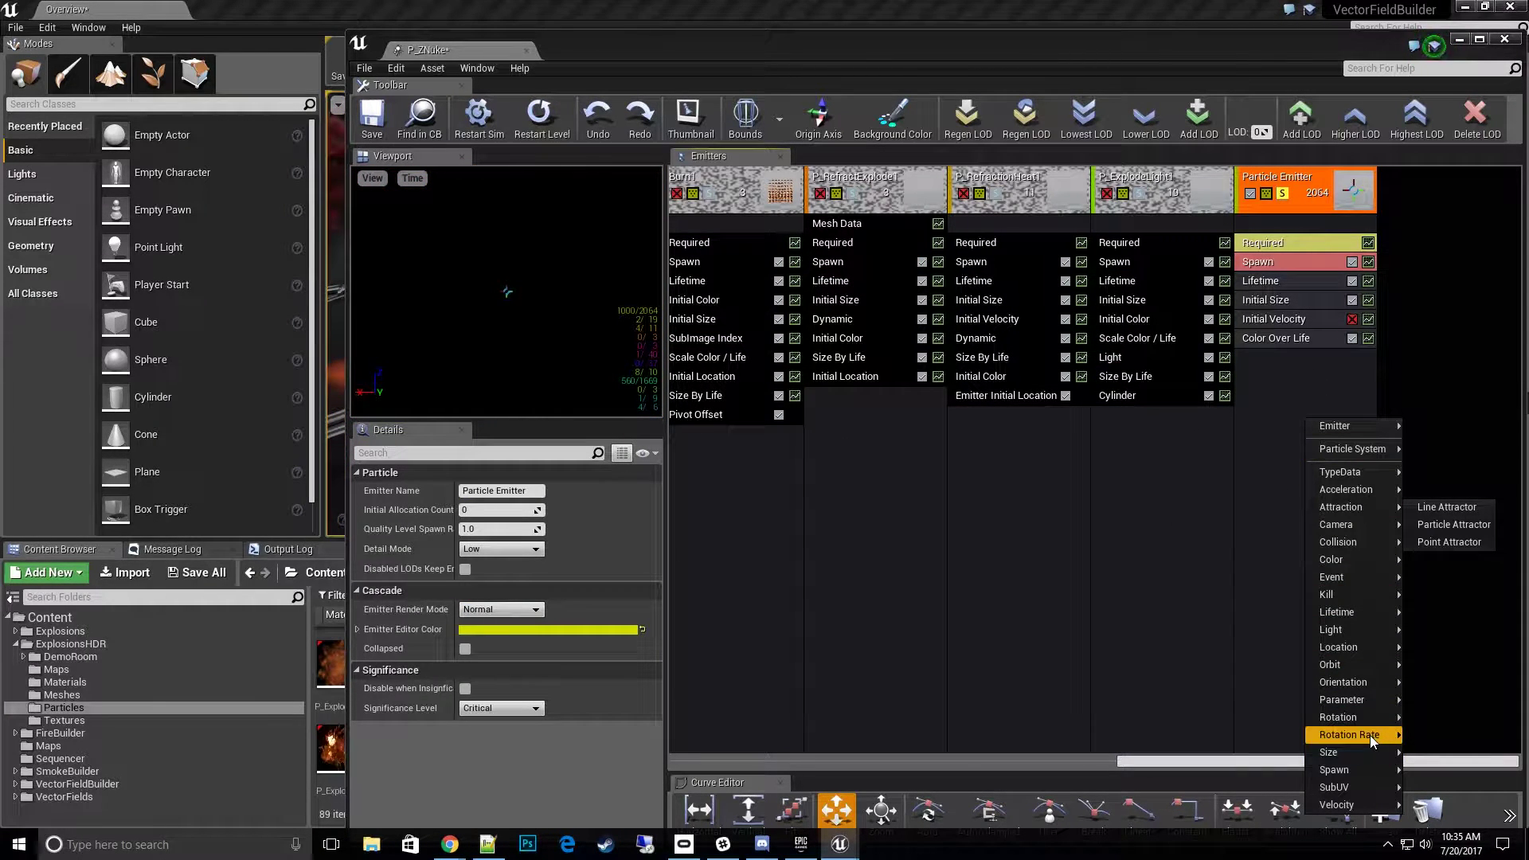
mouse_move(1372, 648)
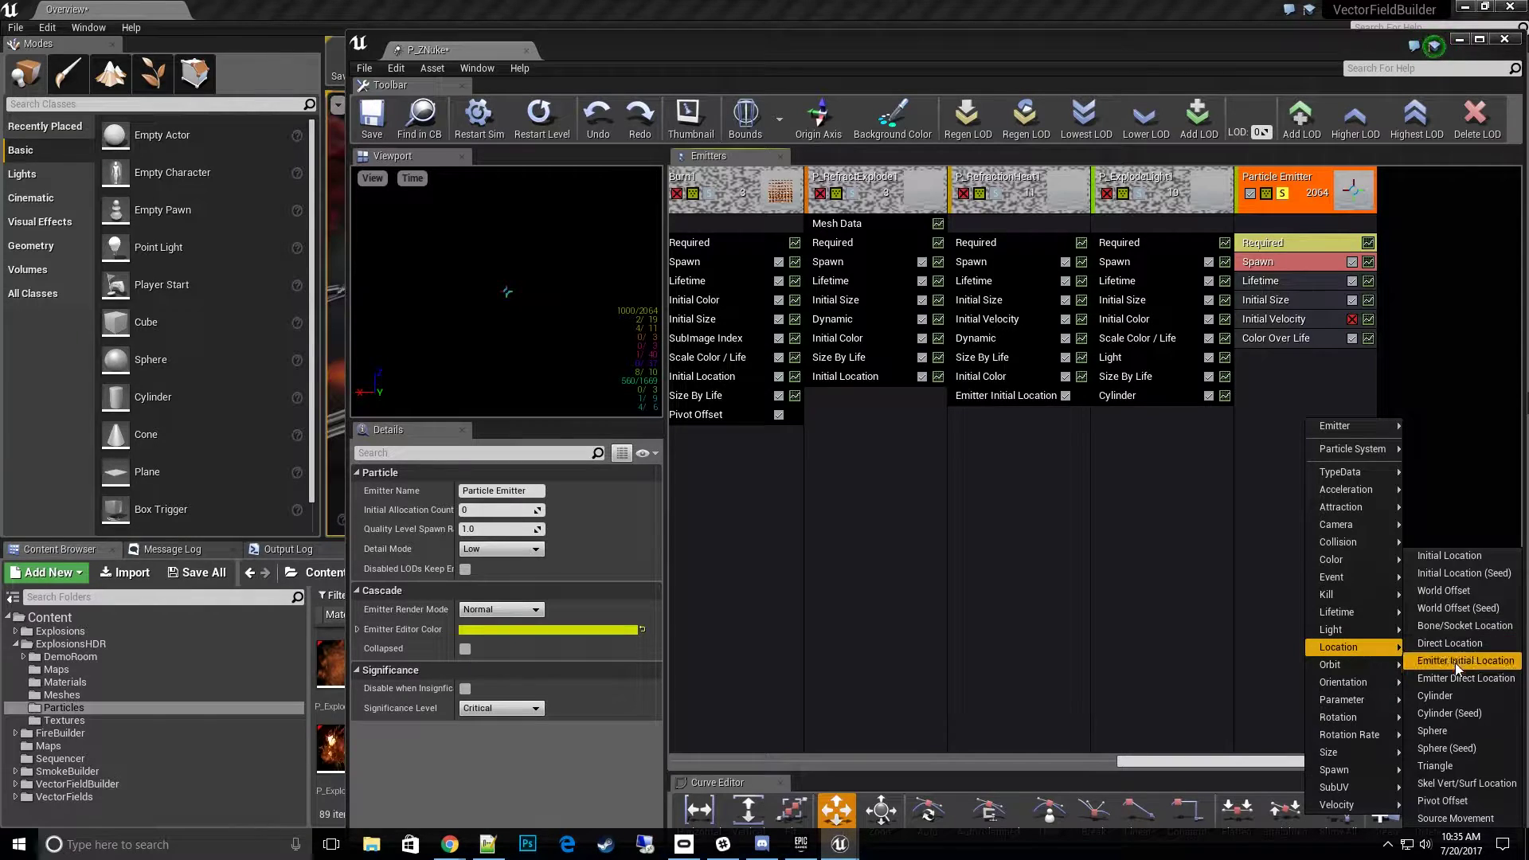
left_click(1451, 726)
Set the Sphere module's start radius to 200 and disable spawning along Negative X.
left_click(1298, 359)
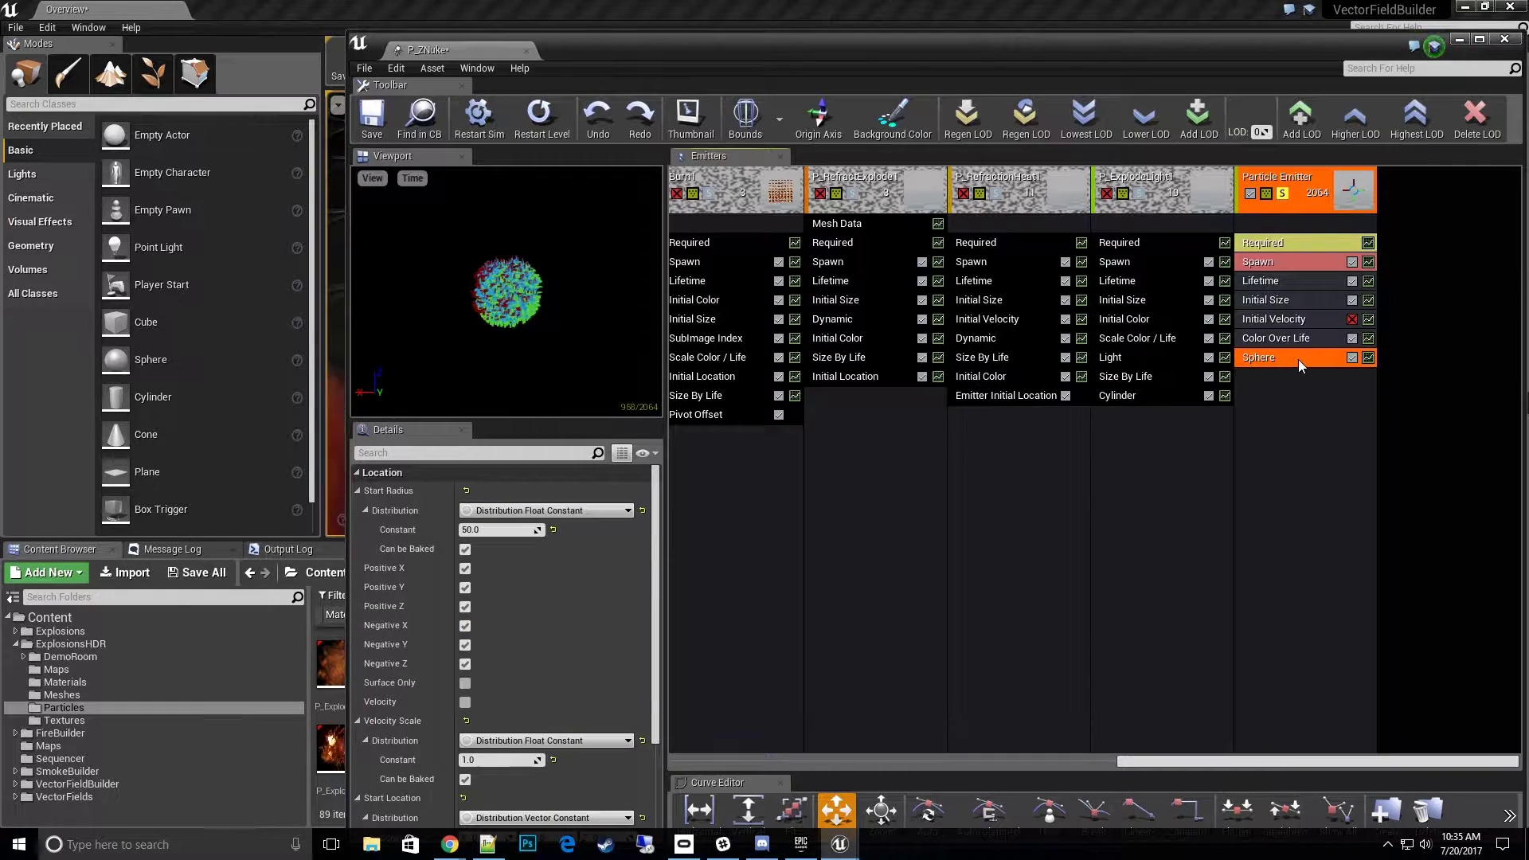
left_click(499, 530)
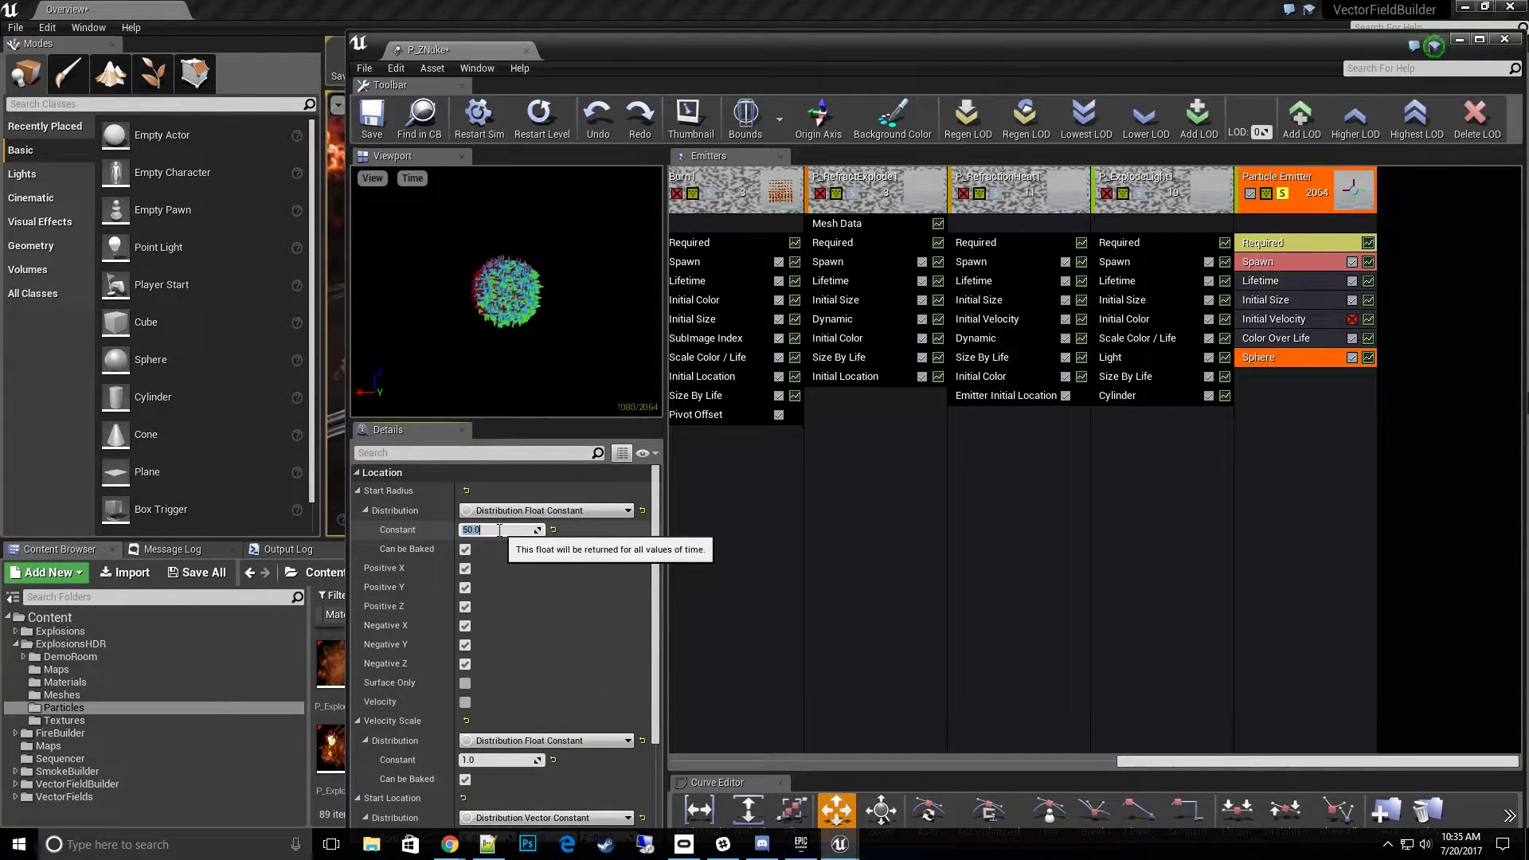
type("200")
key("Return")
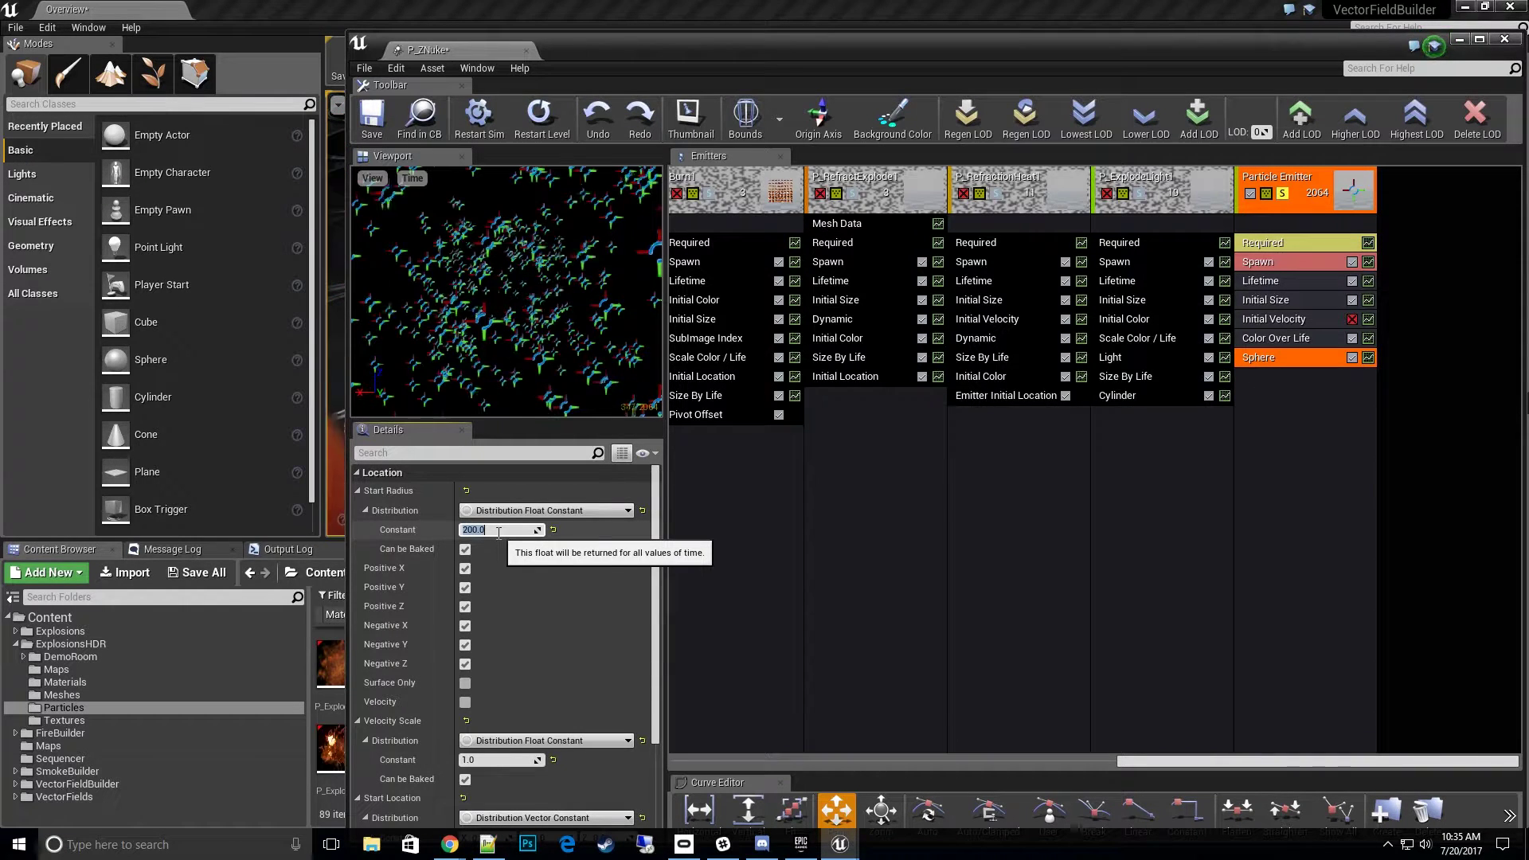
left_click(465, 626)
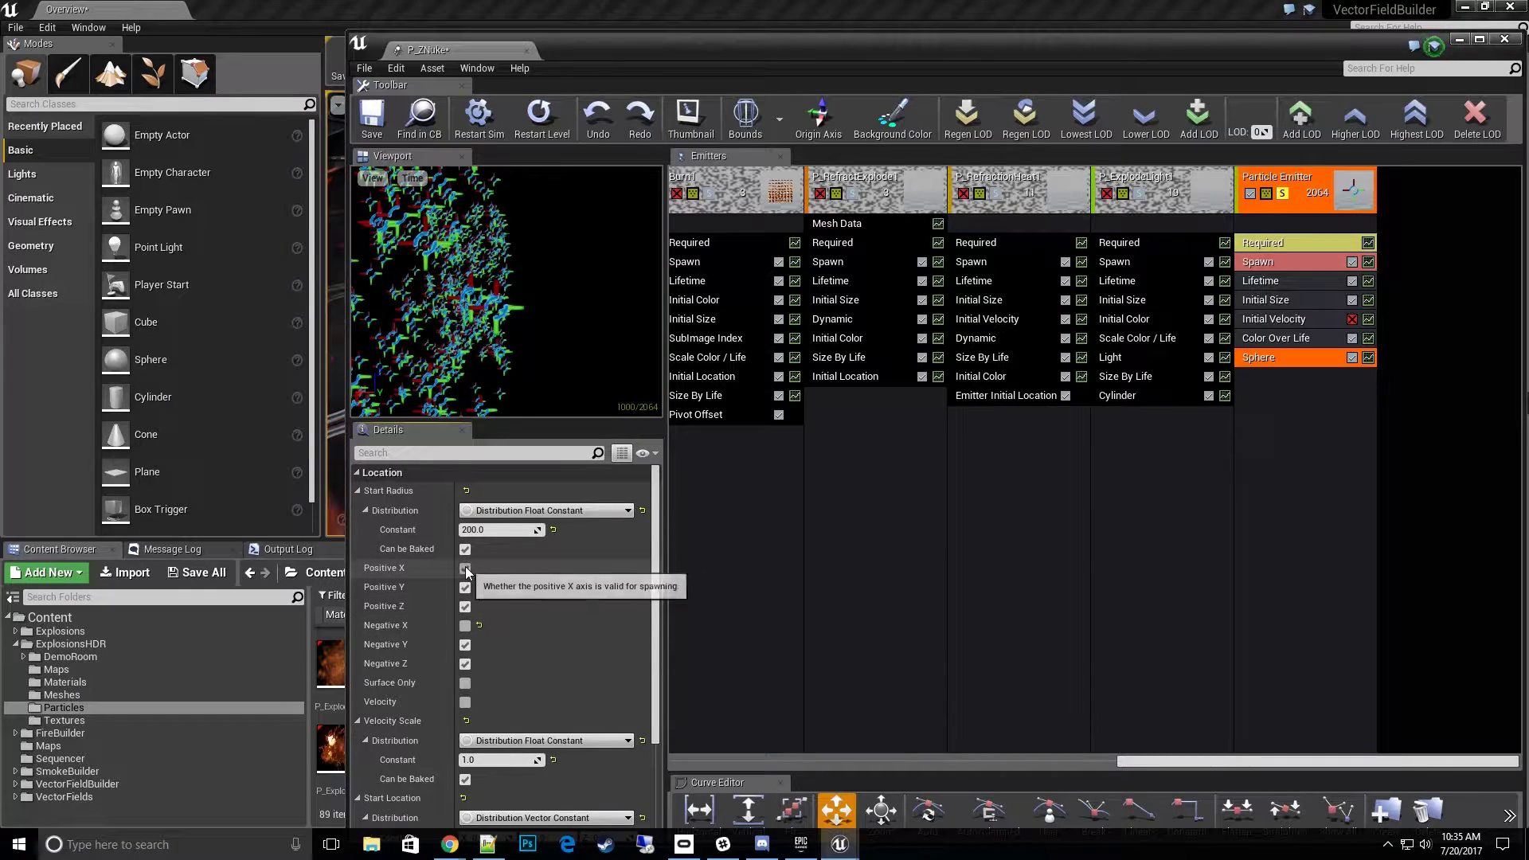
Disable spawning along Positive X in the new emitter's Sphere module and check the particle disc in the level.
left_click(465, 568)
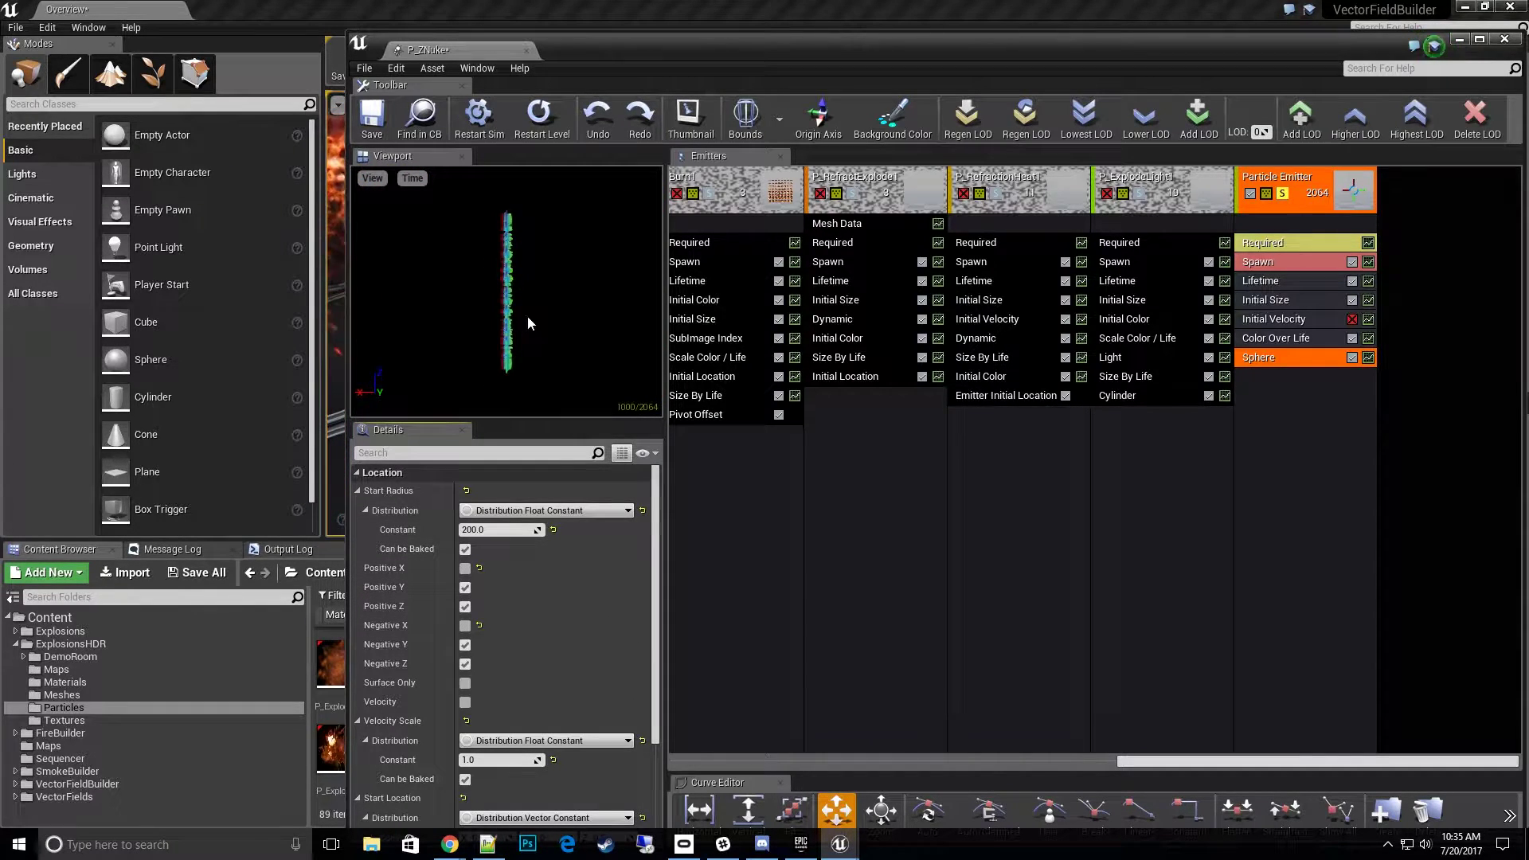
left_click_drag(668, 52, 1528, 96)
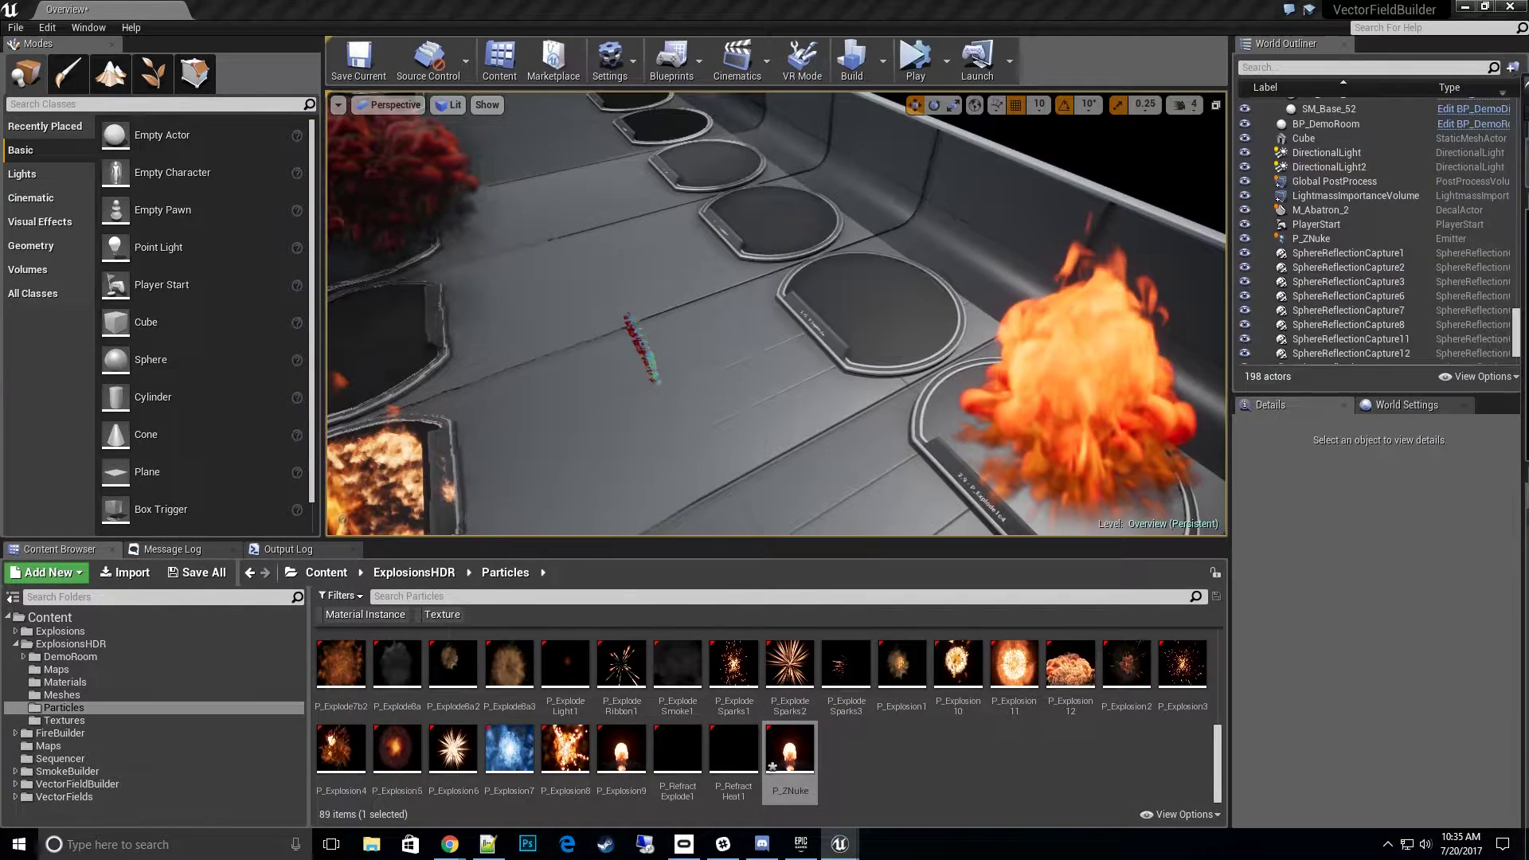
right_click_drag(597, 461, 418, 426)
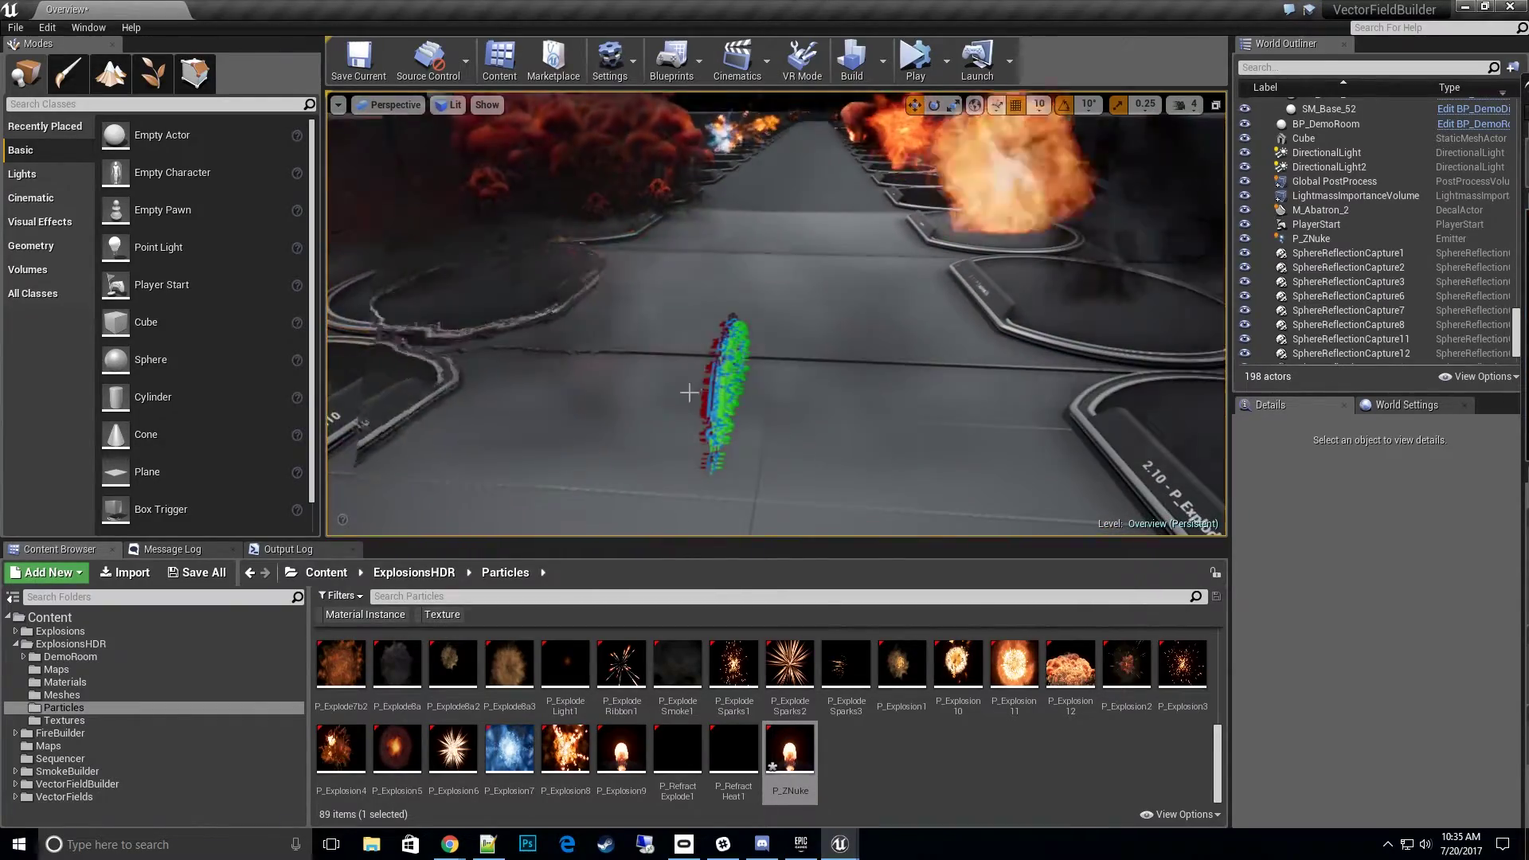
Lay the P_ZNuke emitter flat in the level with a 90° Y rotation and raise it to Z 130 cm.
left_click(733, 413)
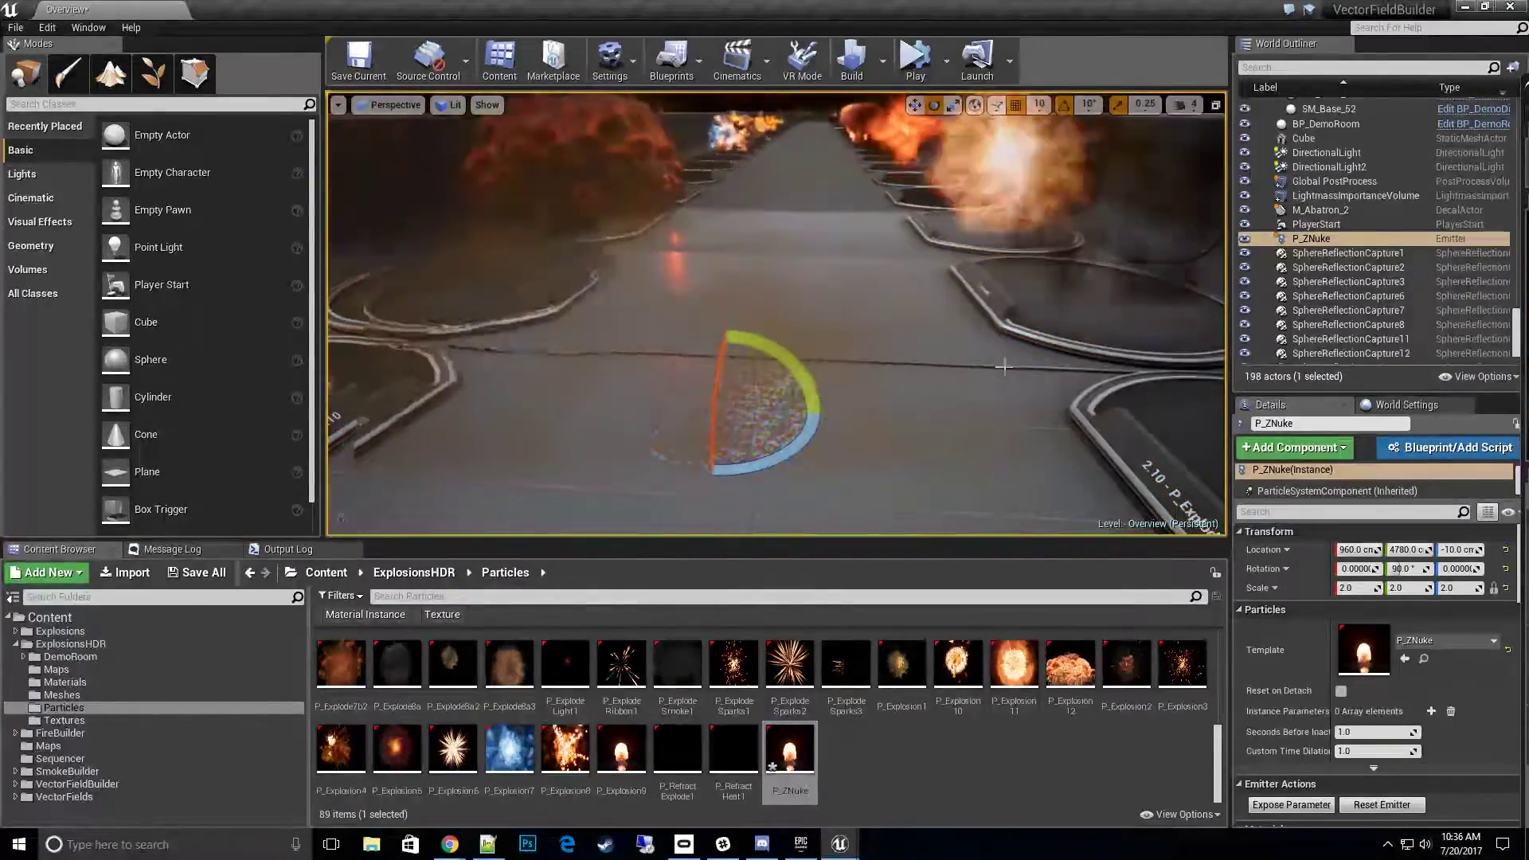
key("Escape")
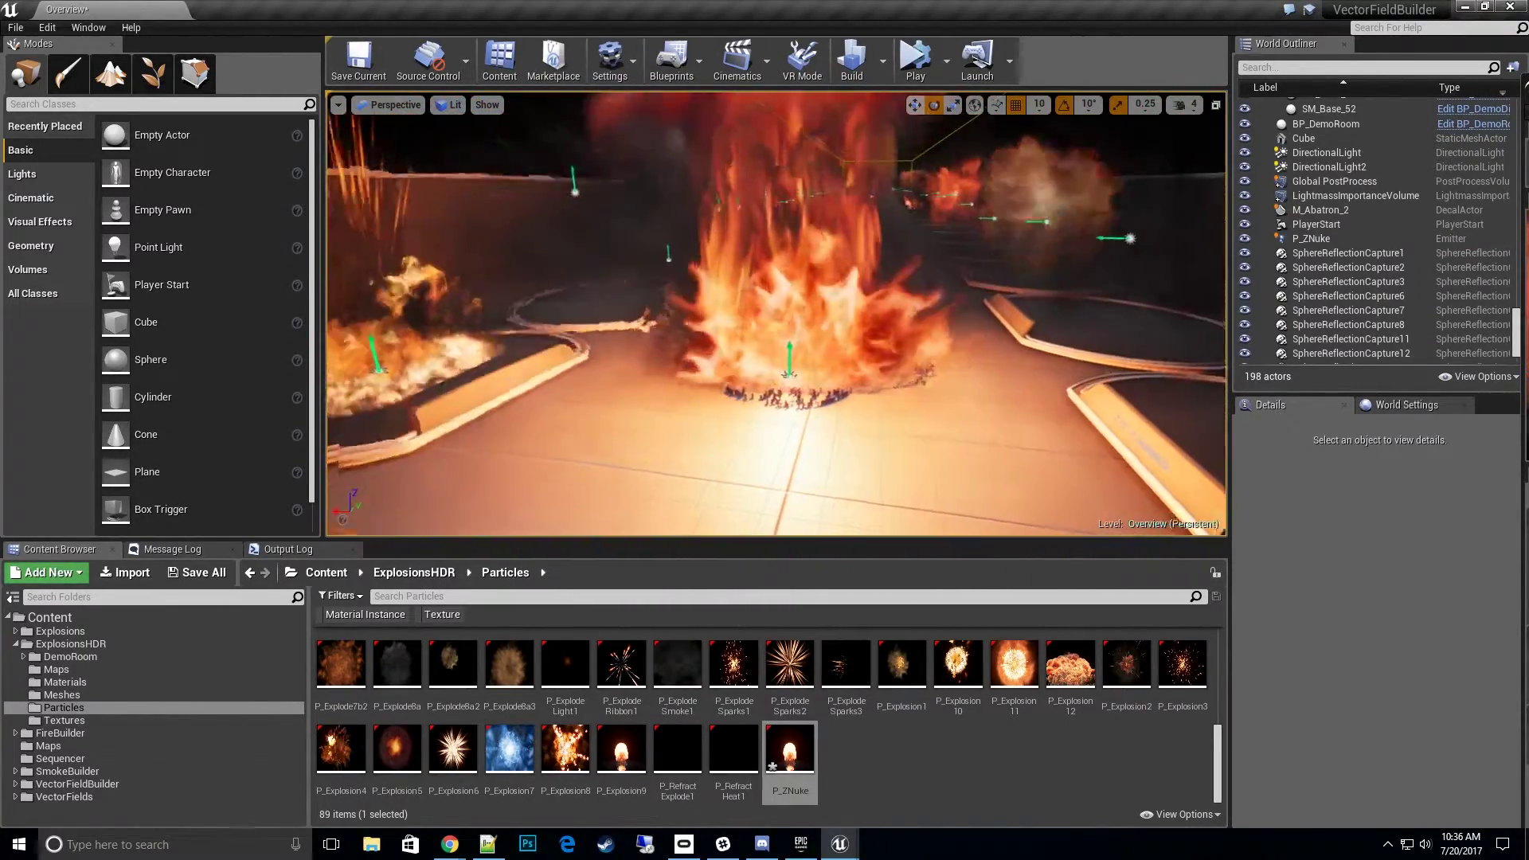
left_click(809, 389)
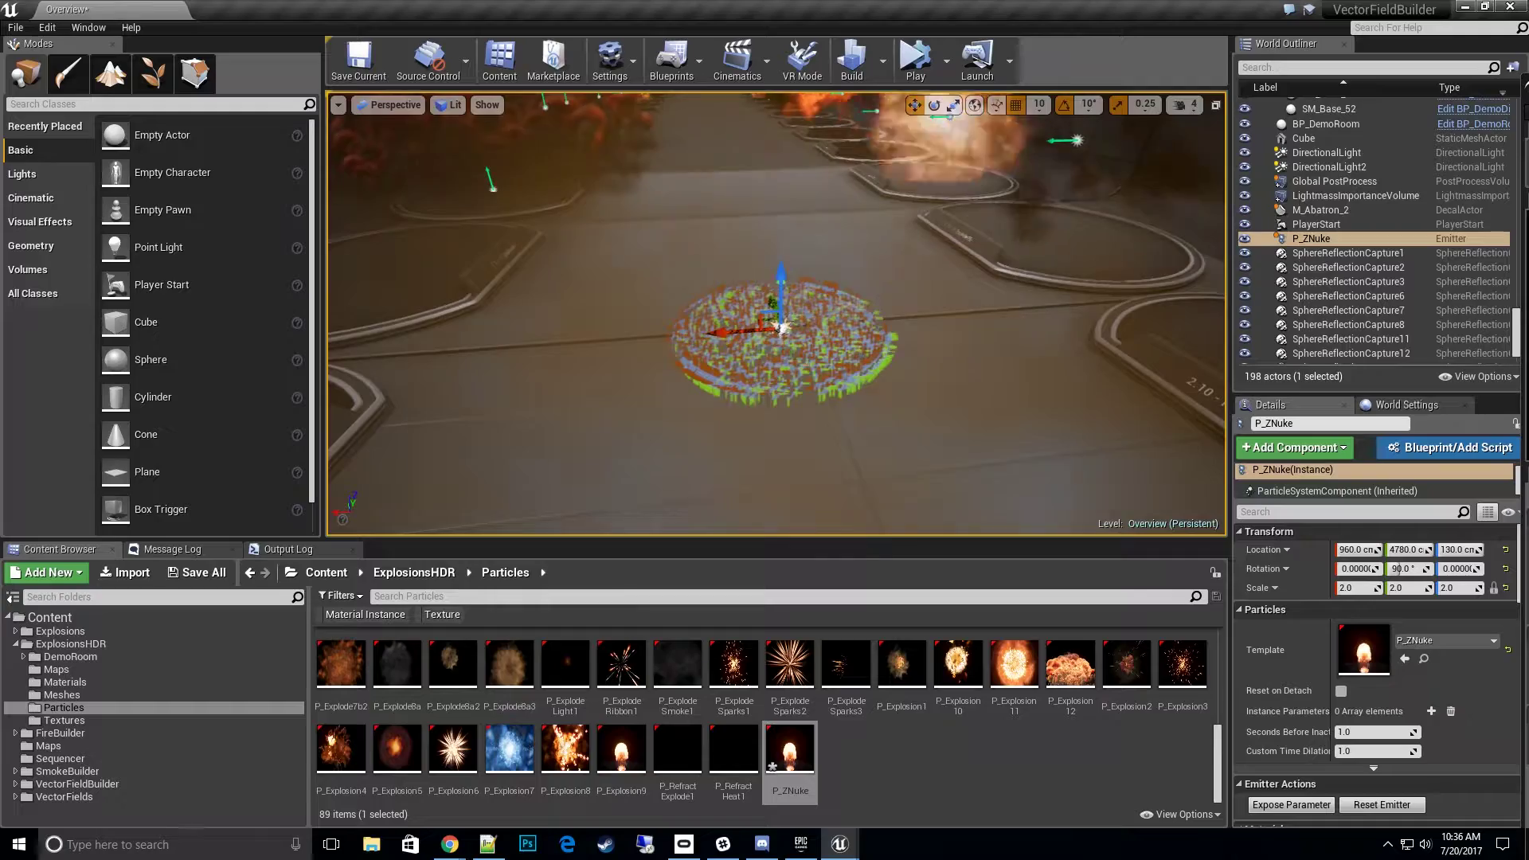
right_click_drag(1129, 376, 1206, 398)
Enable Surface Only in the new emitter's Sphere module and inspect the particle ring in the level.
left_click_drag(1528, 90, 1147, 144)
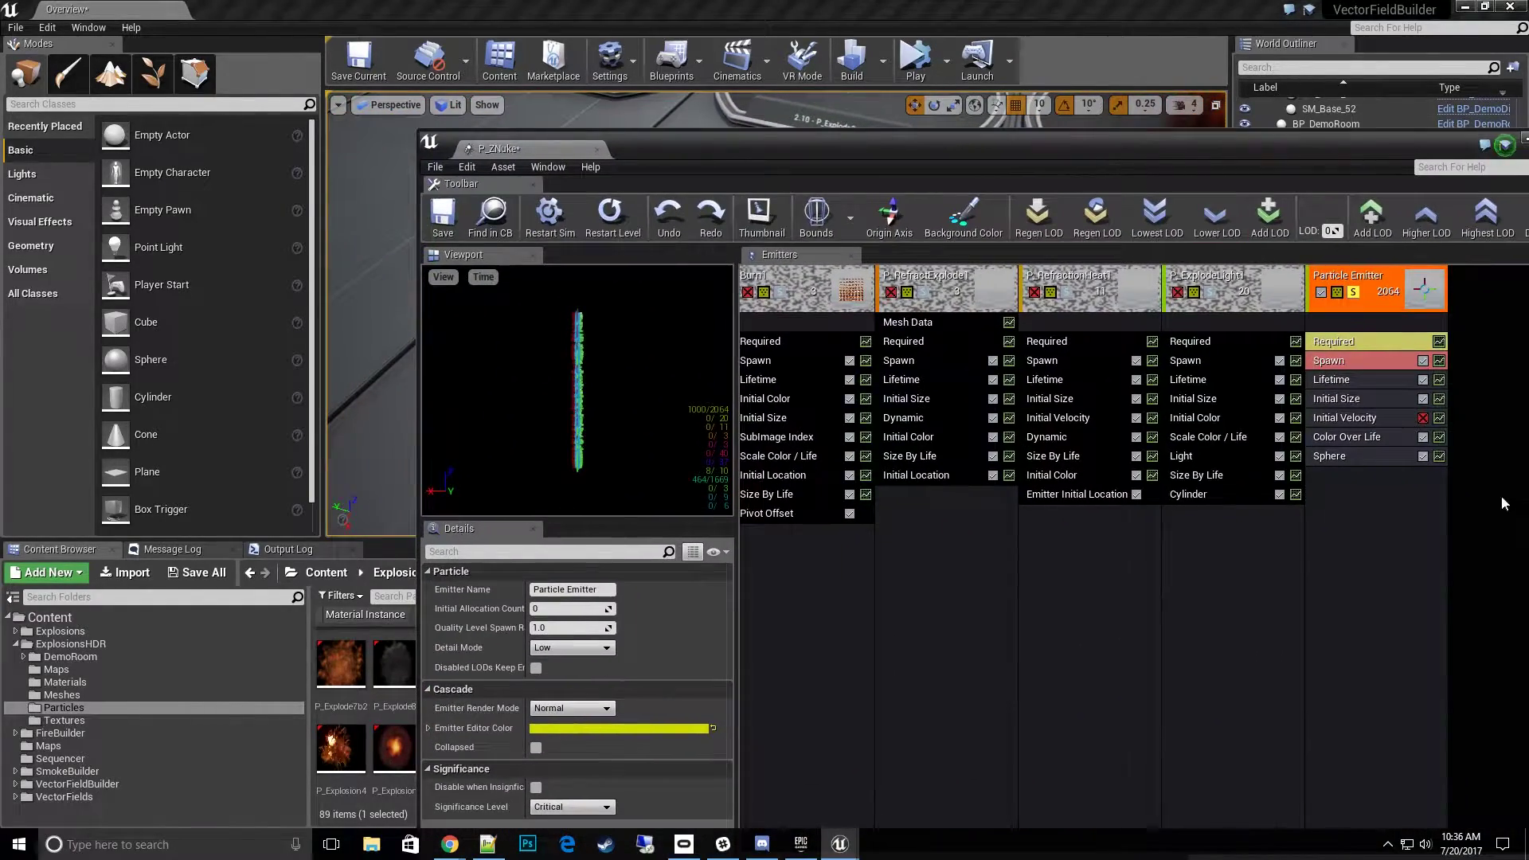
left_click(1398, 455)
scroll(547, 706, "down", 5)
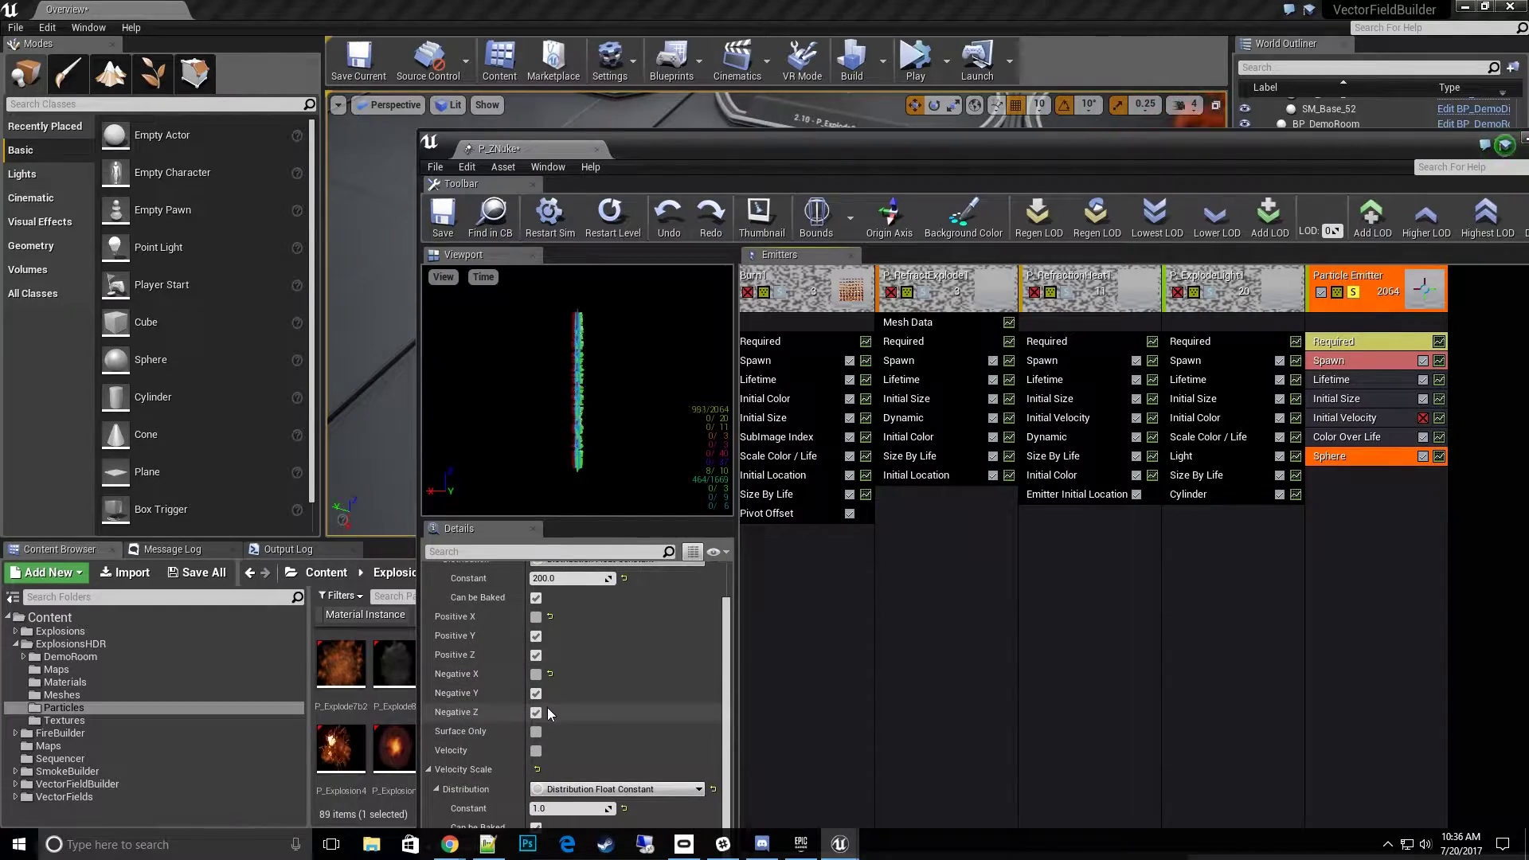
left_click(536, 731)
left_click_drag(873, 152, 1525, 87)
left_click(1113, 21)
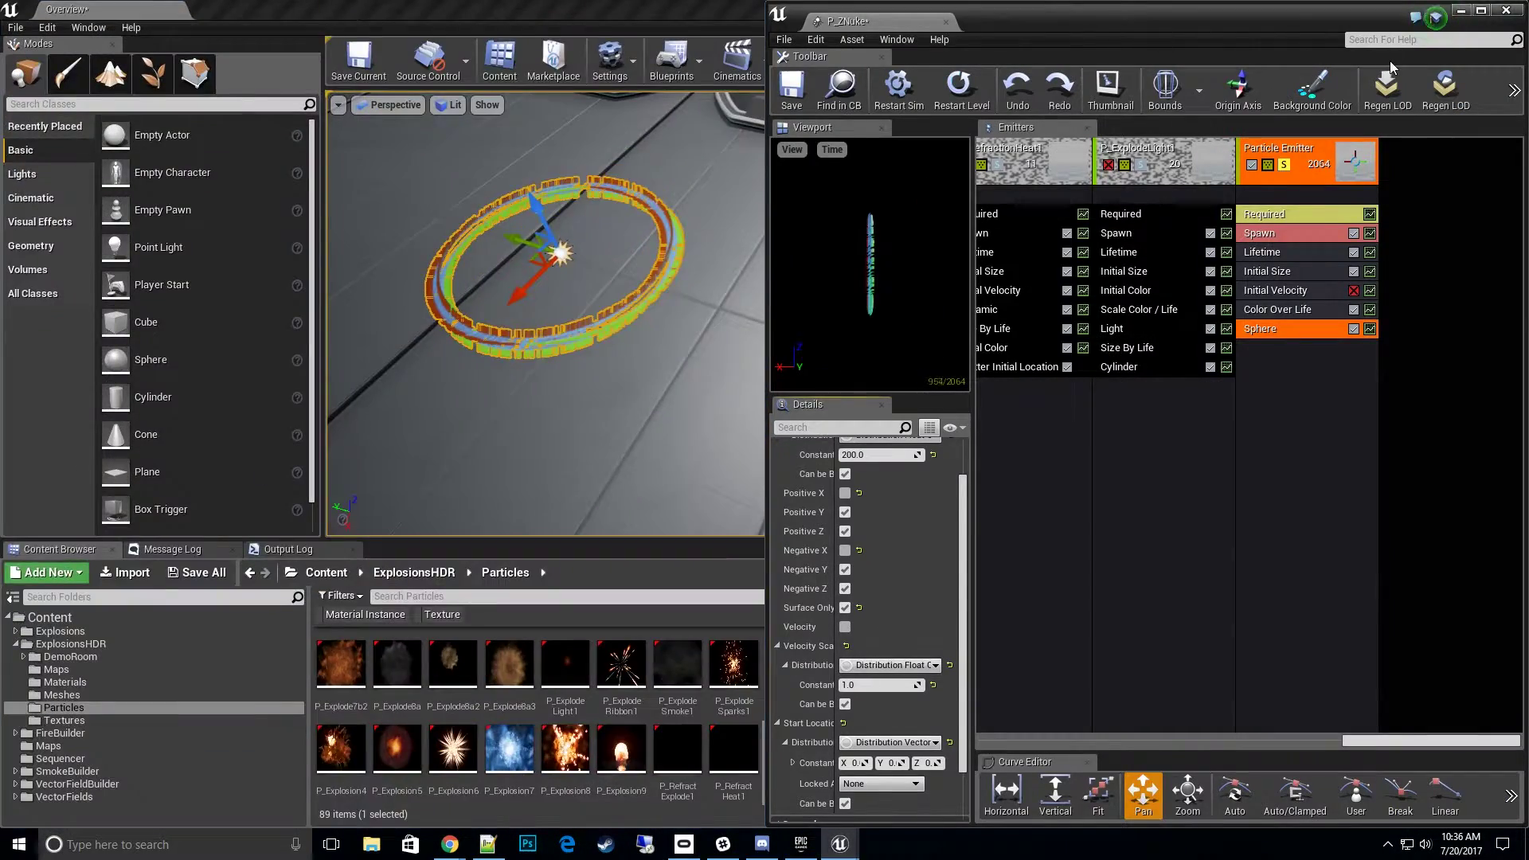
left_click_drag(1146, 16, 1527, 32)
left_click(1321, 117)
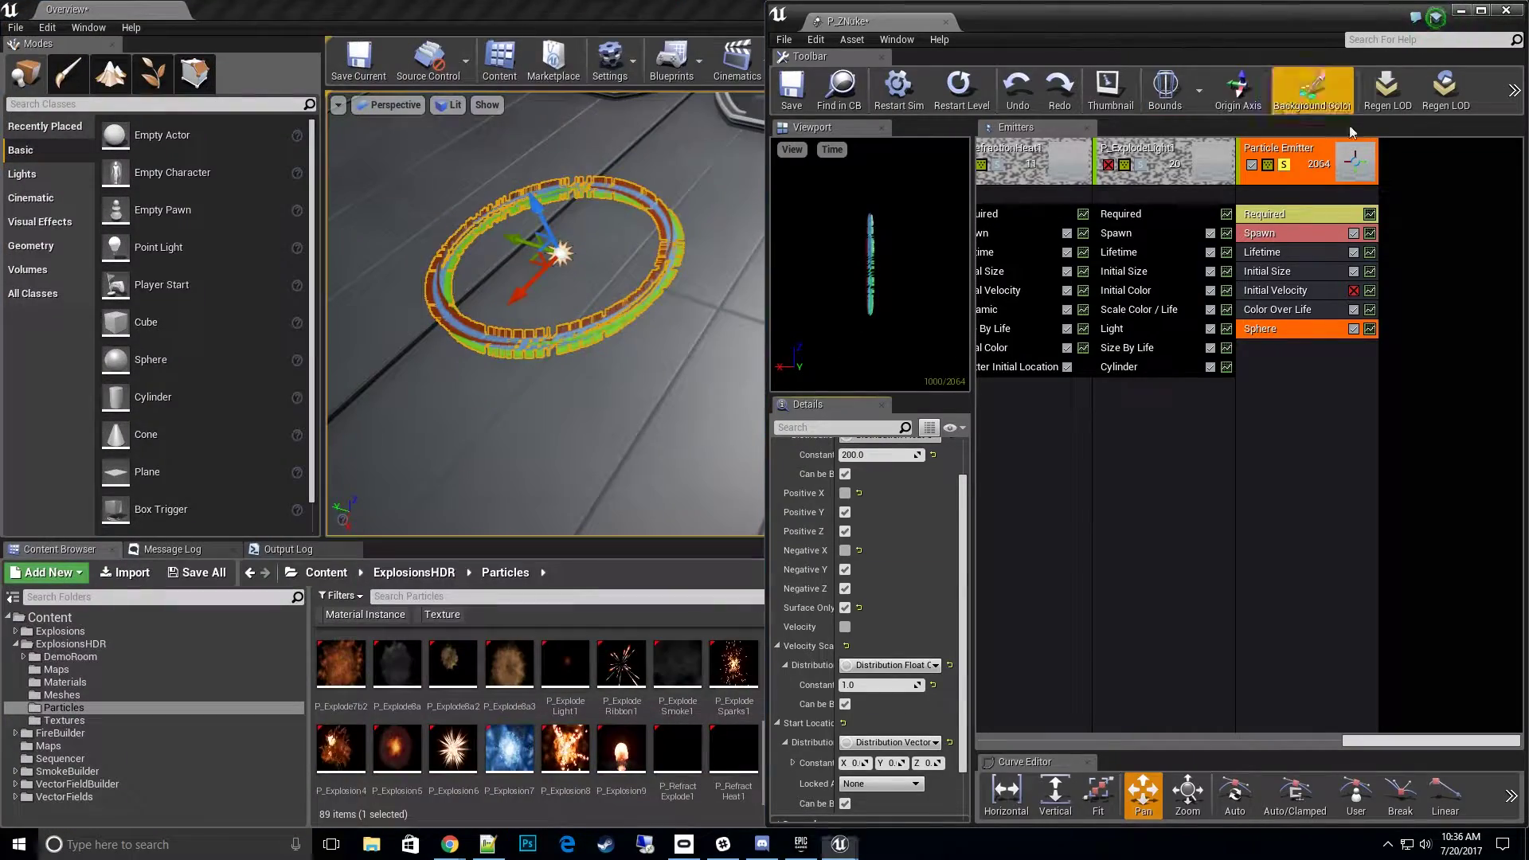
left_click_drag(1150, 8, 1528, 91)
right_click_drag(749, 318, 784, 298)
right_click_drag(626, 391, 630, 395)
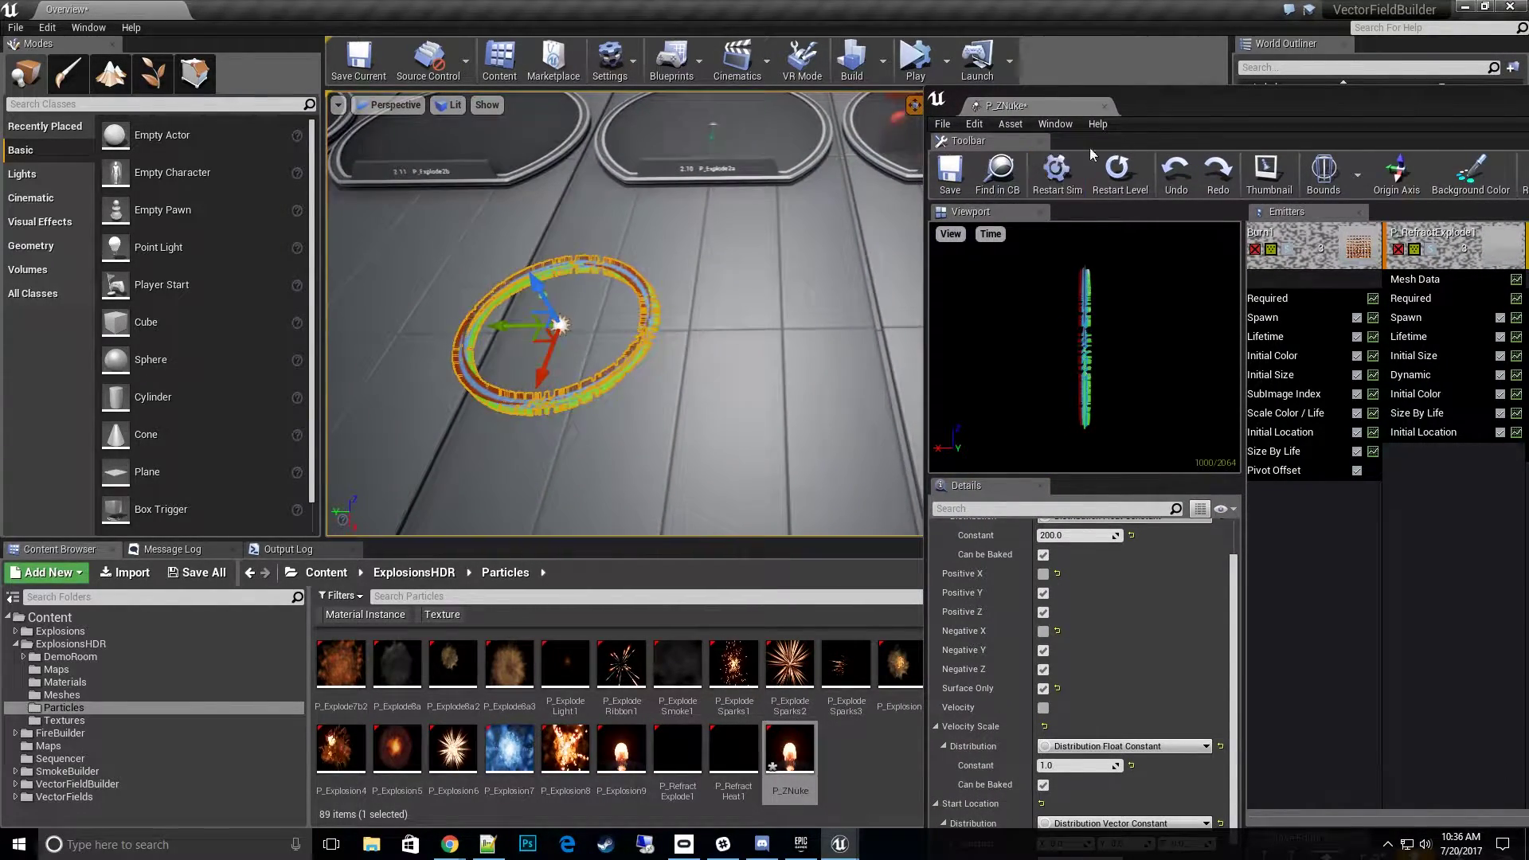
Duplicate the P_ZNuke emitter in the level to Y 4110 cm and set the copy's scale to 1 on all axes.
left_click_drag(1225, 109, 1353, 93)
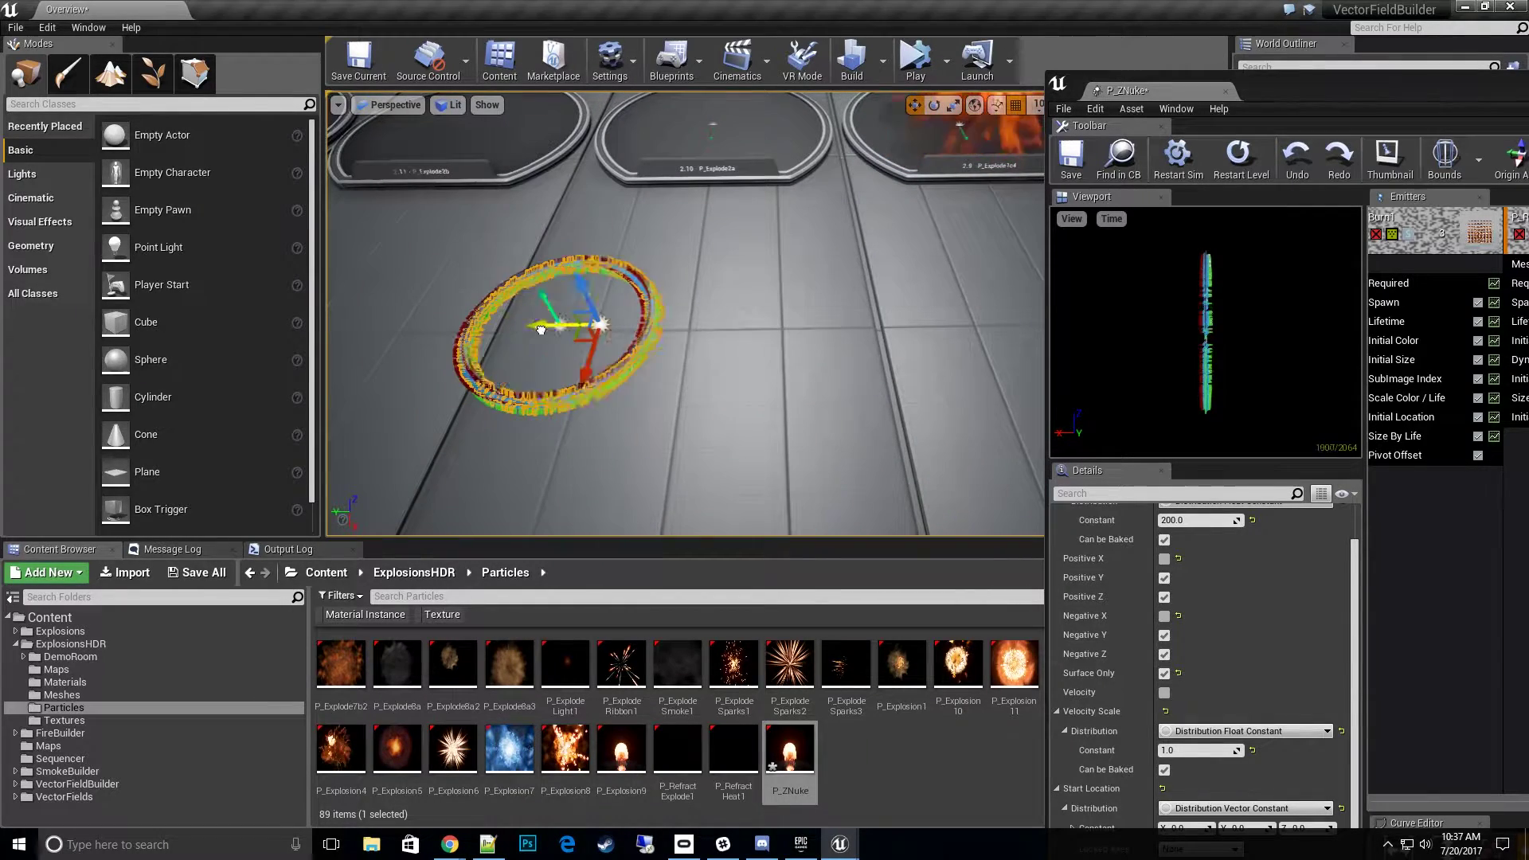
right_click_drag(797, 335, 621, 331)
left_click_drag(1404, 89, 1528, 88)
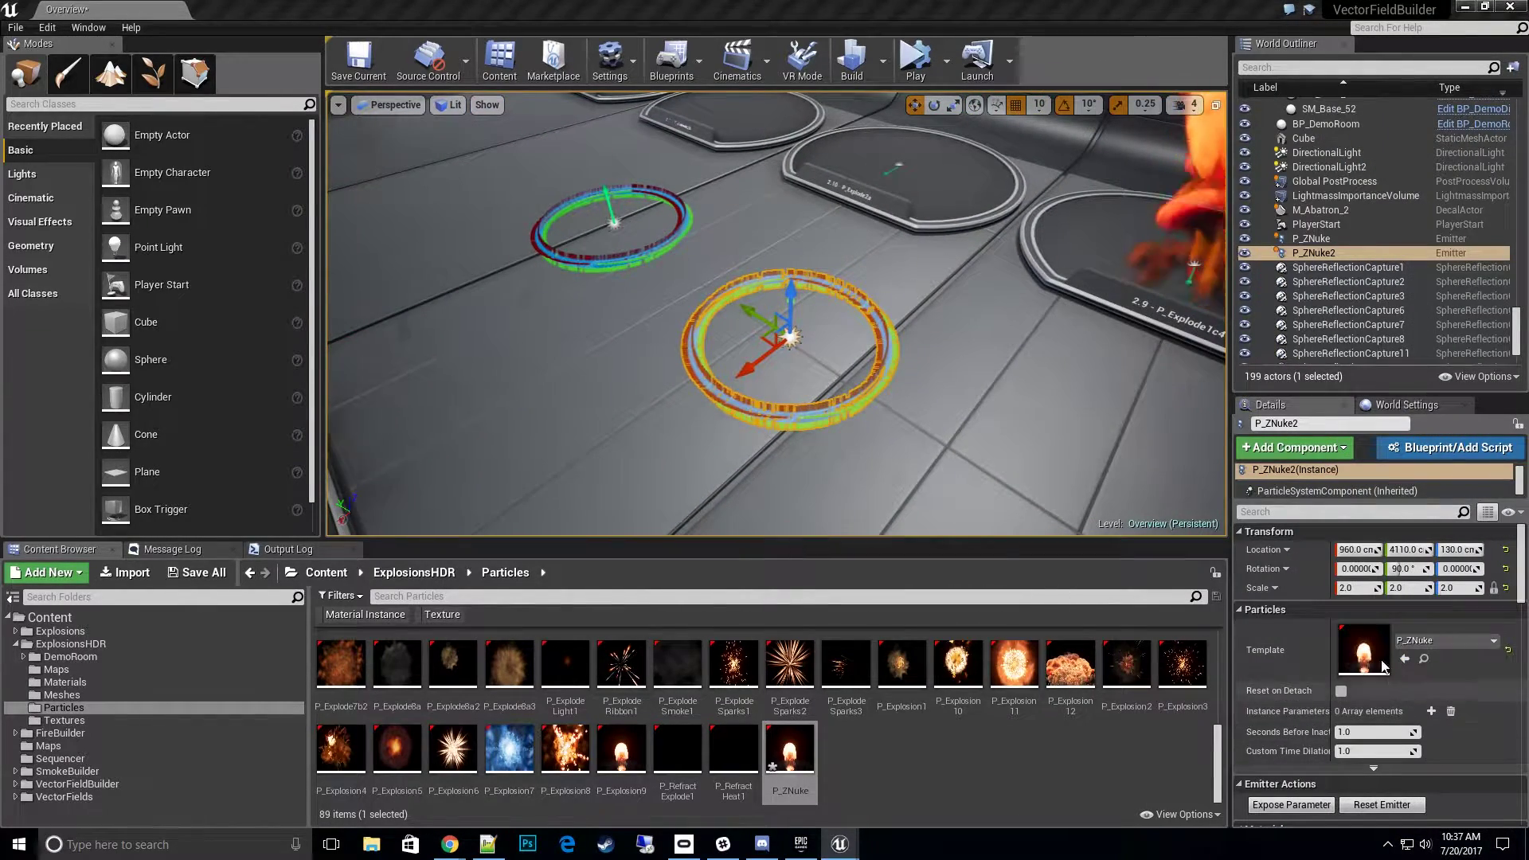
left_click(1367, 589)
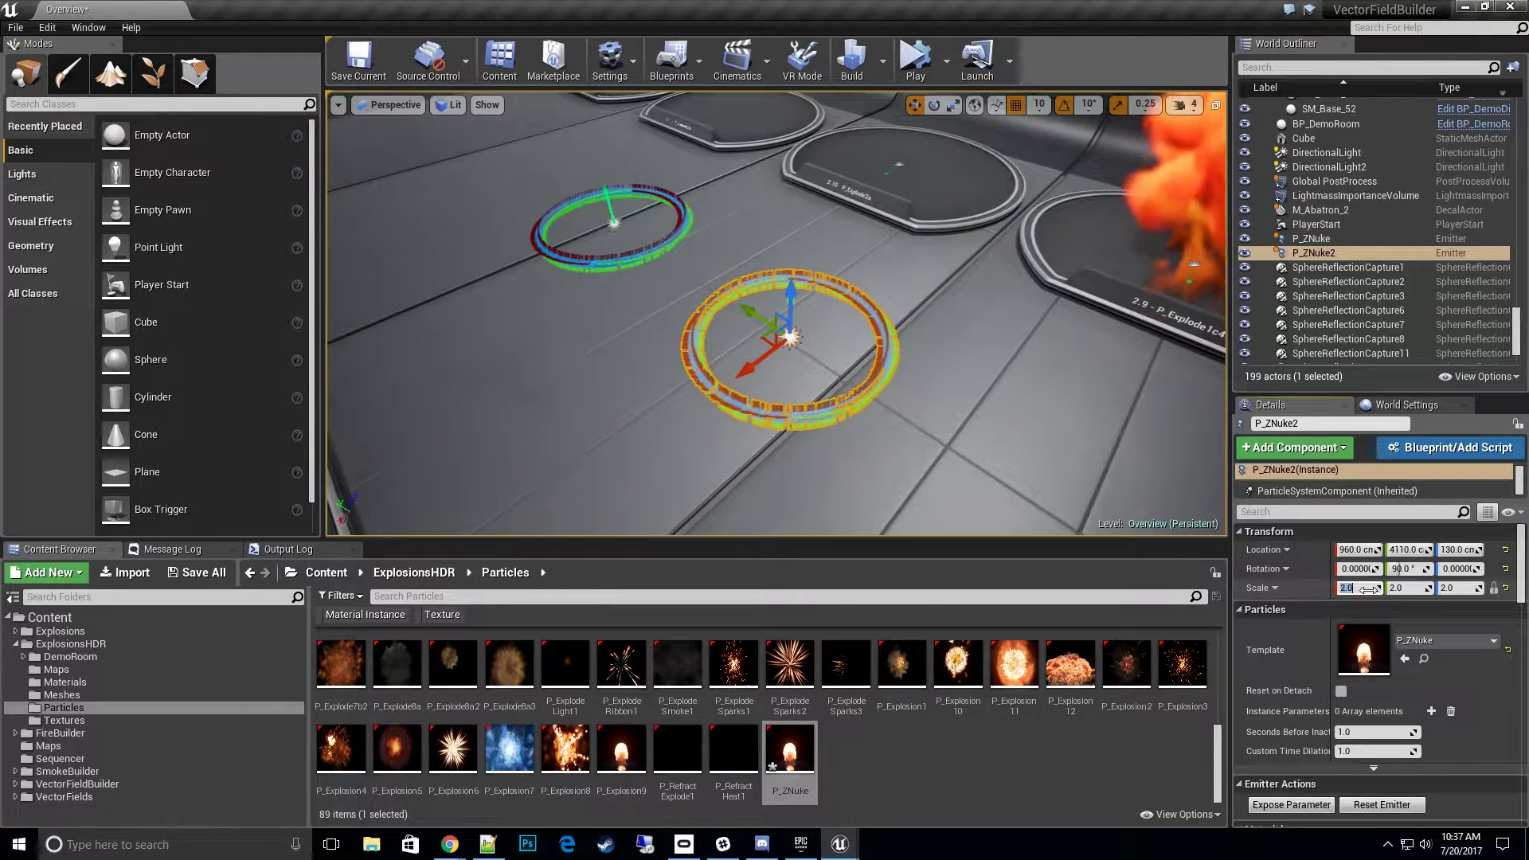
type("1")
key("Return")
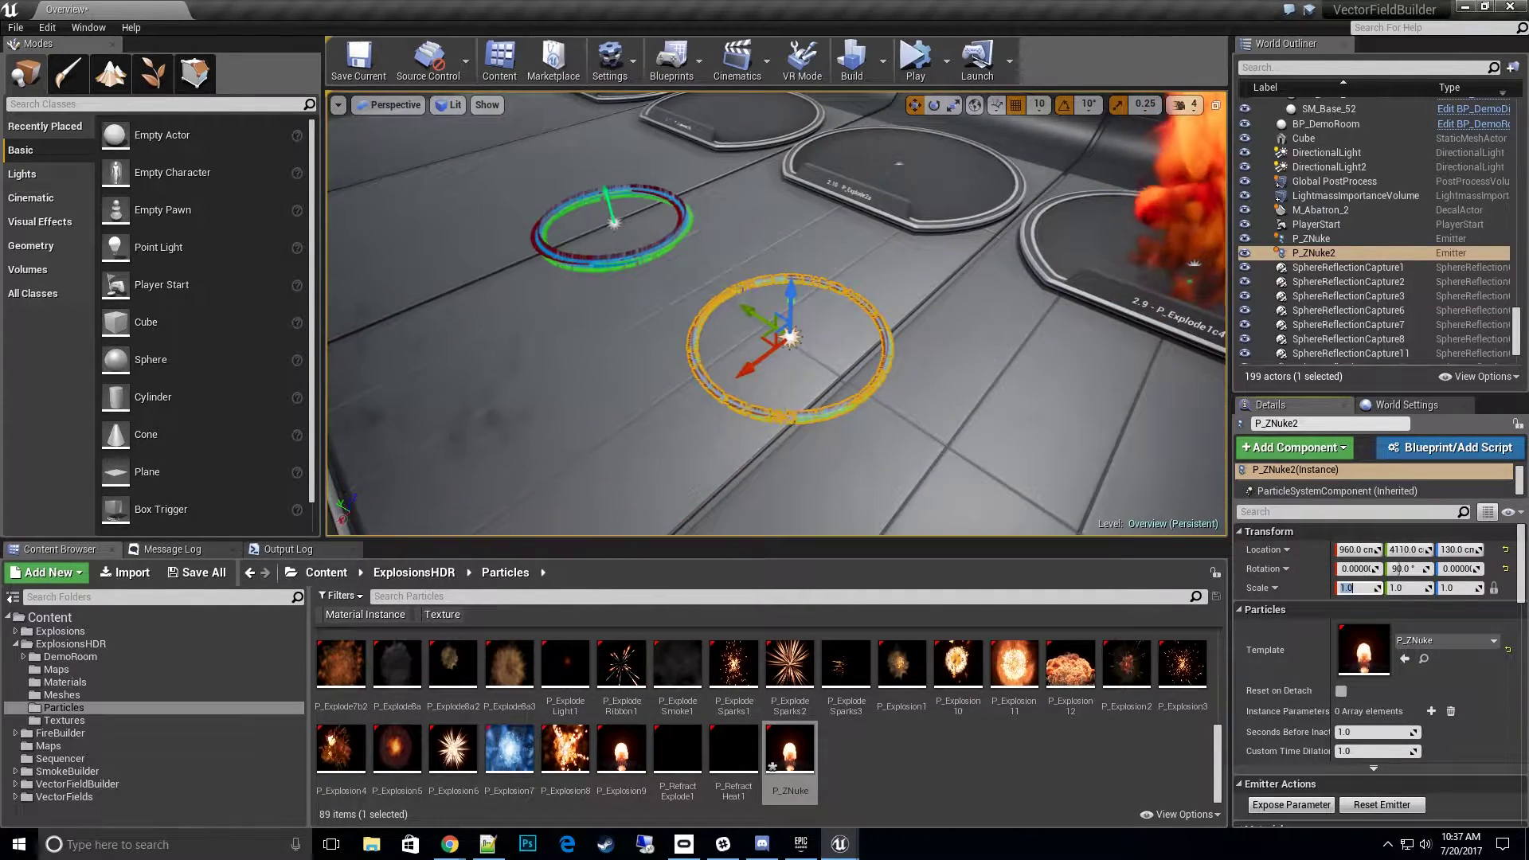
Compare the size and particle thickness of the duplicate ring with the original P_ZNuke ring in the level.
key("w")
right_click_drag(770, 363, 832, 323)
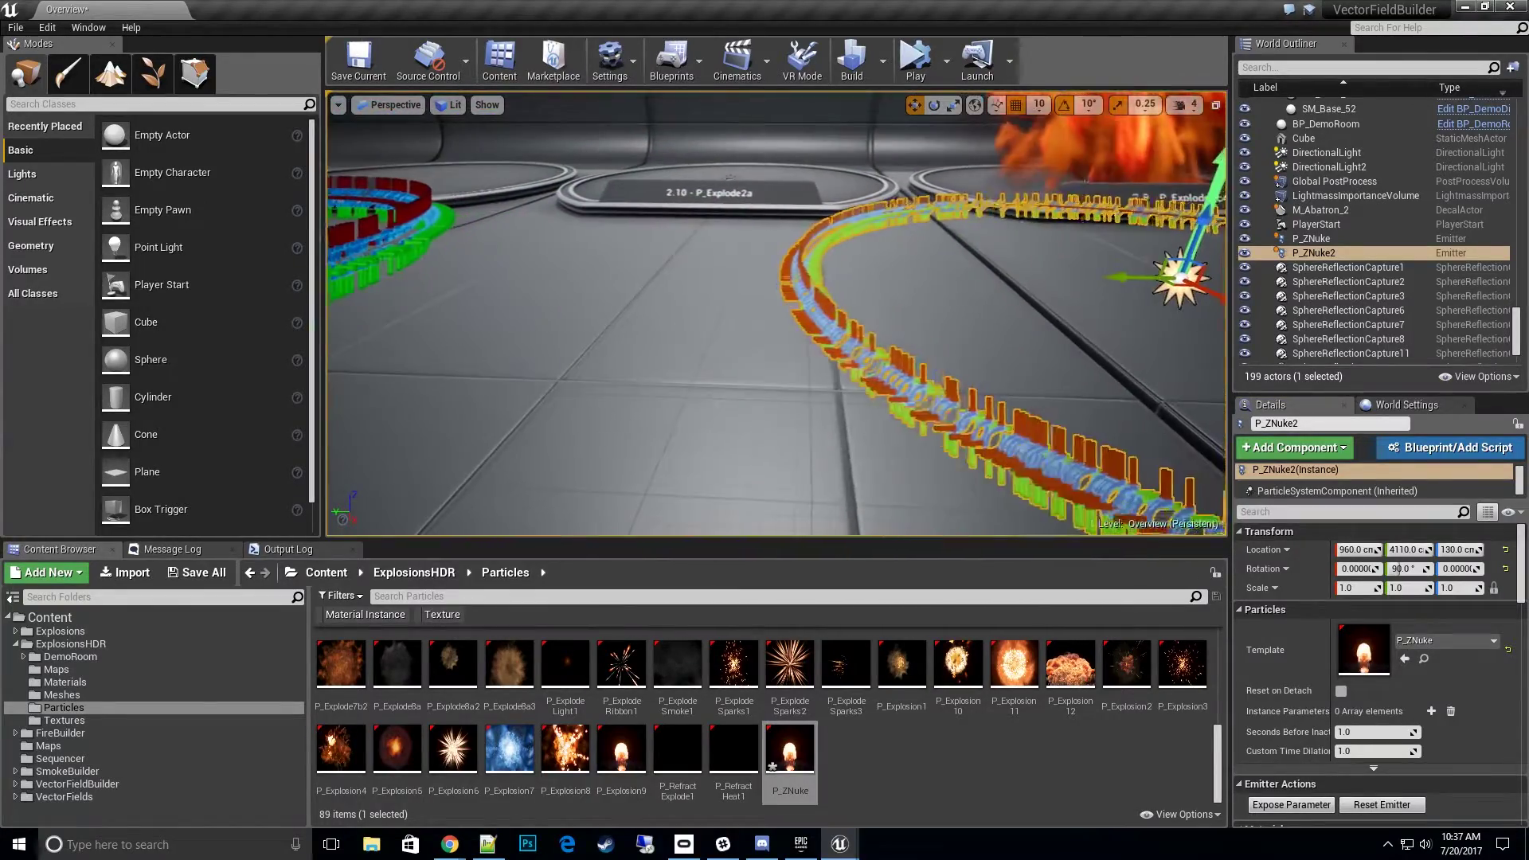
key("d")
right_click_drag(770, 363, 845, 425)
key("w")
key("s")
right_click_drag(868, 368, 872, 371)
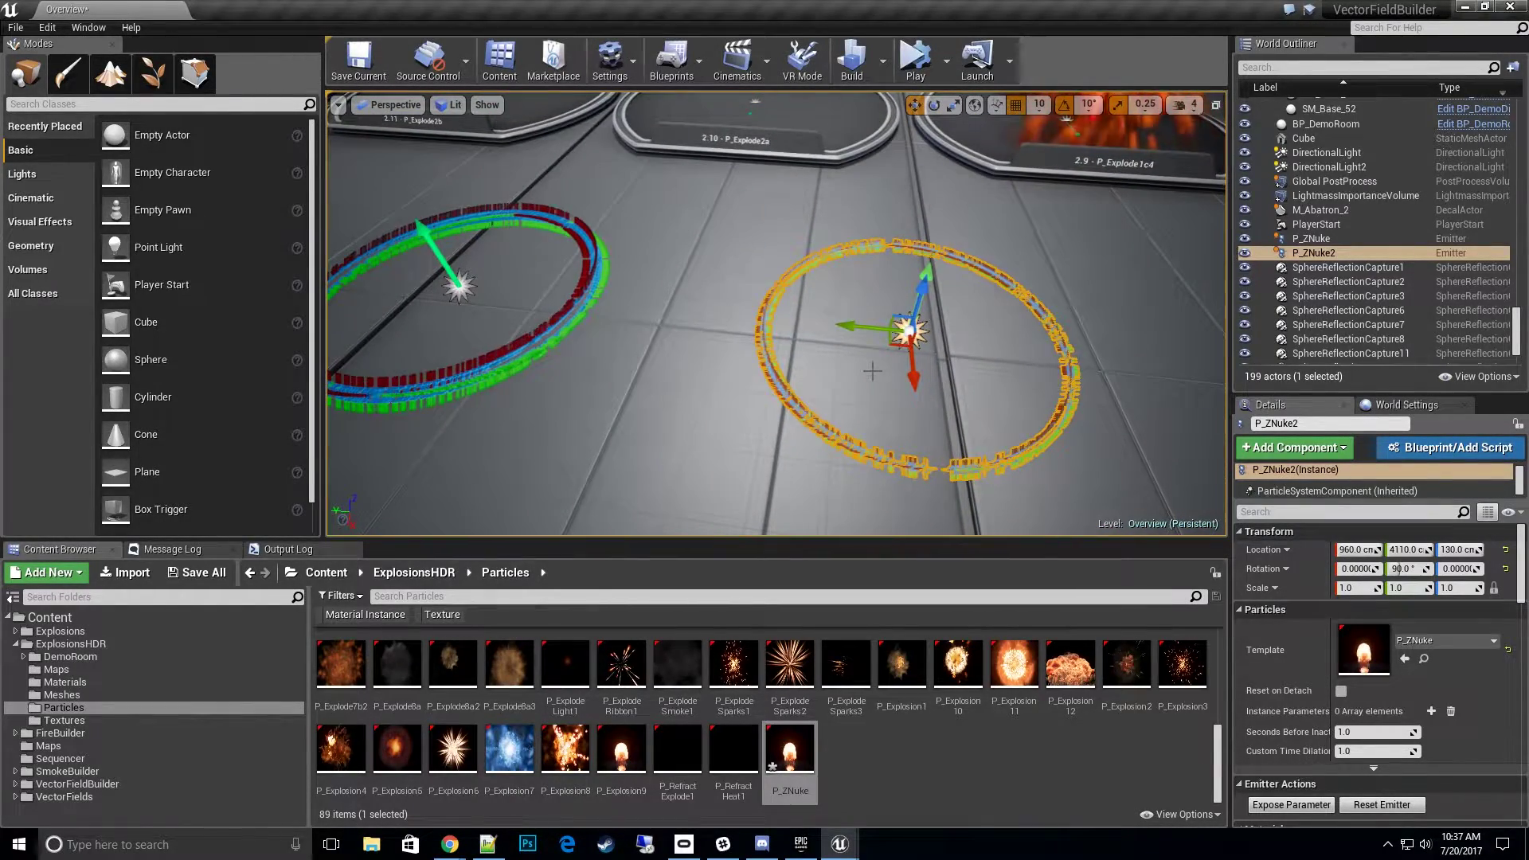
key("d")
right_click_drag(796, 336, 390, 318)
key("s")
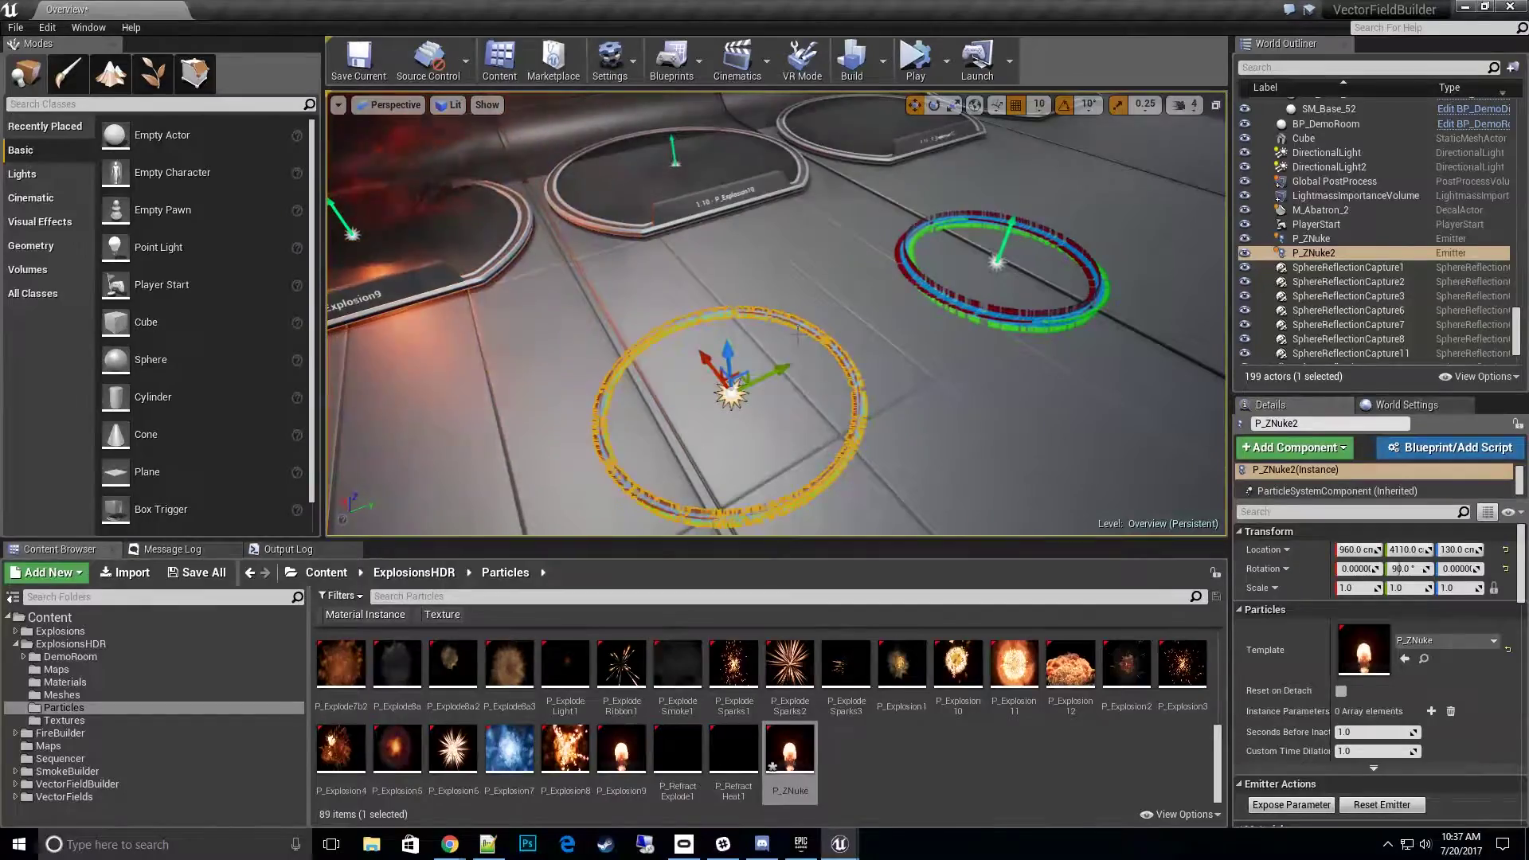
Delete the duplicate emitter P_ZNuke2 from the level.
mouse_move(798, 334)
right_mouse_down()
mouse_move(1004, 351)
mouse_move(828, 331)
right_mouse_up()
key("Delete")
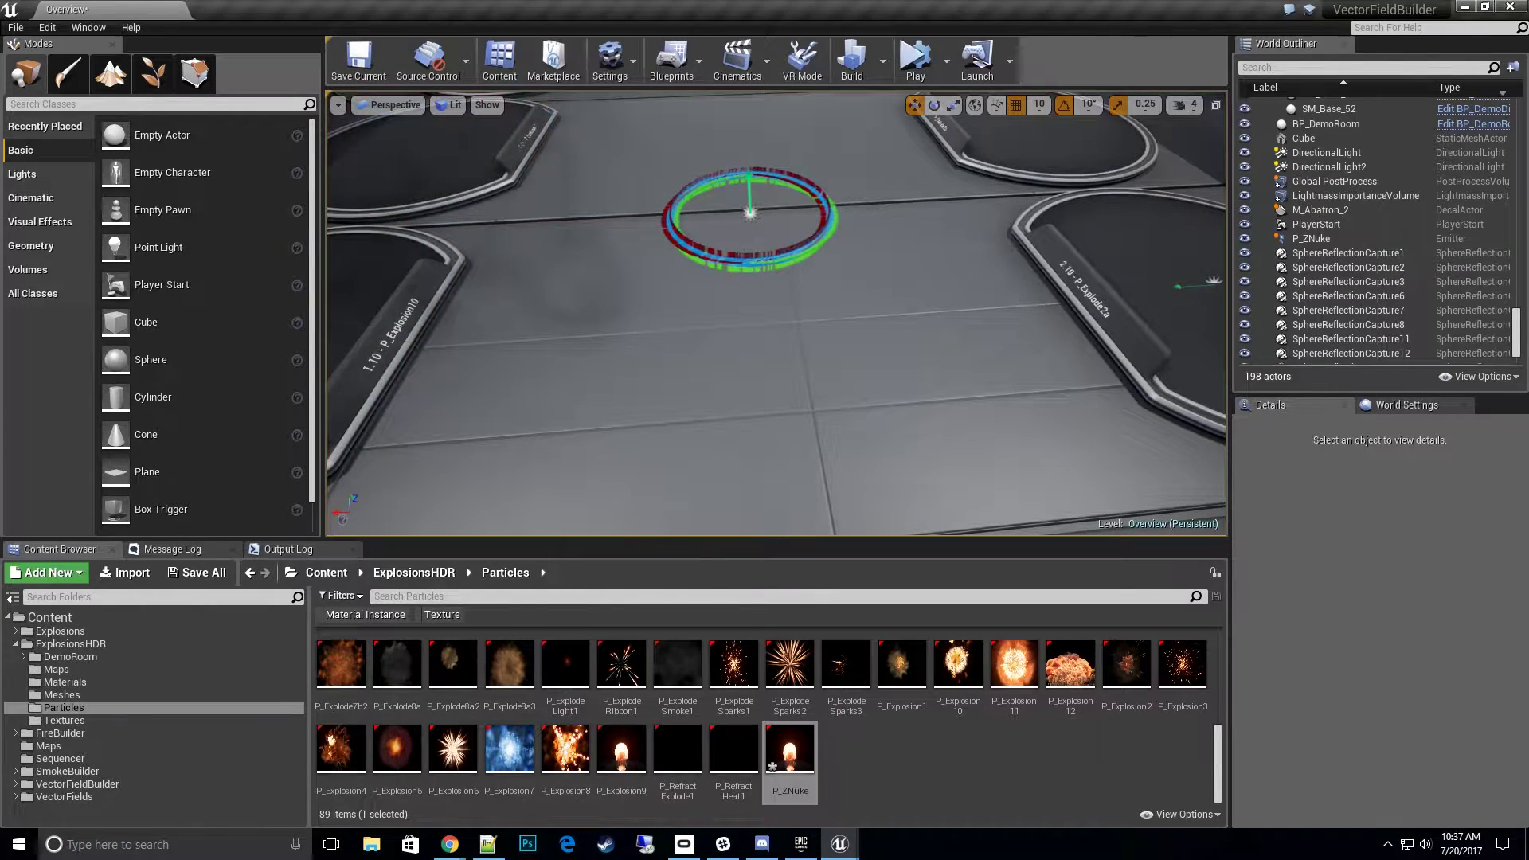
Turn off solo on the test Particle Emitter and delete that emitter from the P_ZNuke particle system.
left_click_drag(1528, 96, 940, 94)
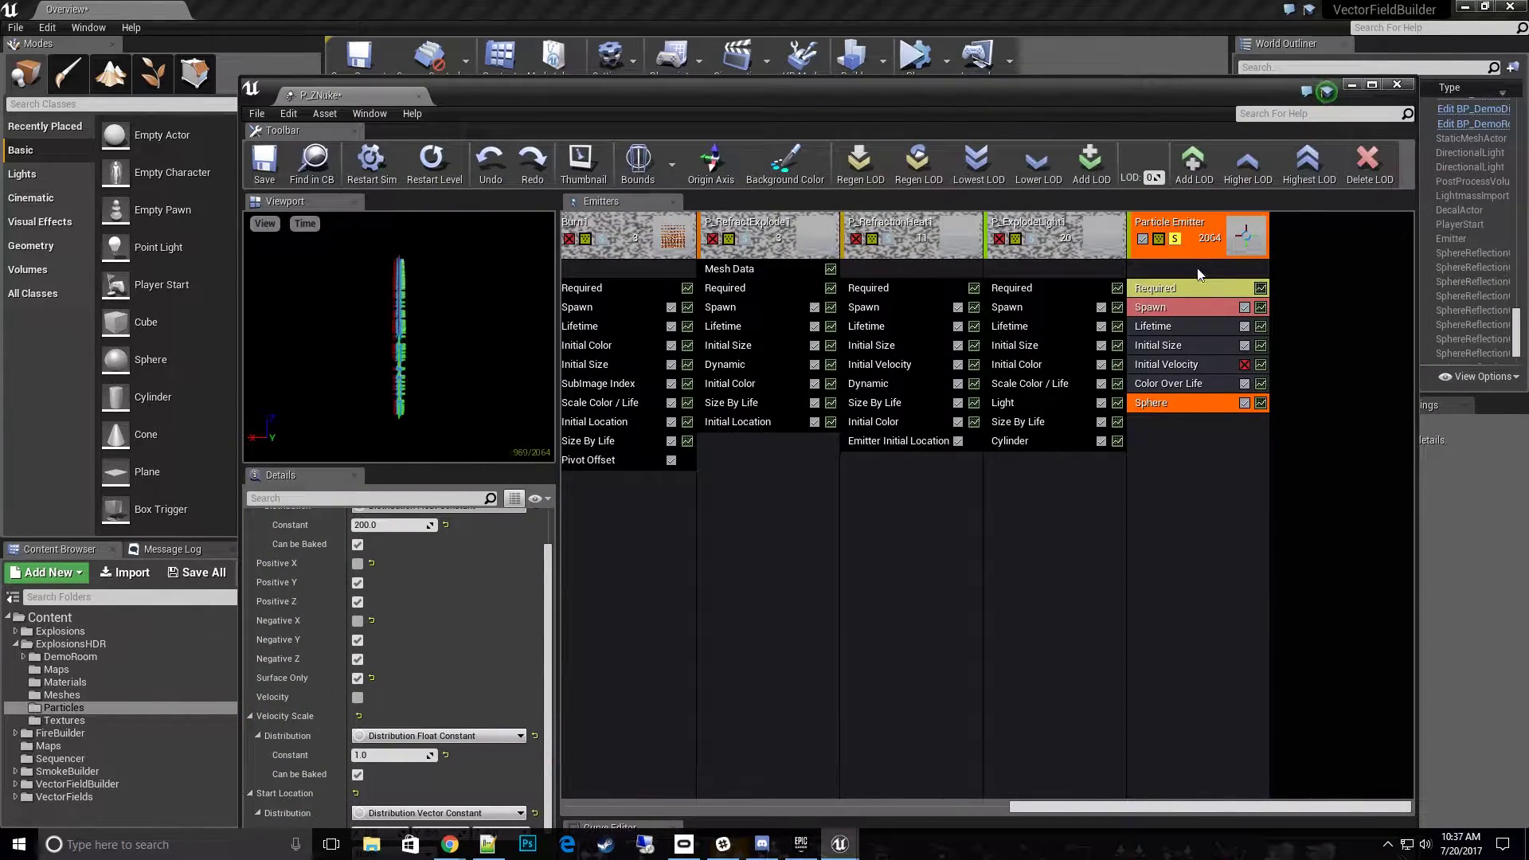
left_click(1176, 240)
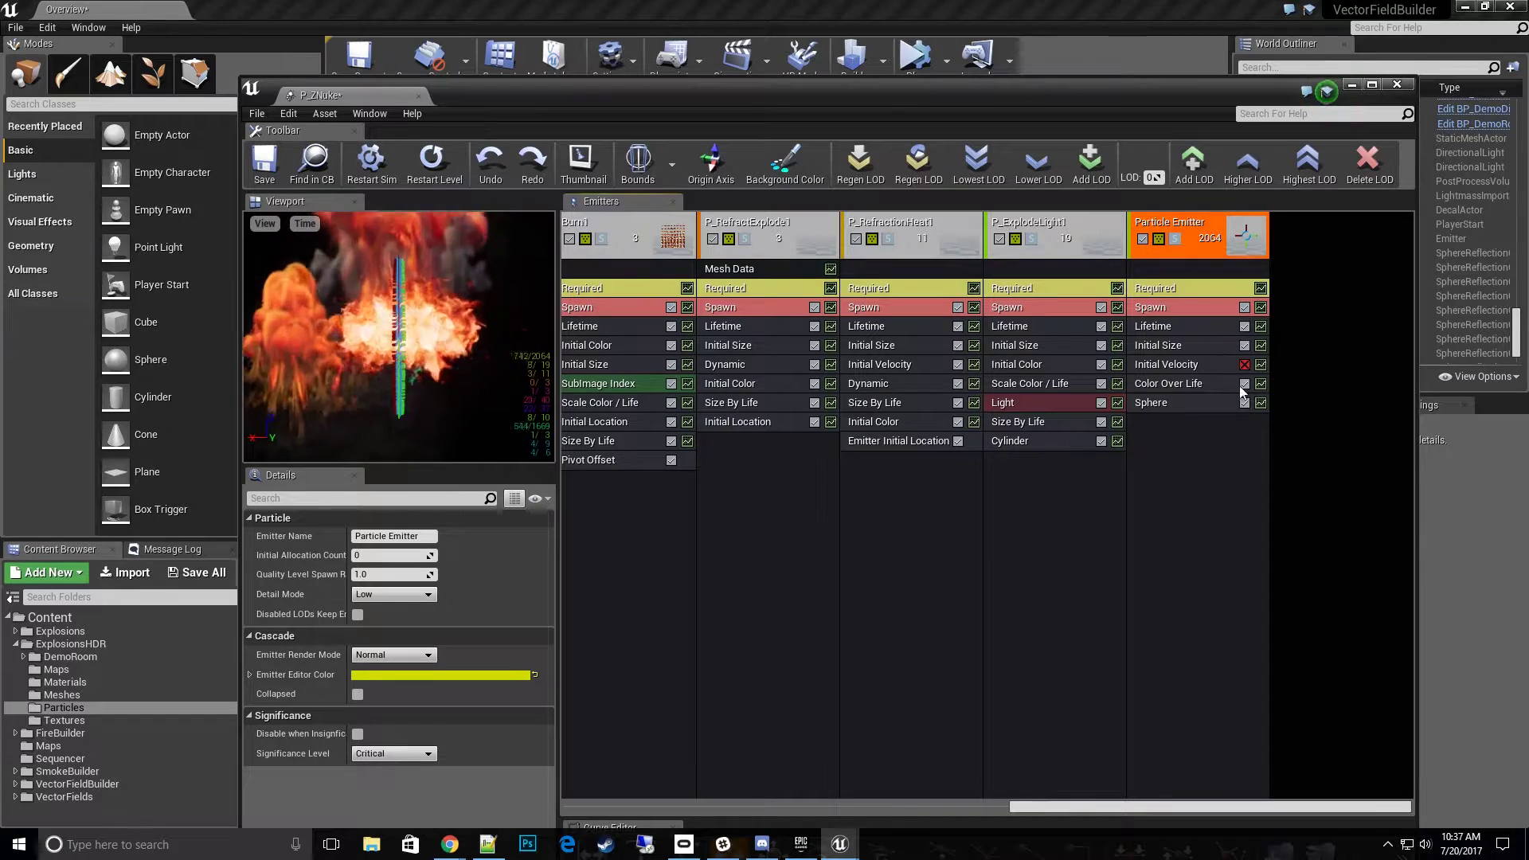
left_click(1193, 230)
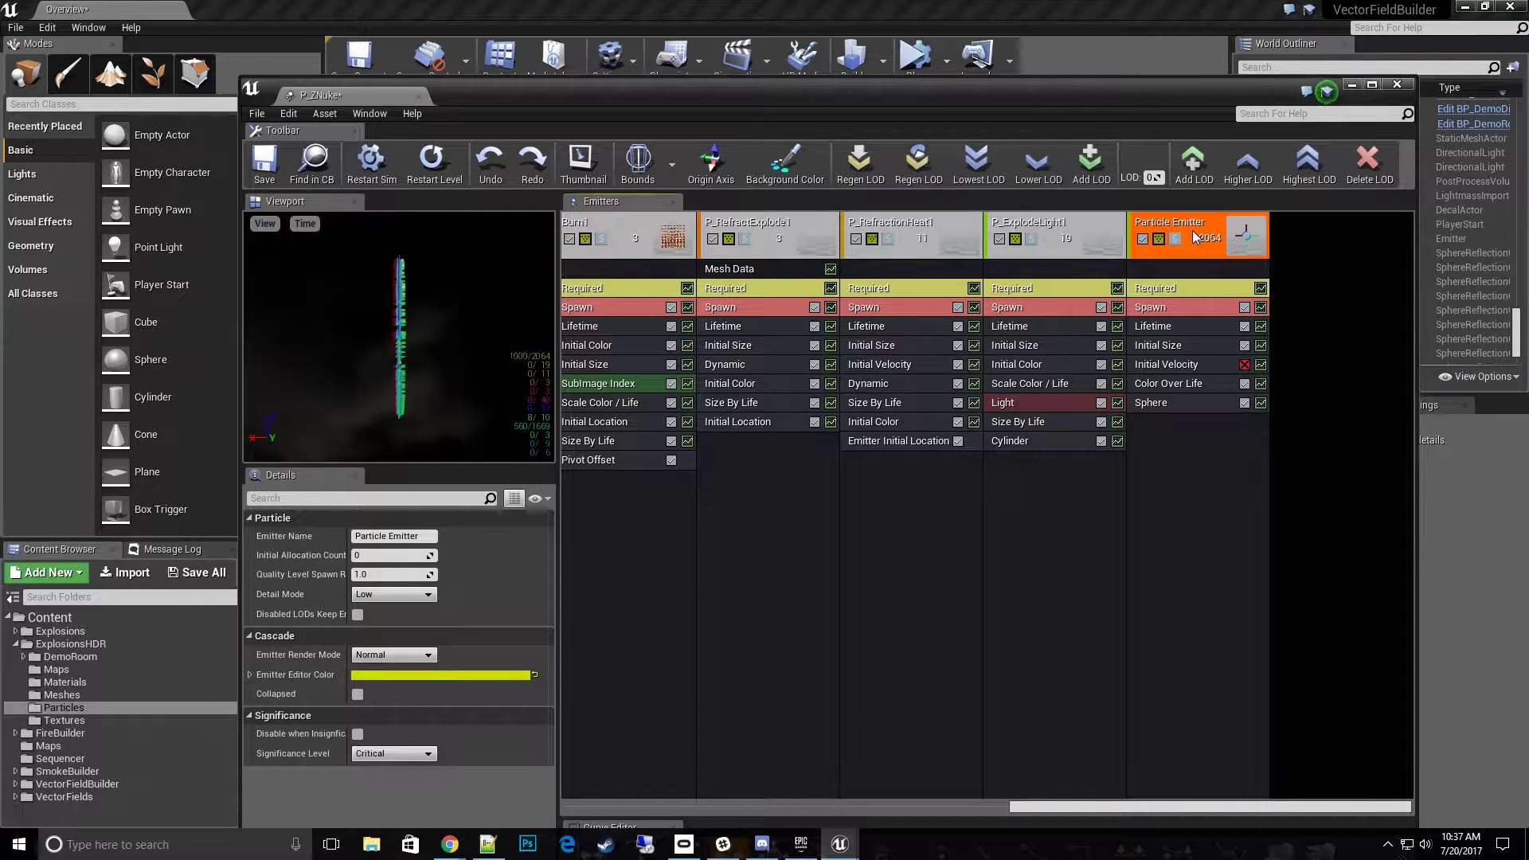
key("Delete")
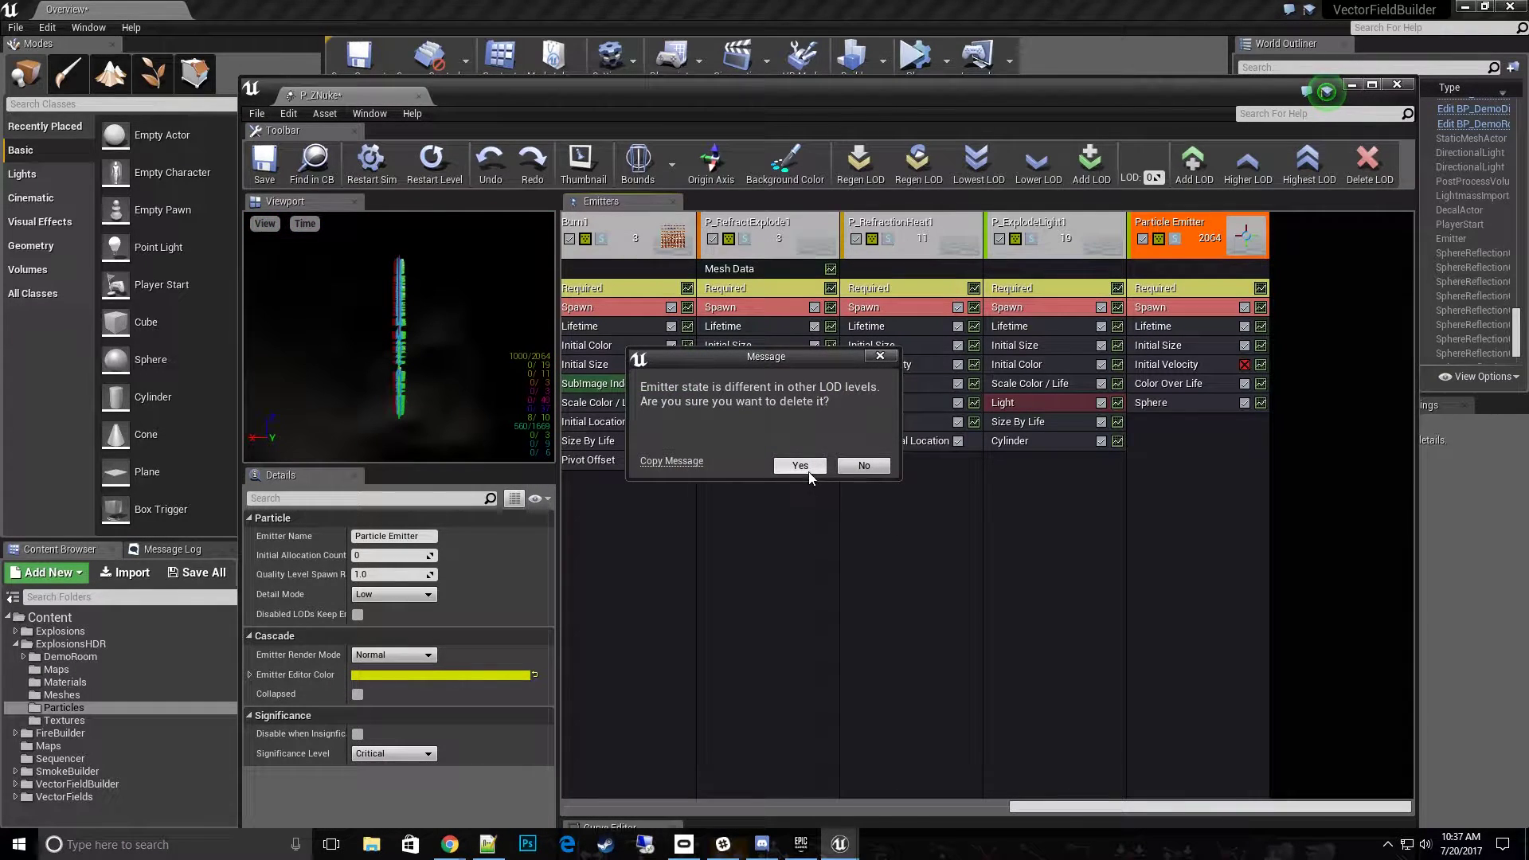
left_click(806, 468)
Set the Z start velocity in the first emitter's Initial Velocity module to 400.
left_click_drag(736, 105, 1528, 94)
right_click_drag(956, 319, 956, 318)
right_click_drag(670, 380, 670, 380)
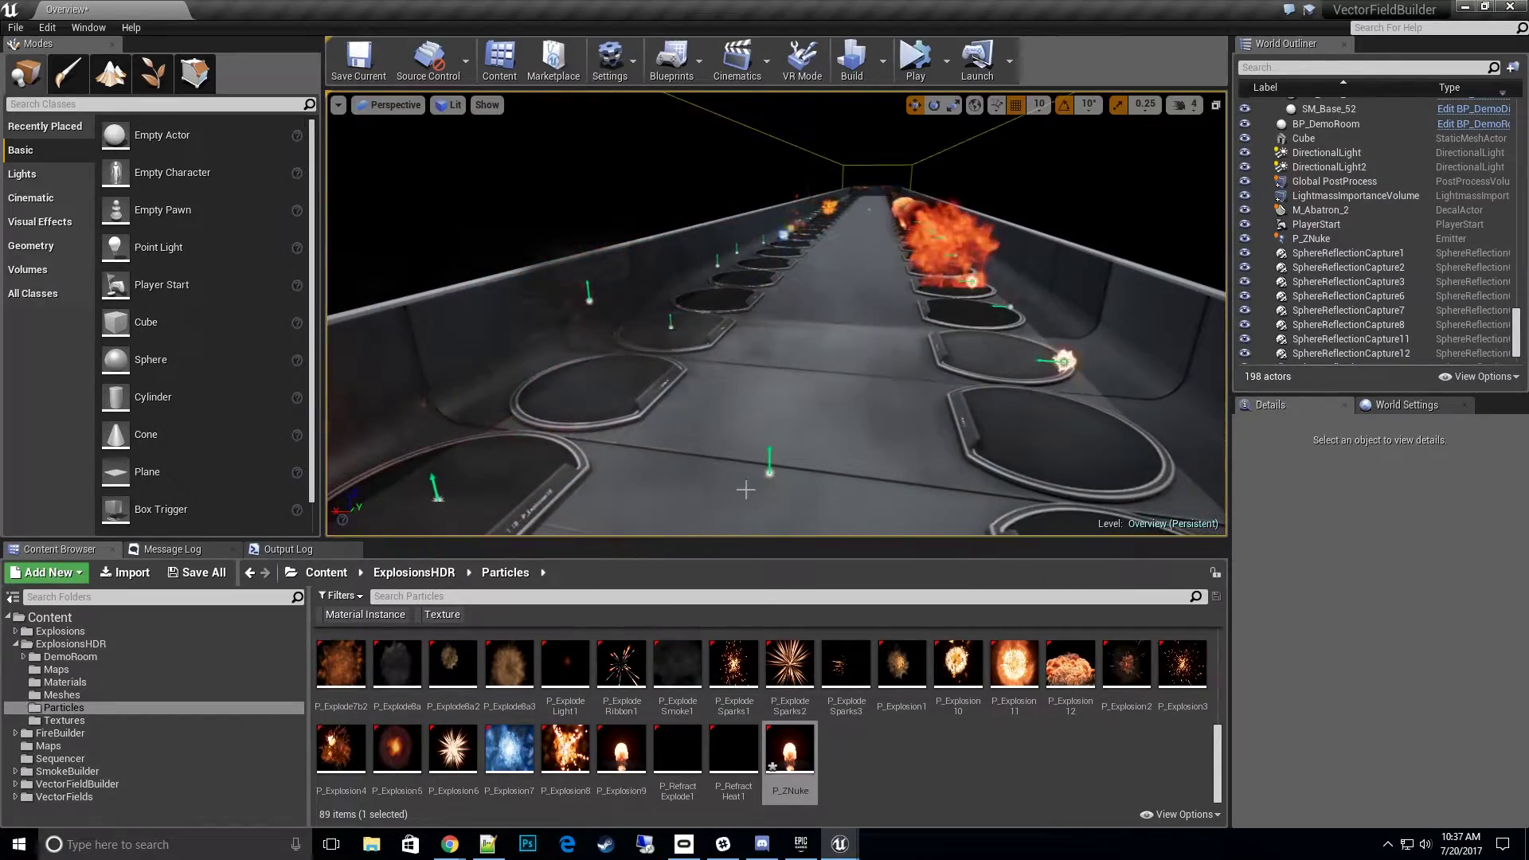
left_click(770, 475)
left_click_drag(1528, 136, 1269, 102)
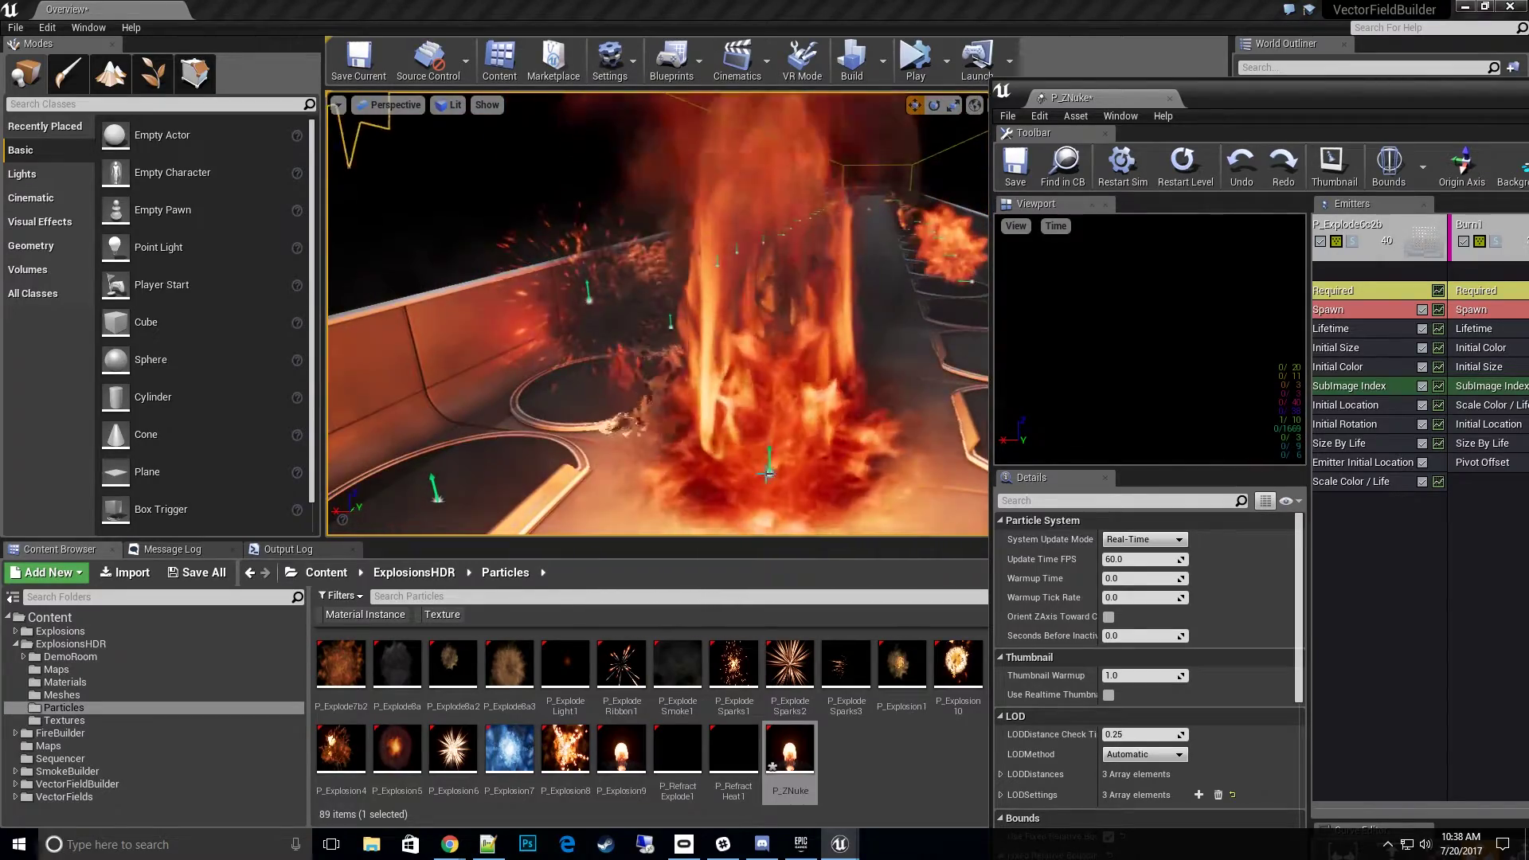
left_click_drag(1346, 90, 833, 36)
left_click_drag(1263, 746, 762, 759)
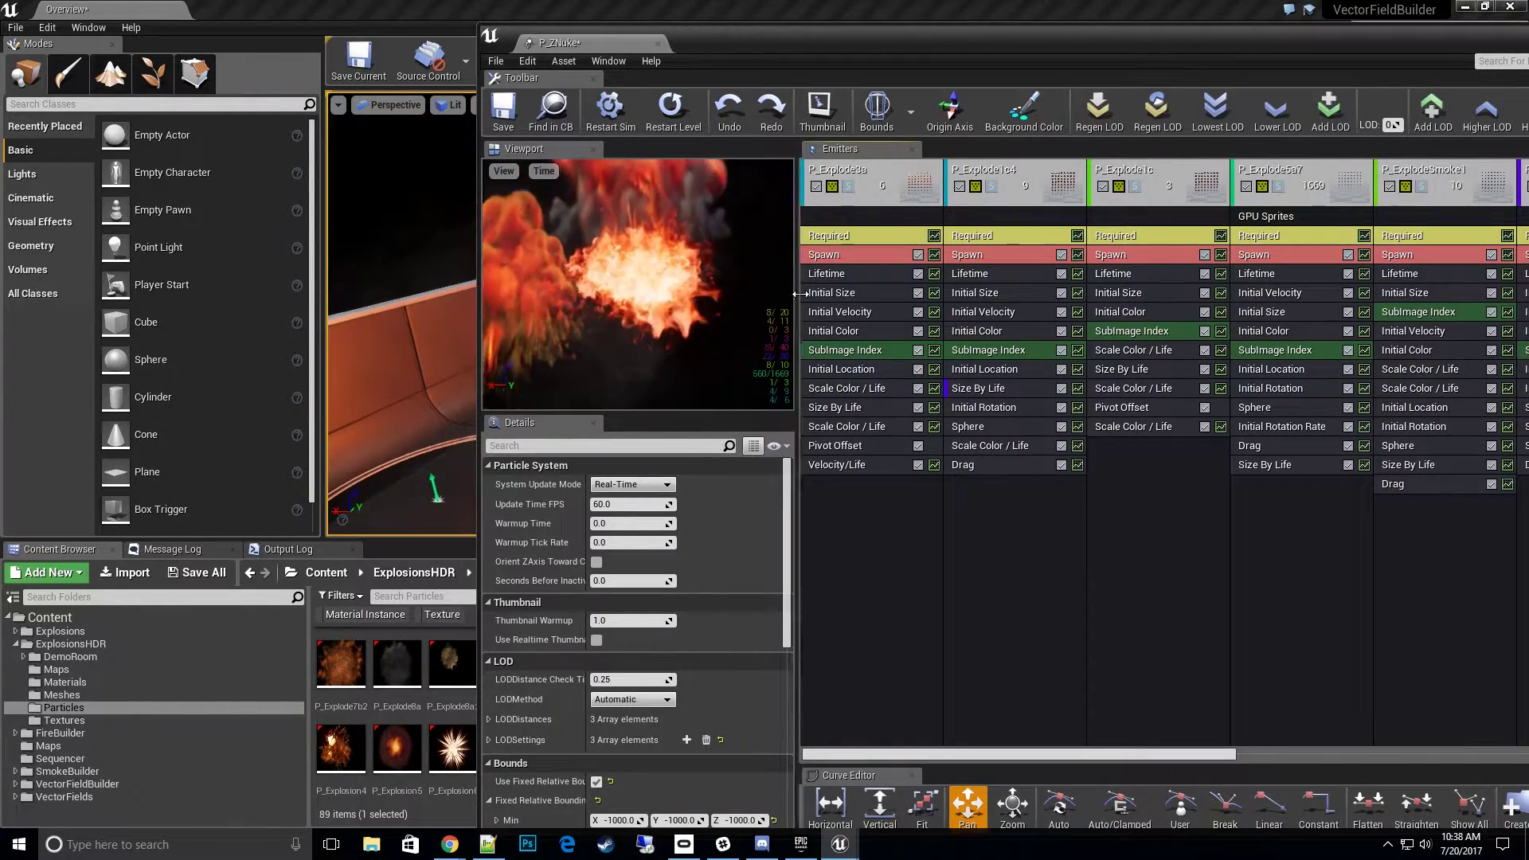
left_click(845, 313)
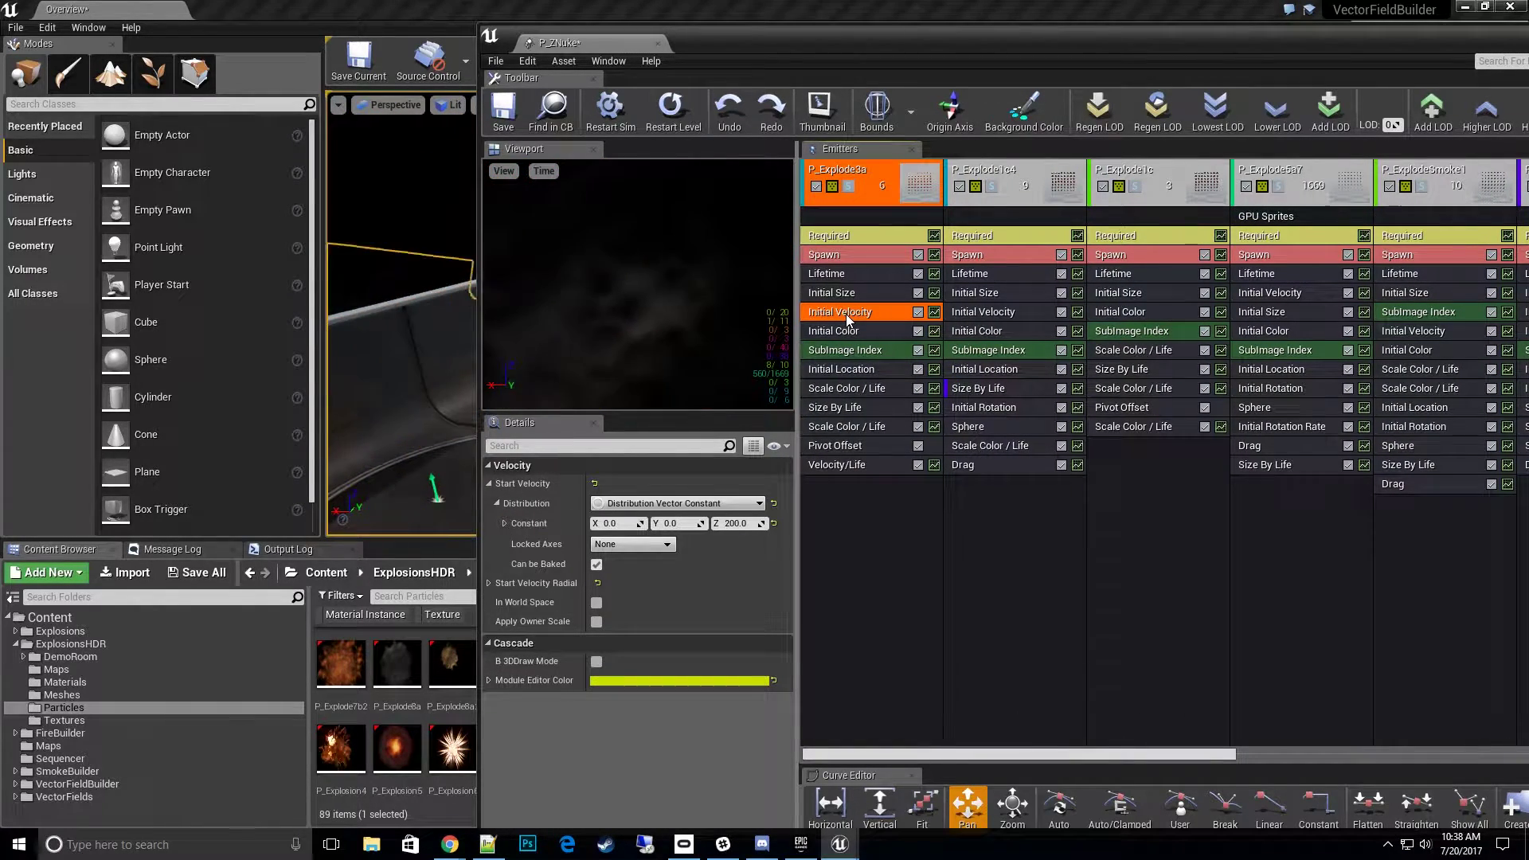
type("400")
key("Return")
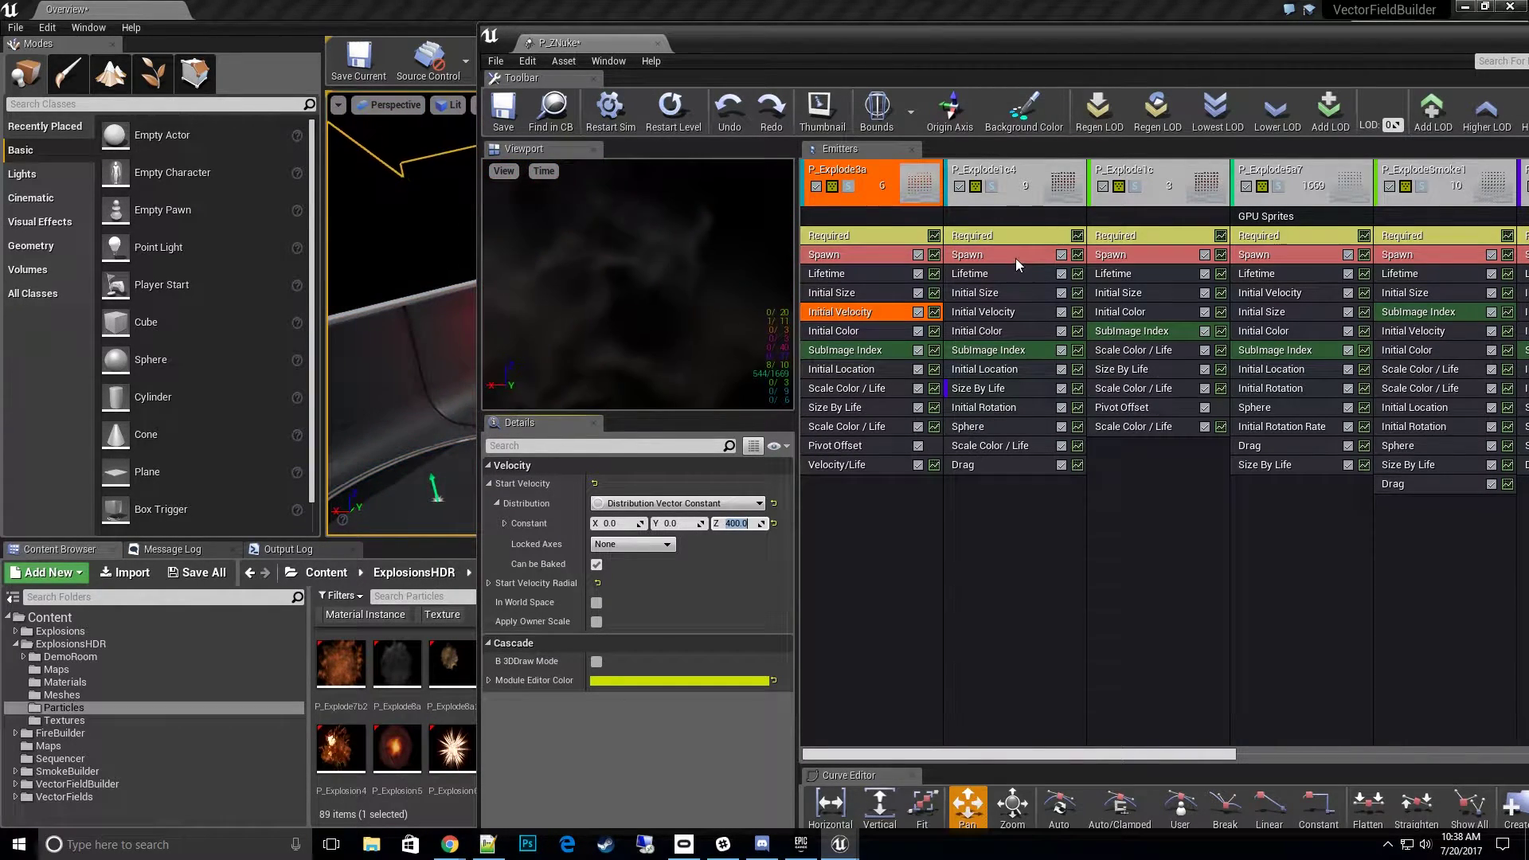
Set the X start velocity range of the P_Explode1c4 emitter to a maximum of 1800 and a minimum of 1600.
left_click(1011, 235)
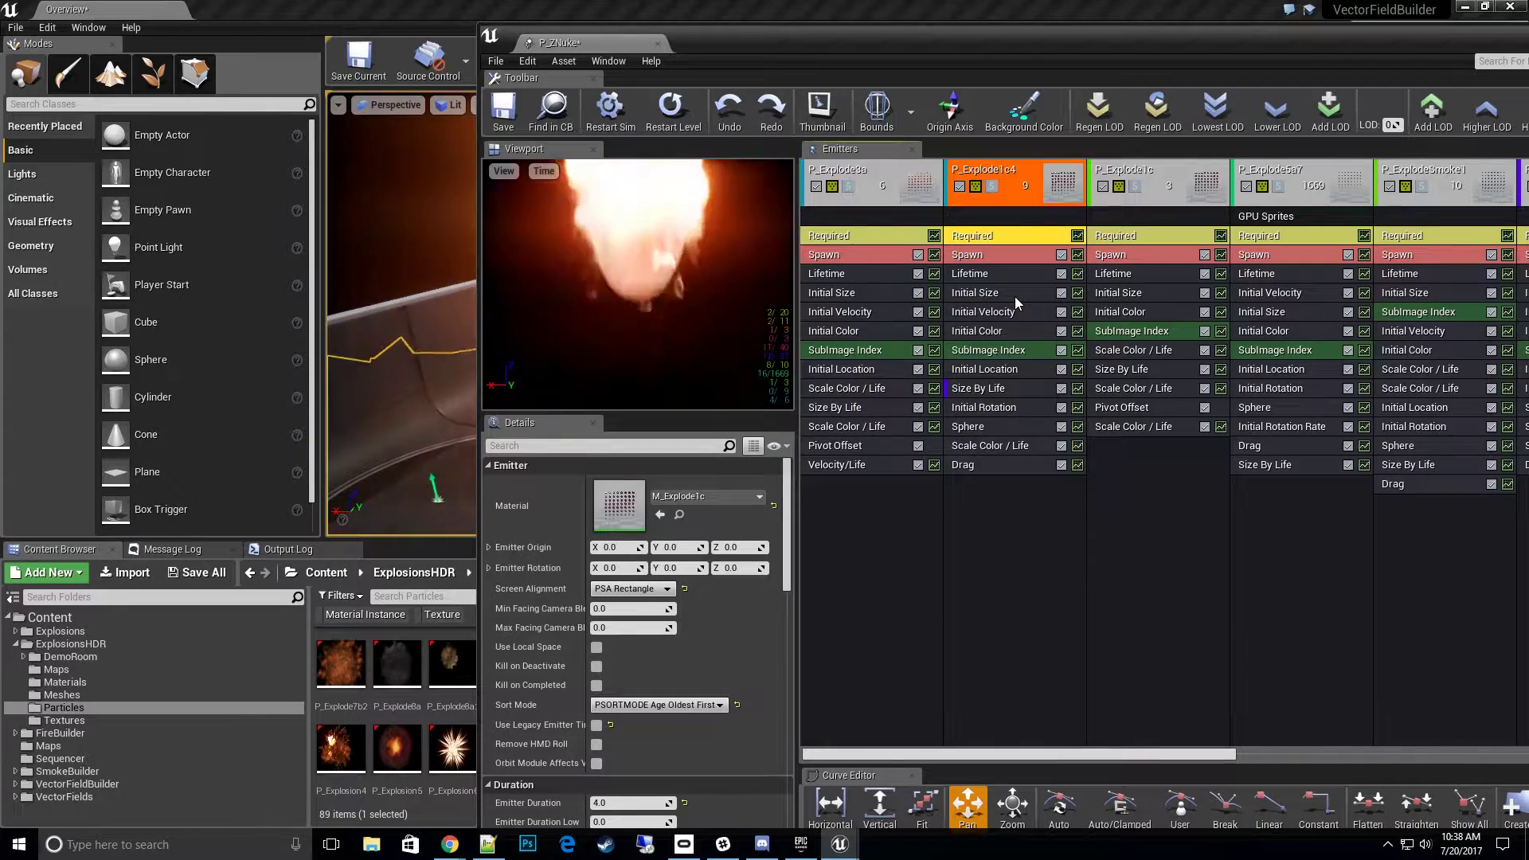
left_click(1004, 314)
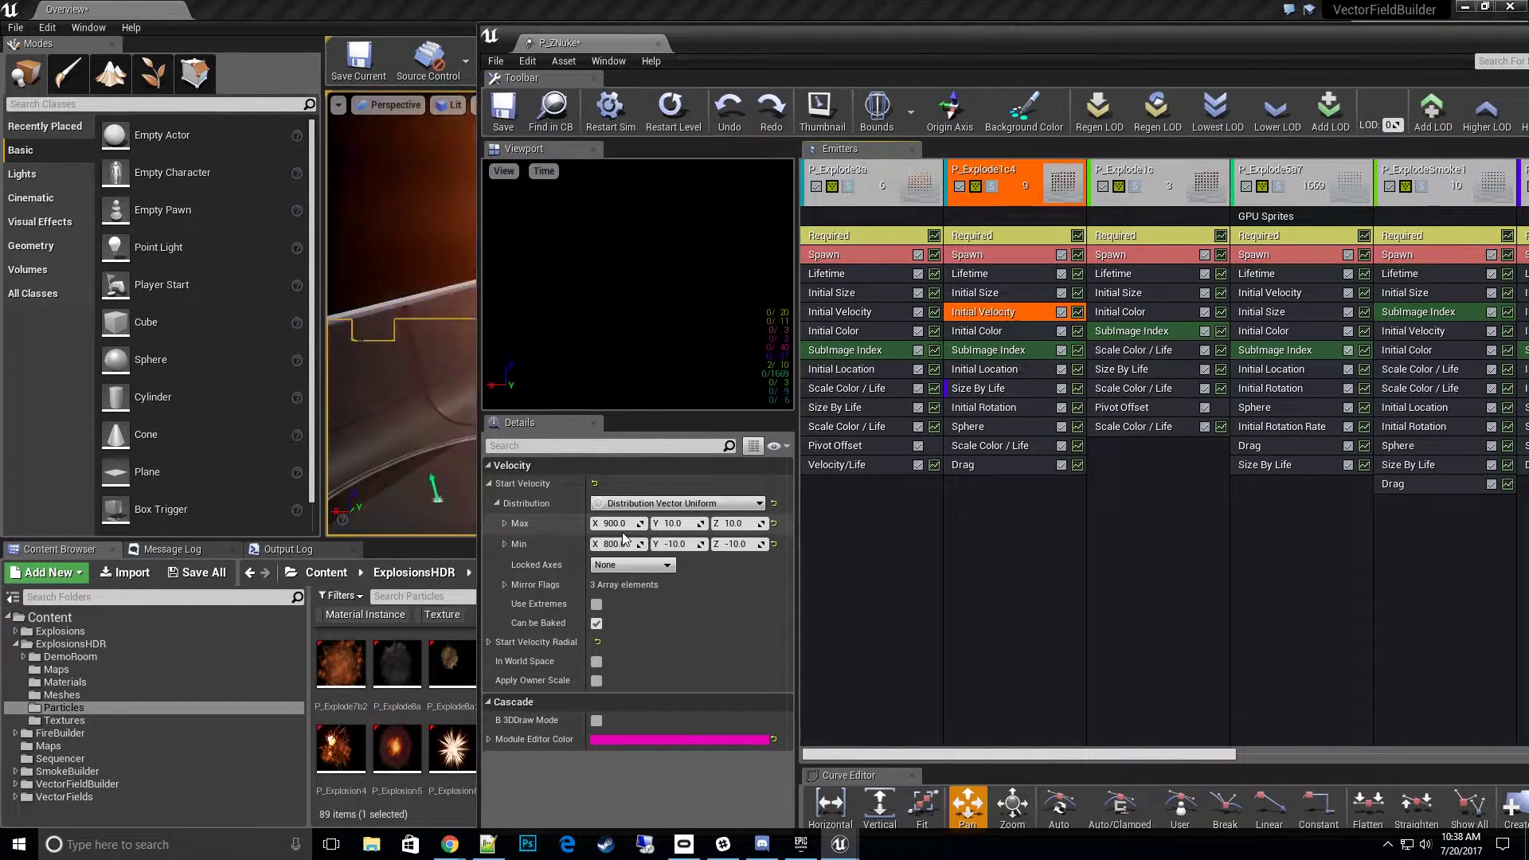
type("1800")
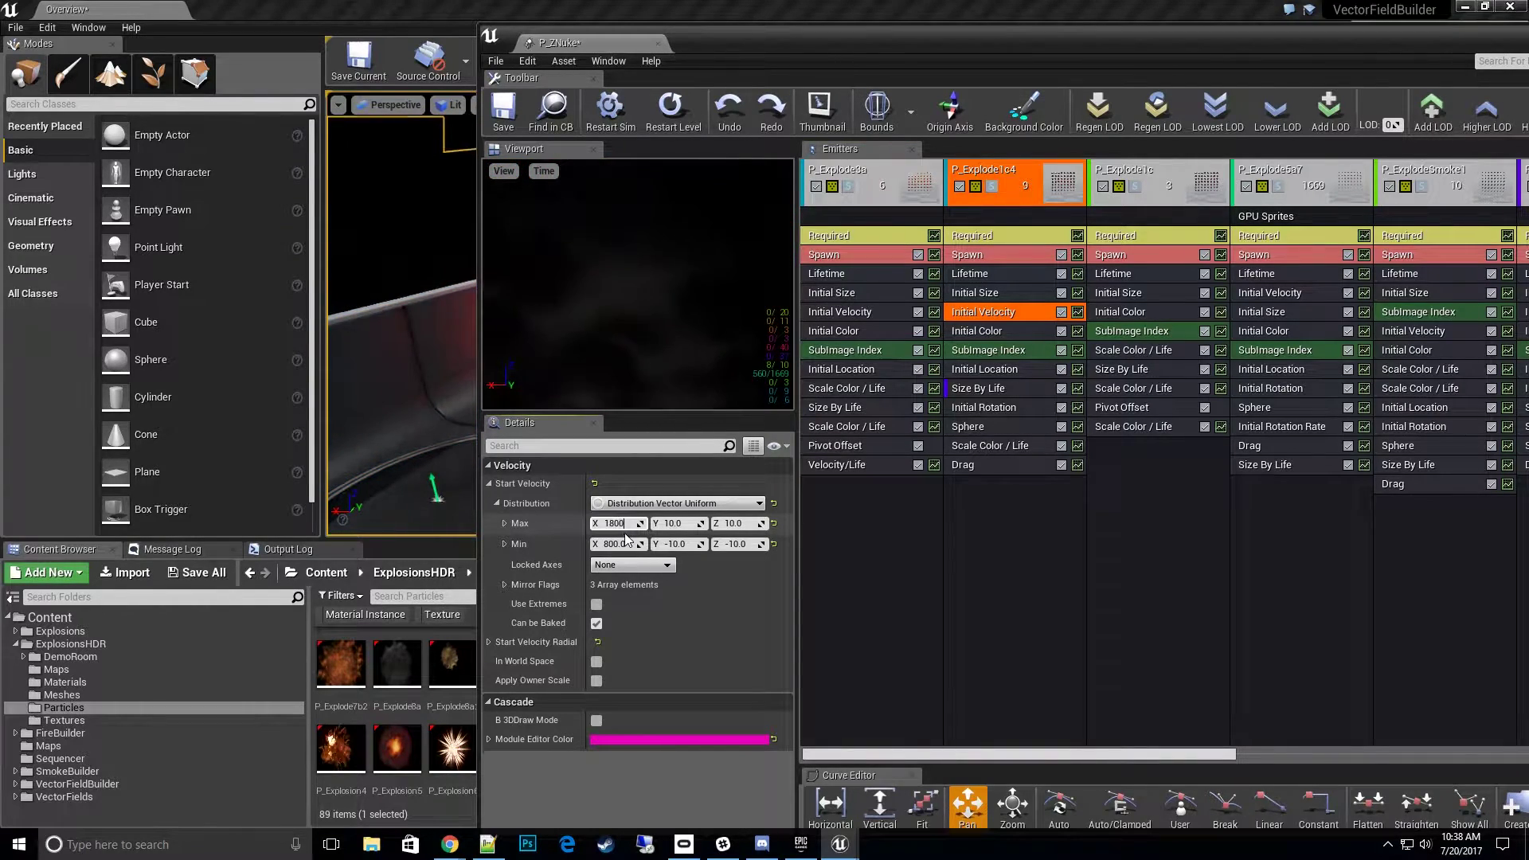
key("Tab")
type("1600")
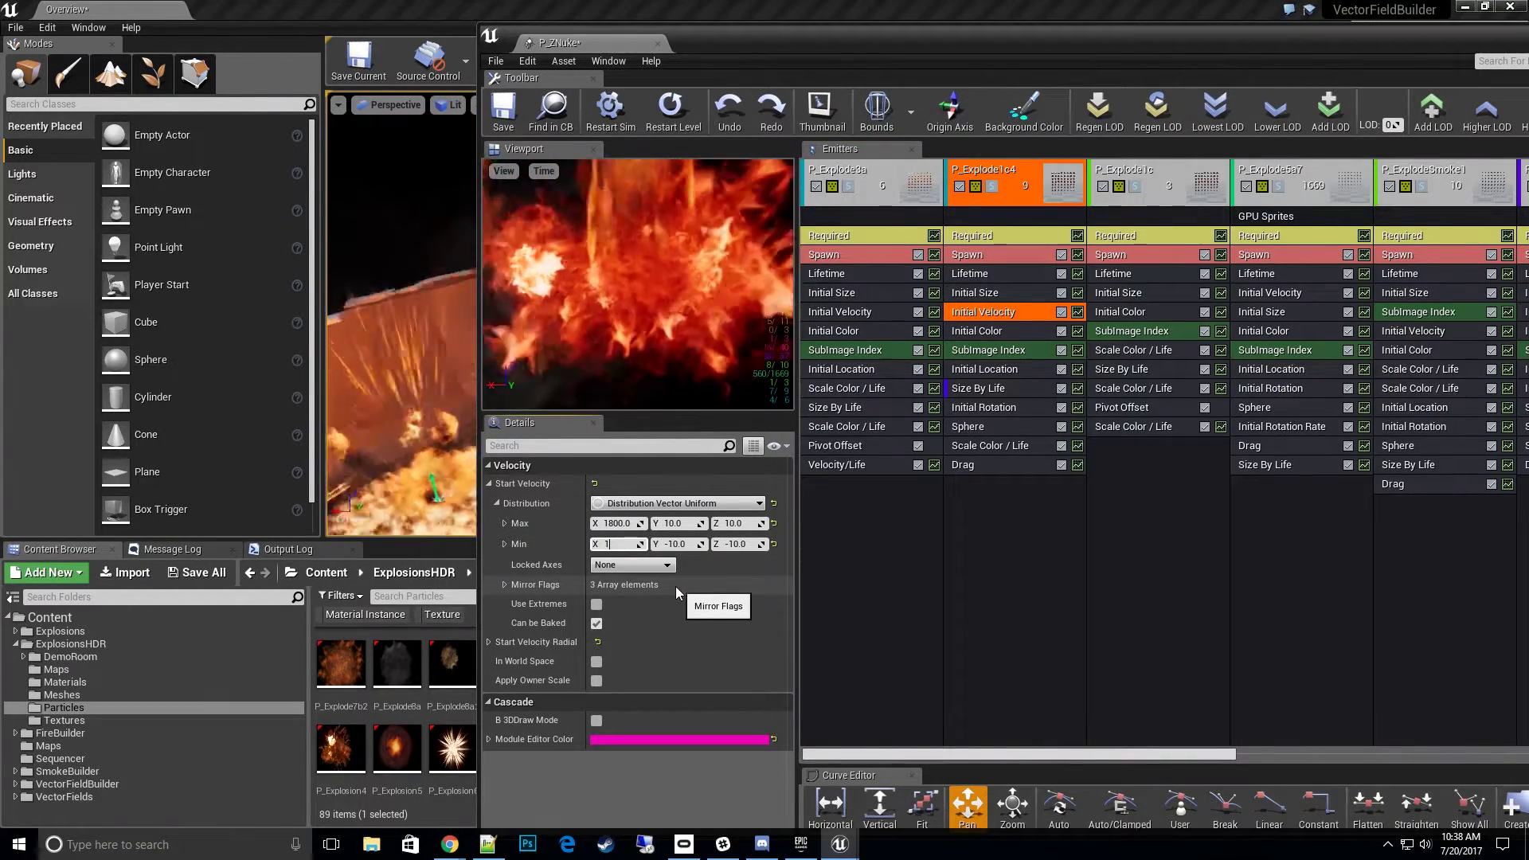
Set the Y and Z start velocities of P_Explode1c4 to a maximum of 20 and a minimum of -20.
left_click(683, 527)
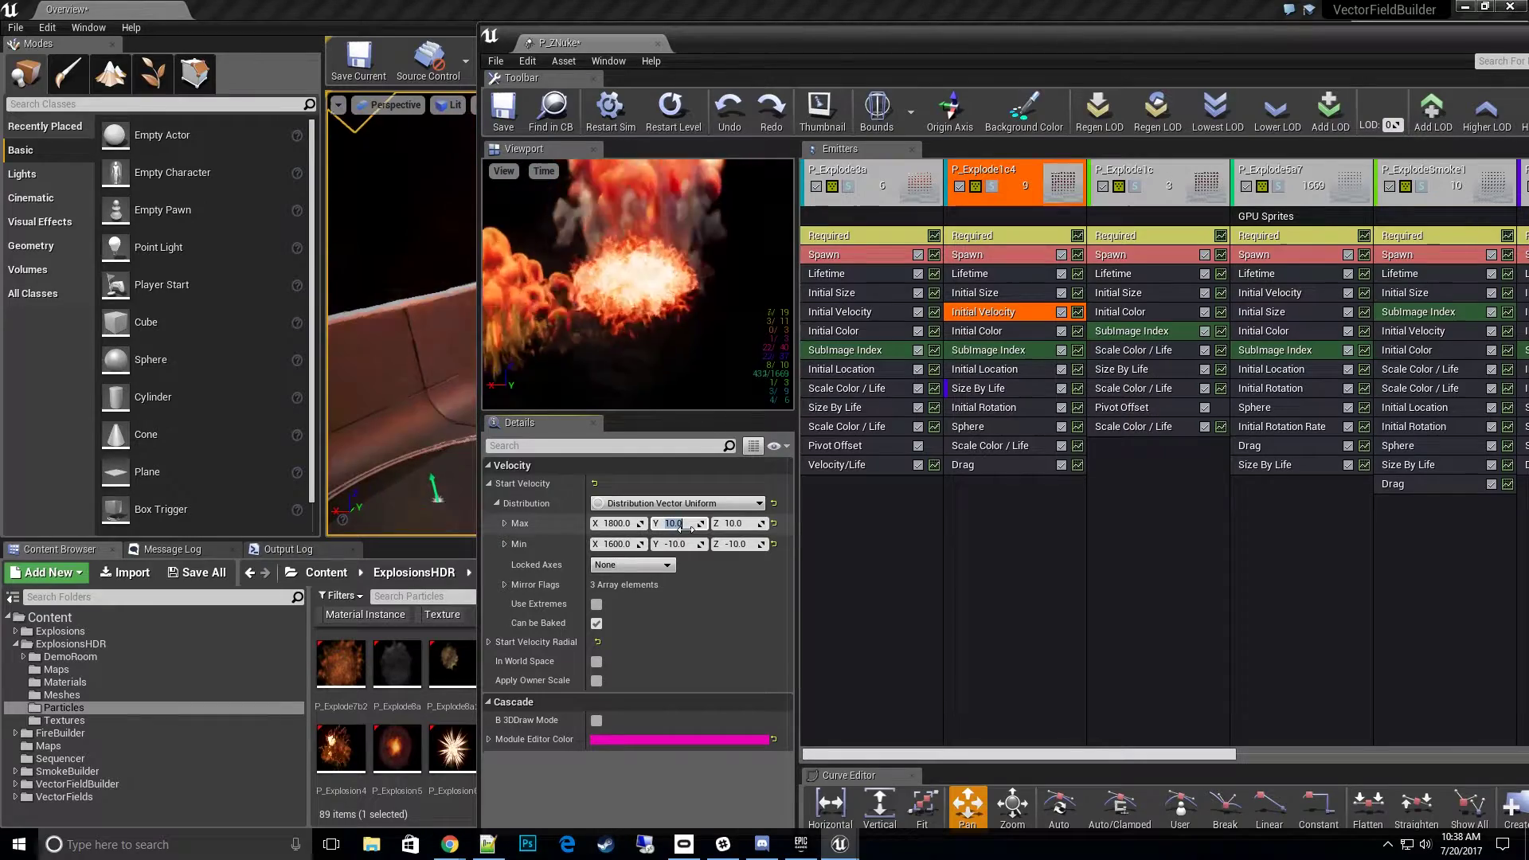
type("20")
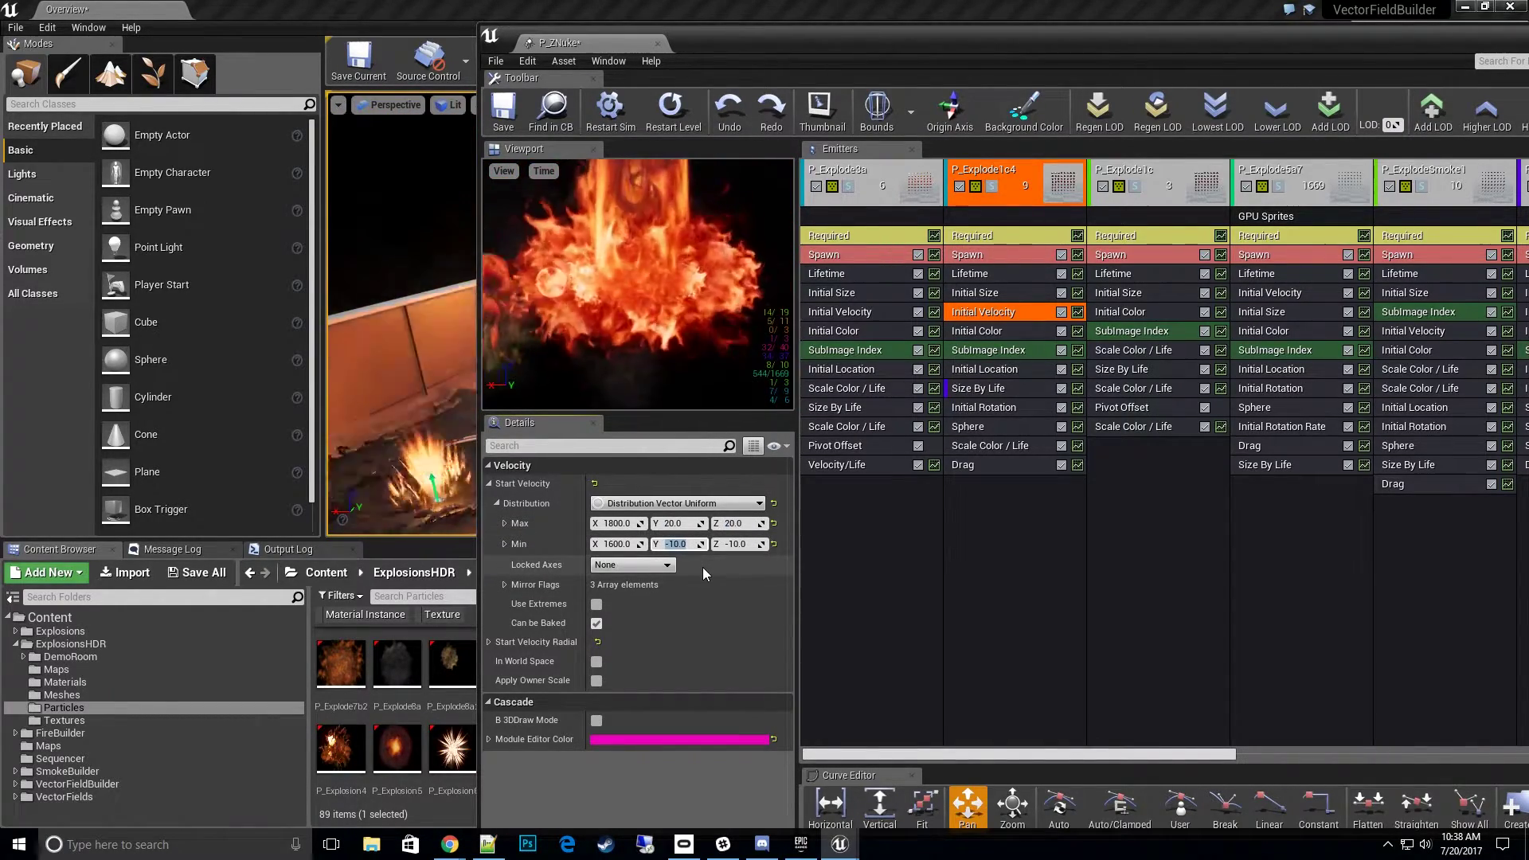
type("-20")
key("Return")
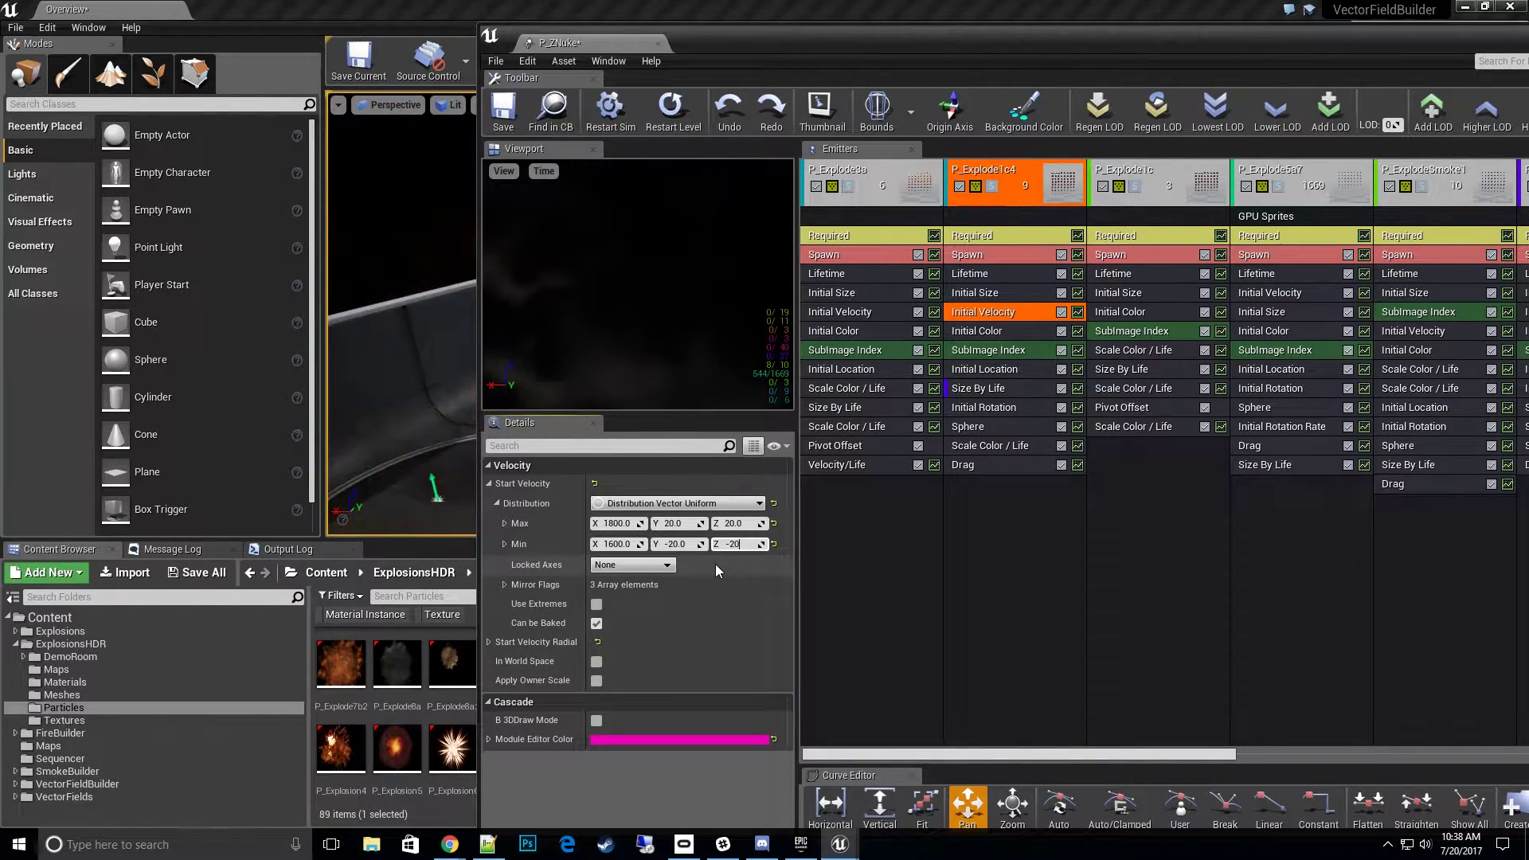
Set the start radius constant in the P_Explode1c4 emitter's Sphere module to 100.
key("Return")
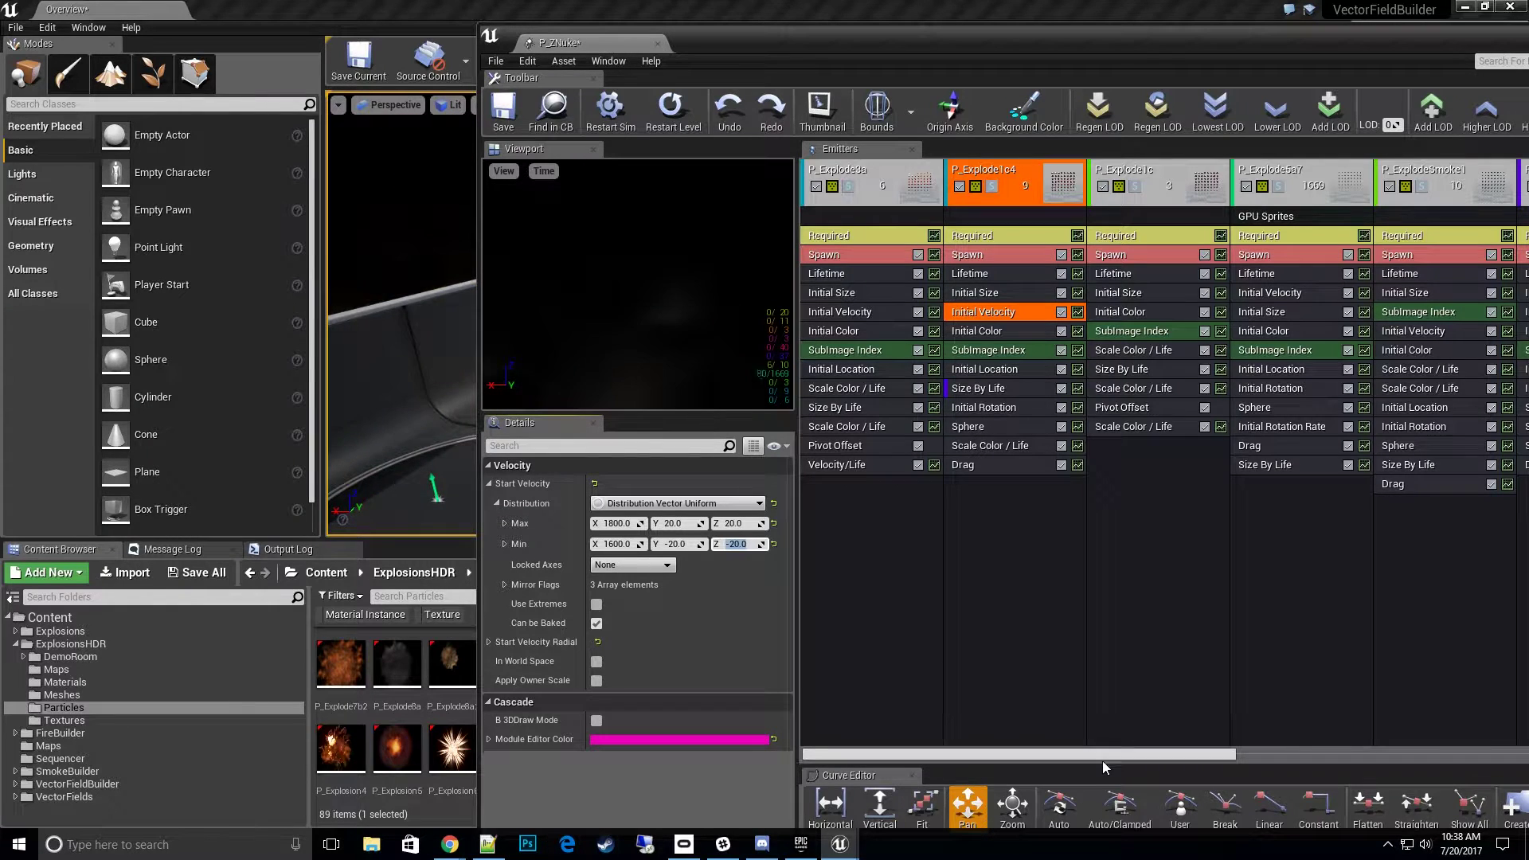
left_click_drag(1103, 759, 1141, 762)
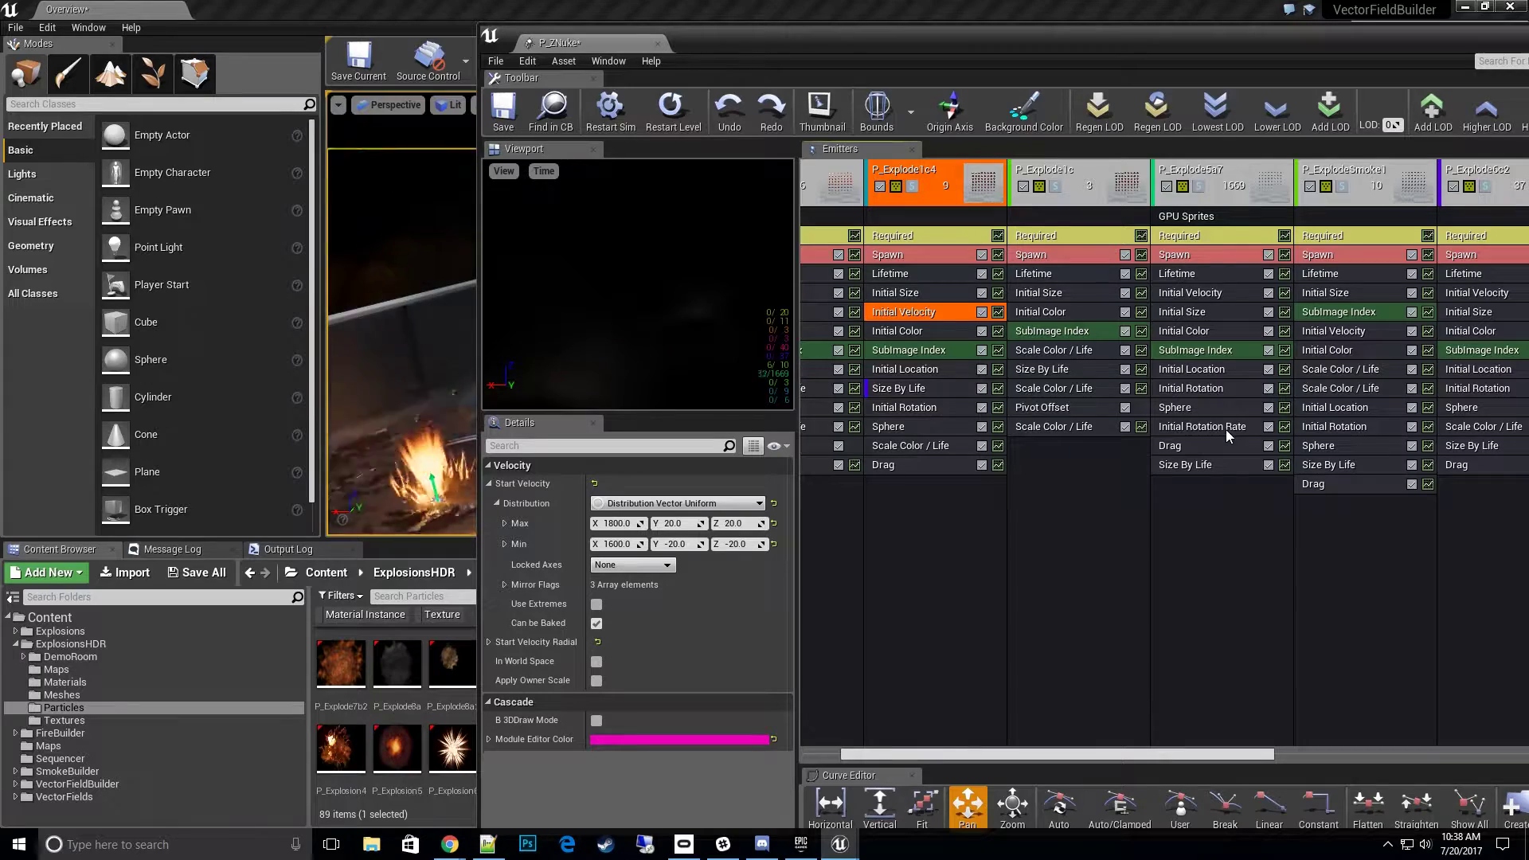
left_click_drag(956, 54, 929, 51)
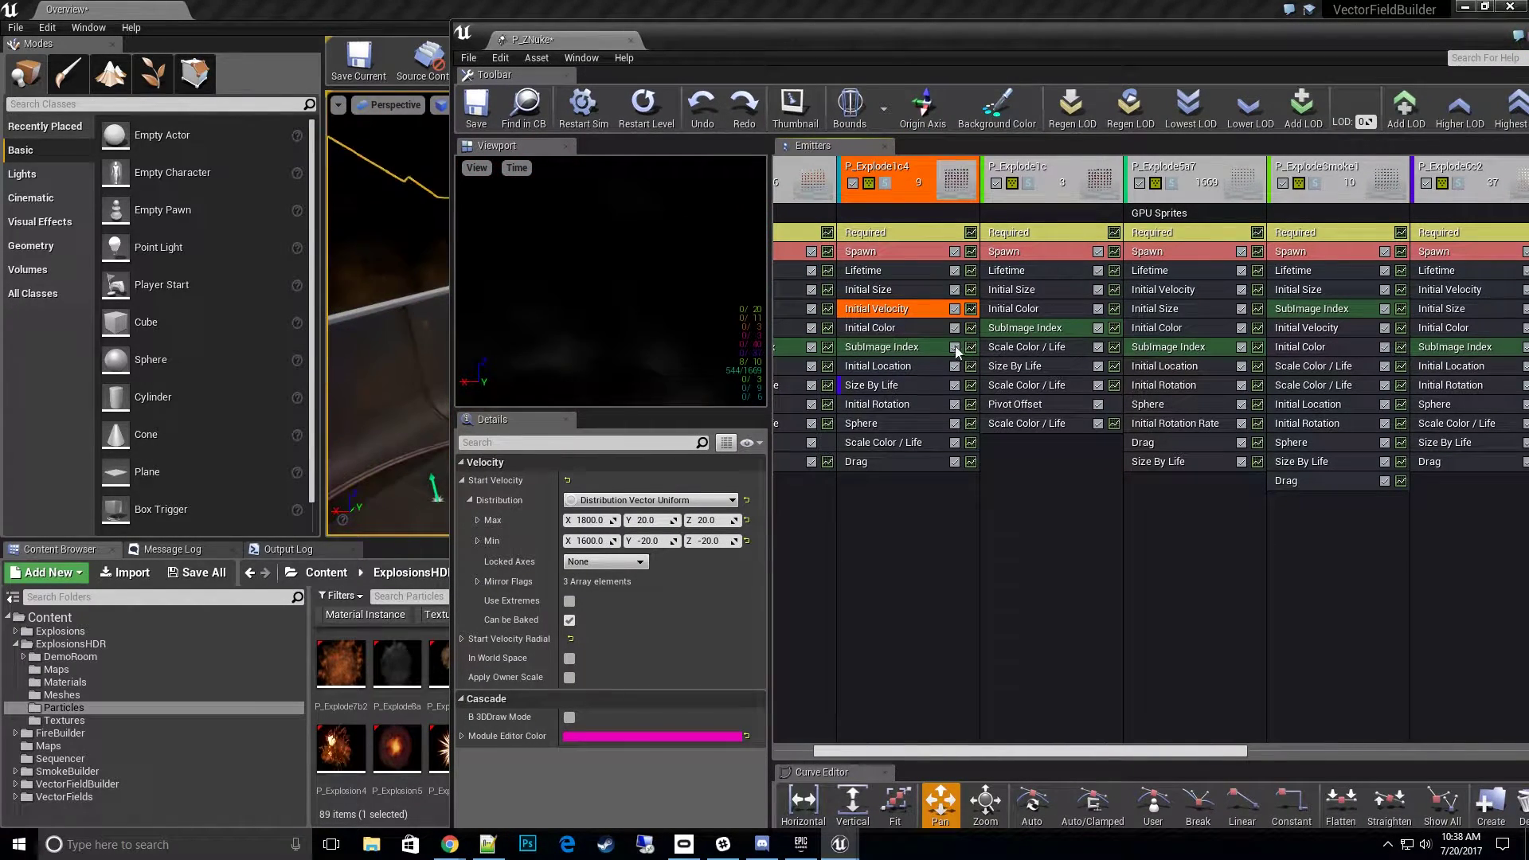
left_click(891, 424)
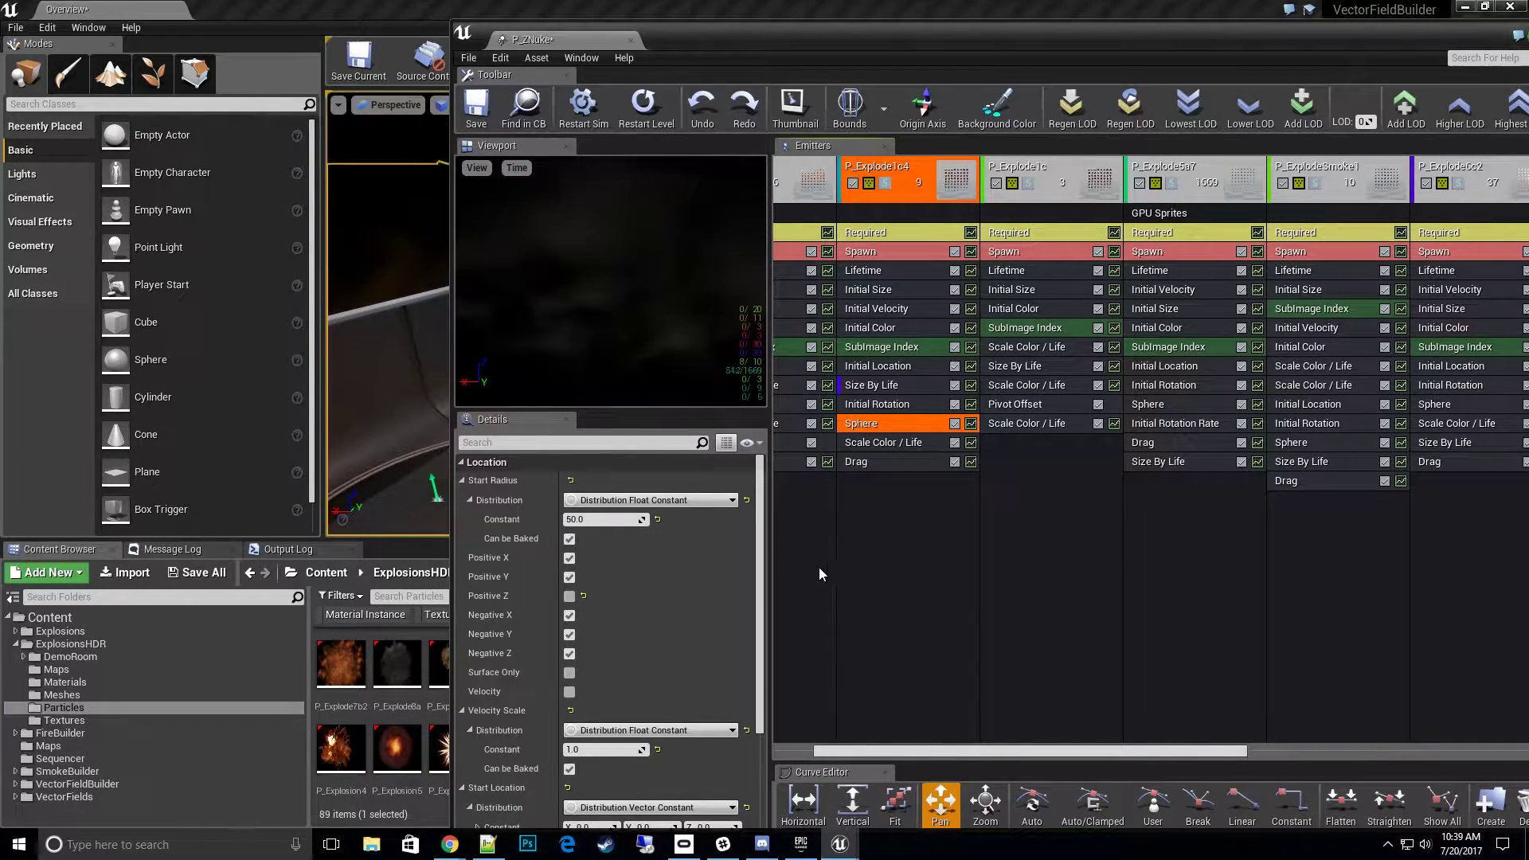
left_click(616, 522)
type("100")
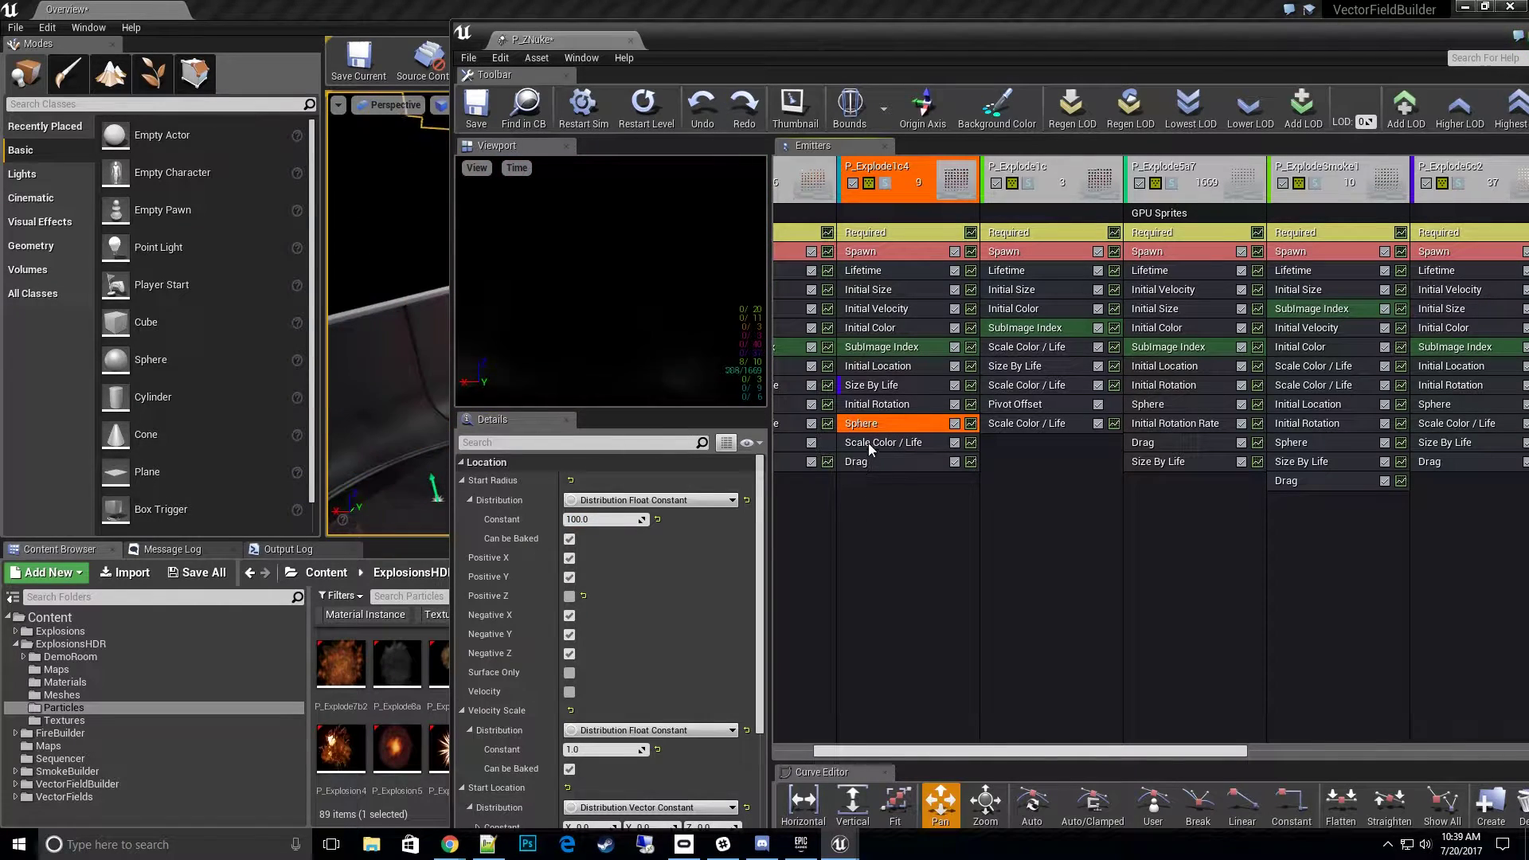
Solo the P_Explode5a7 emitter, examine its effect in the level, and turn its solo off again.
scroll(624, 602, "down", 2)
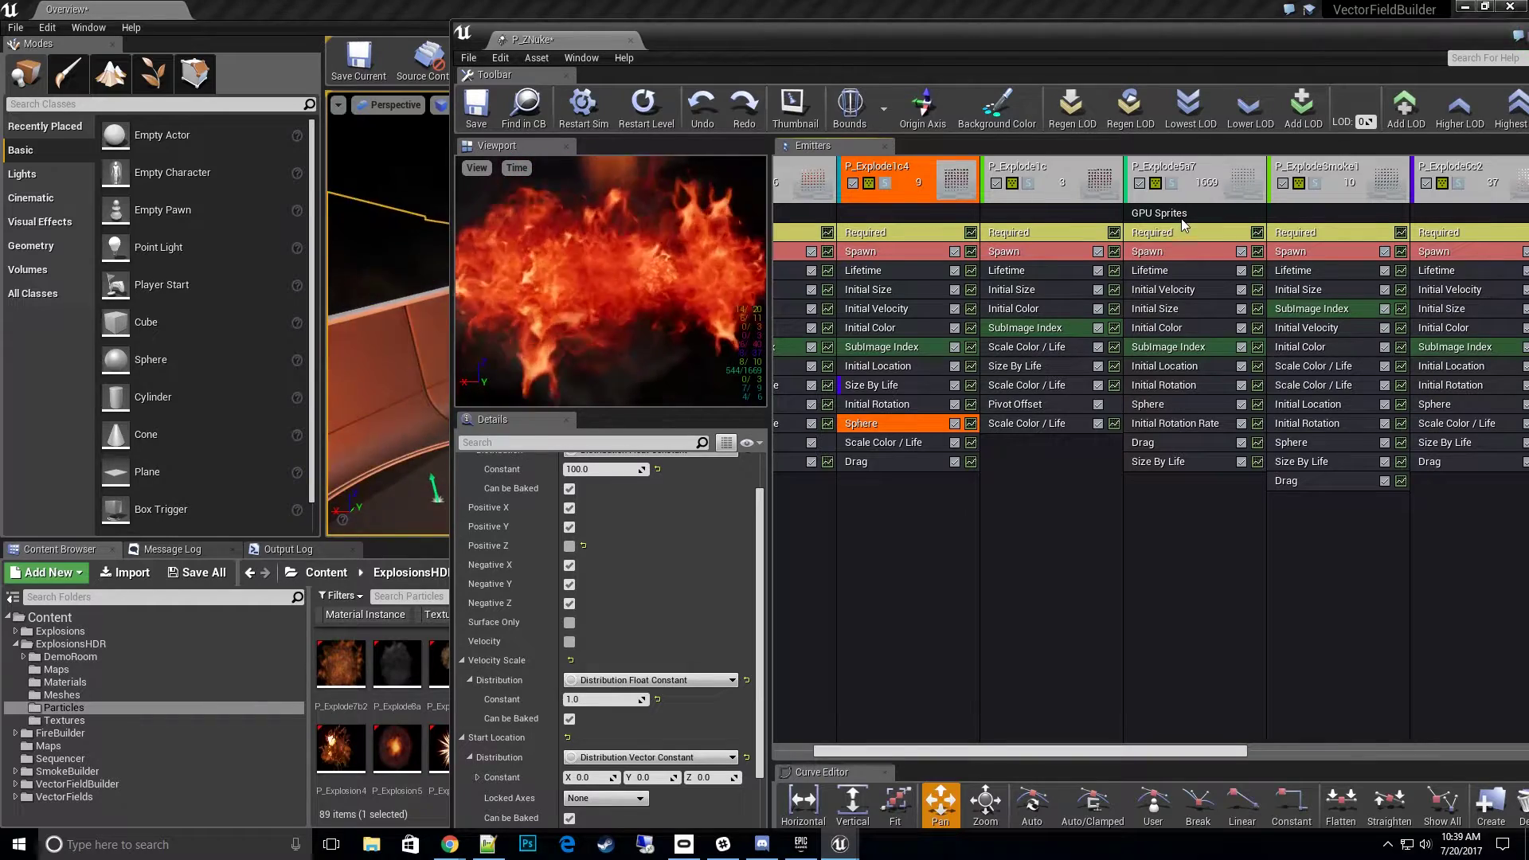
left_click_drag(1188, 754, 1233, 753)
left_click(1066, 112)
left_click_drag(993, 36, 1348, 55)
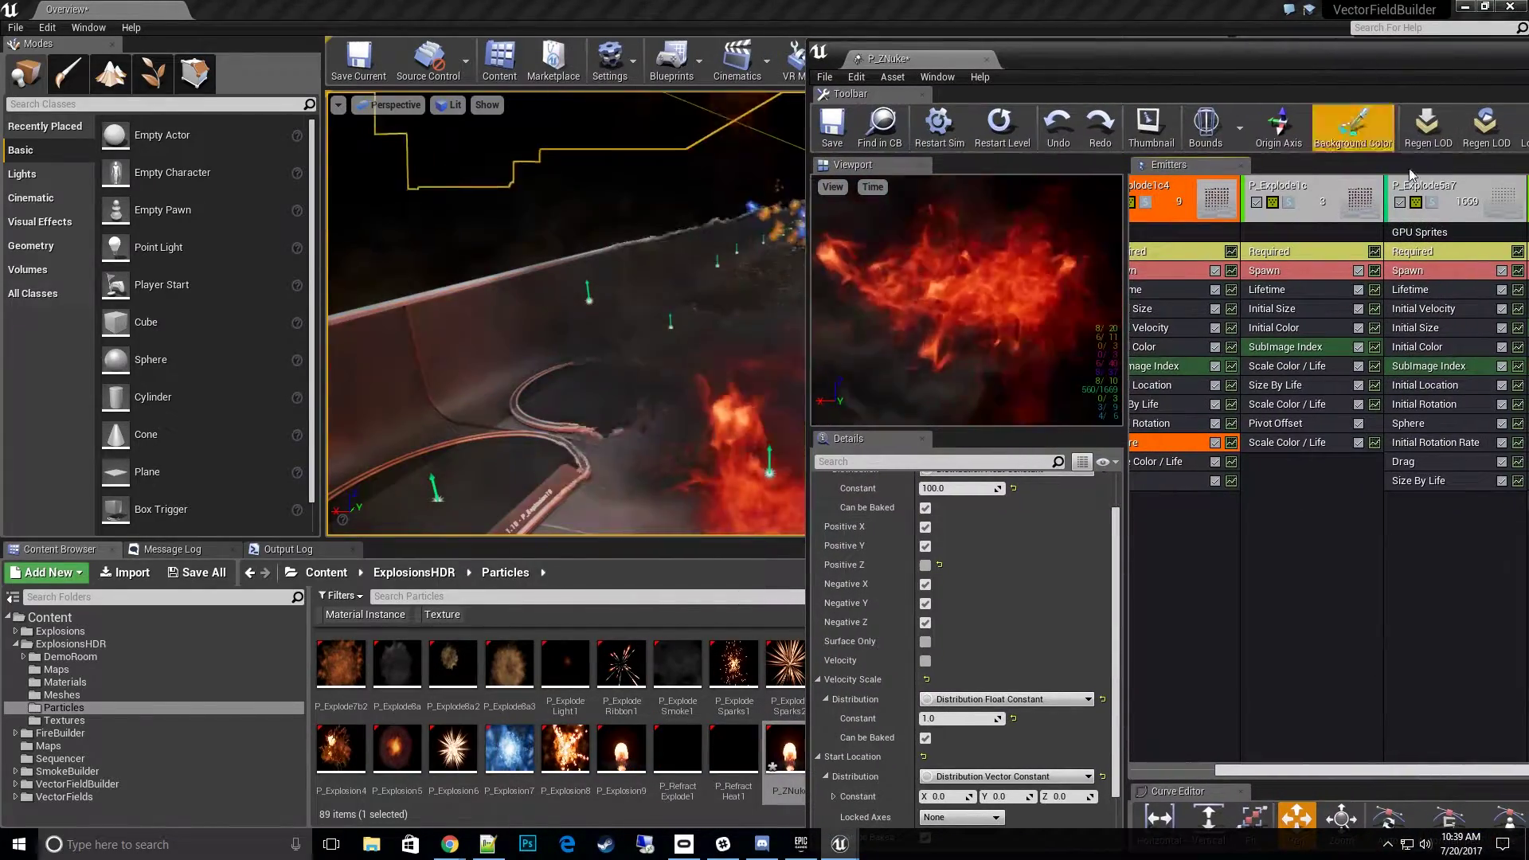
left_click(1436, 201)
left_click_drag(1224, 49, 1528, 67)
left_click_drag(1111, 16, 1528, 143)
right_click_drag(956, 319, 976, 390)
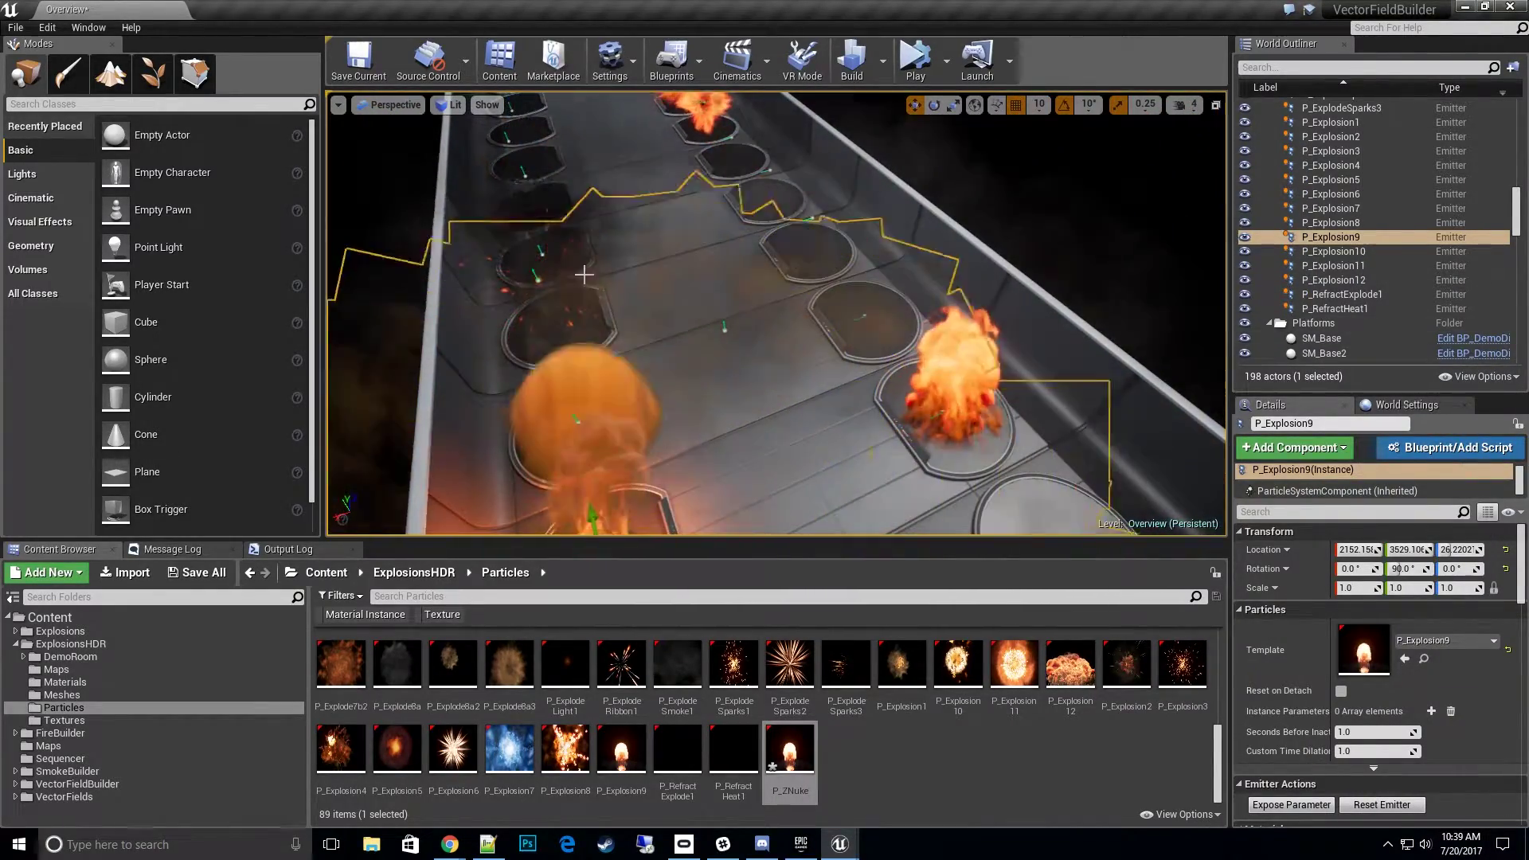
left_click_drag(1528, 80, 1029, 89)
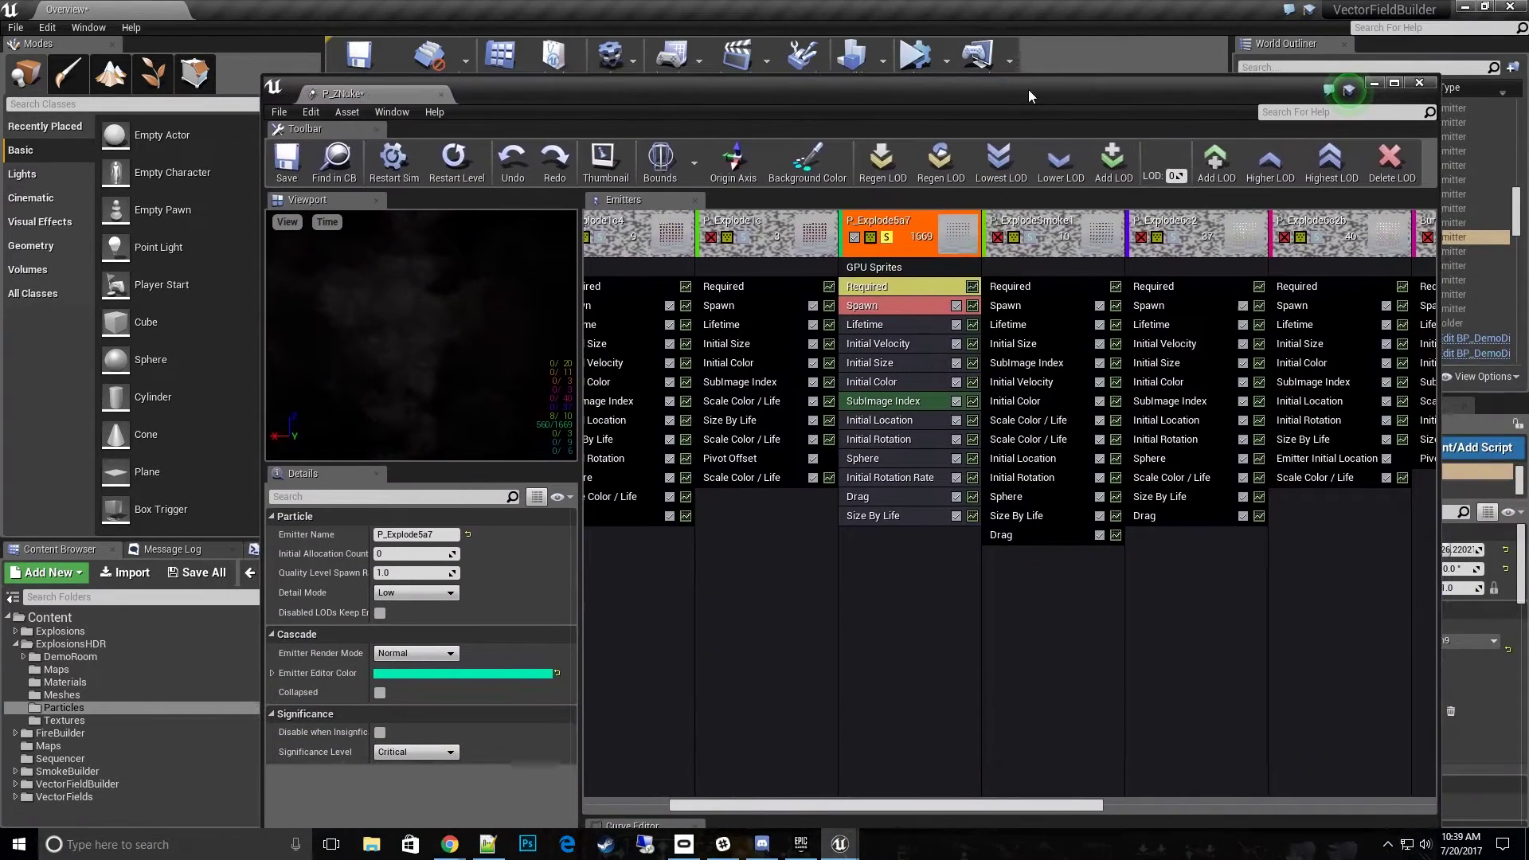
left_click(886, 237)
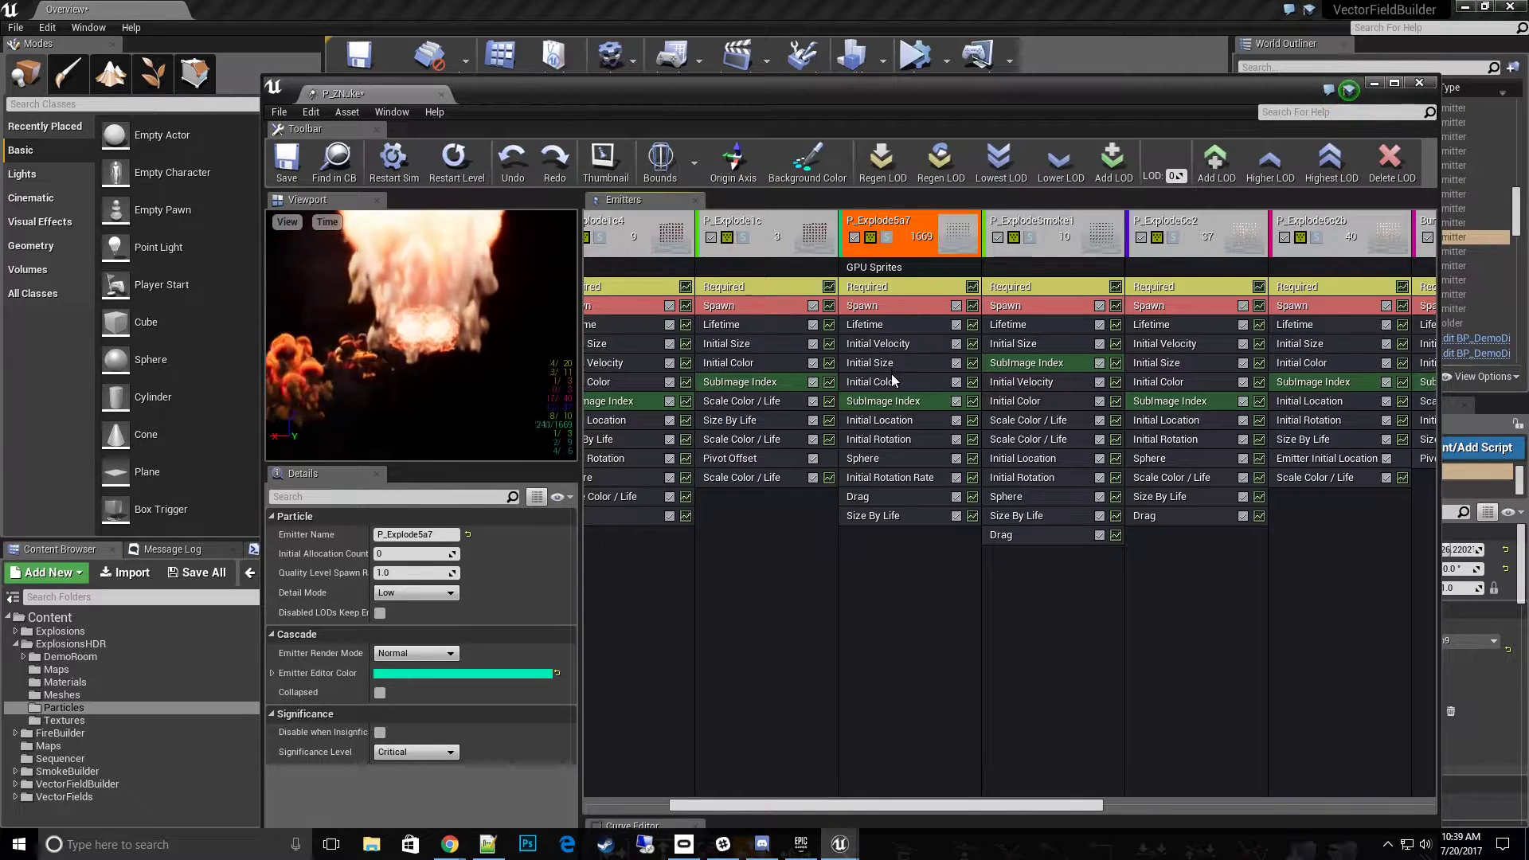
Set the Out Val of the second start radius curve point in P_Explode5a7's Sphere module to 2000.
left_click(886, 458)
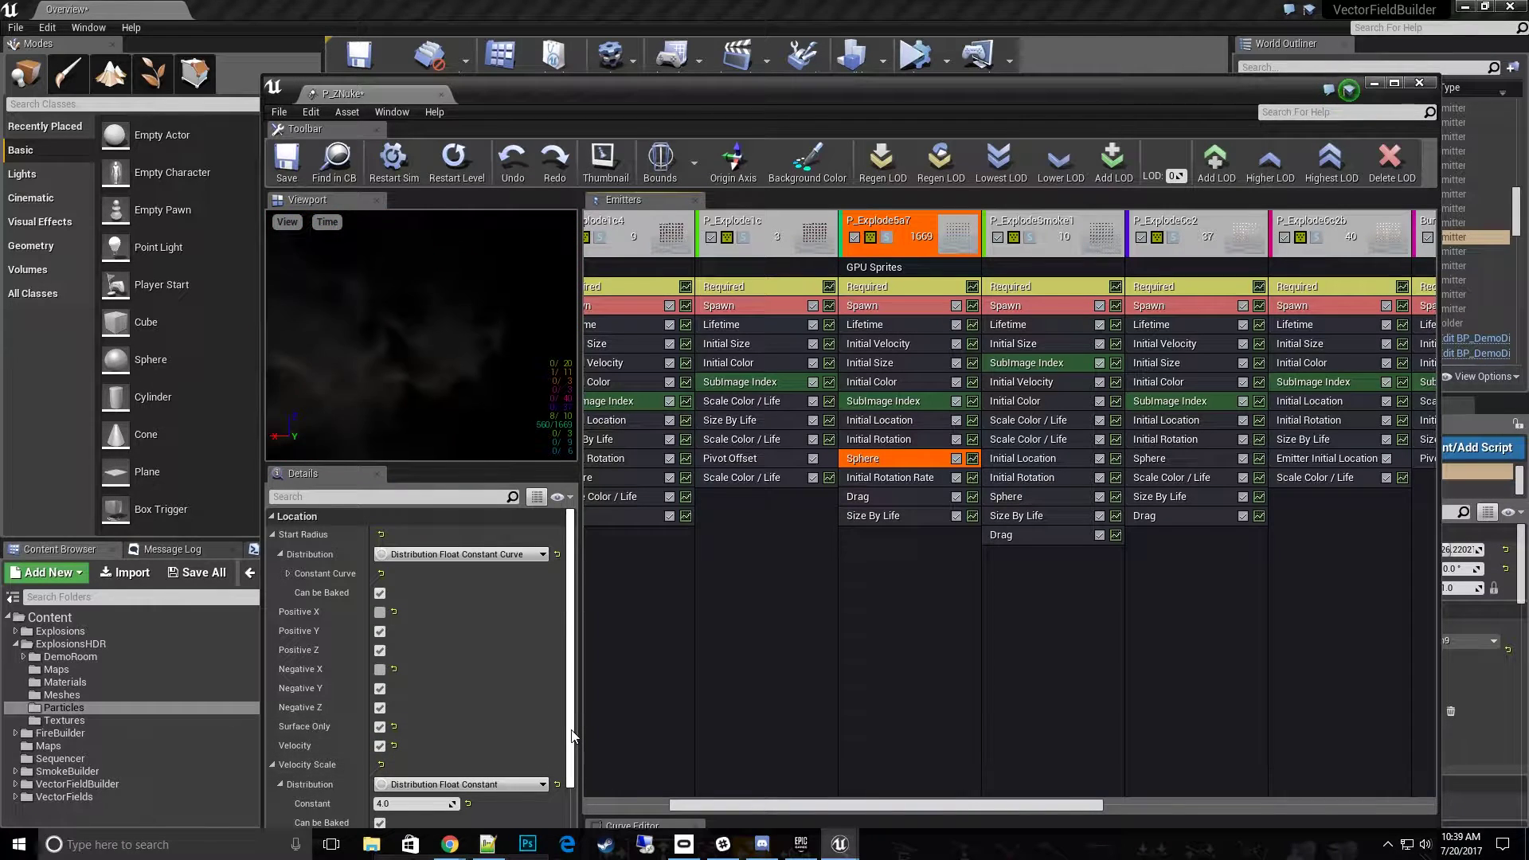
left_click(288, 573)
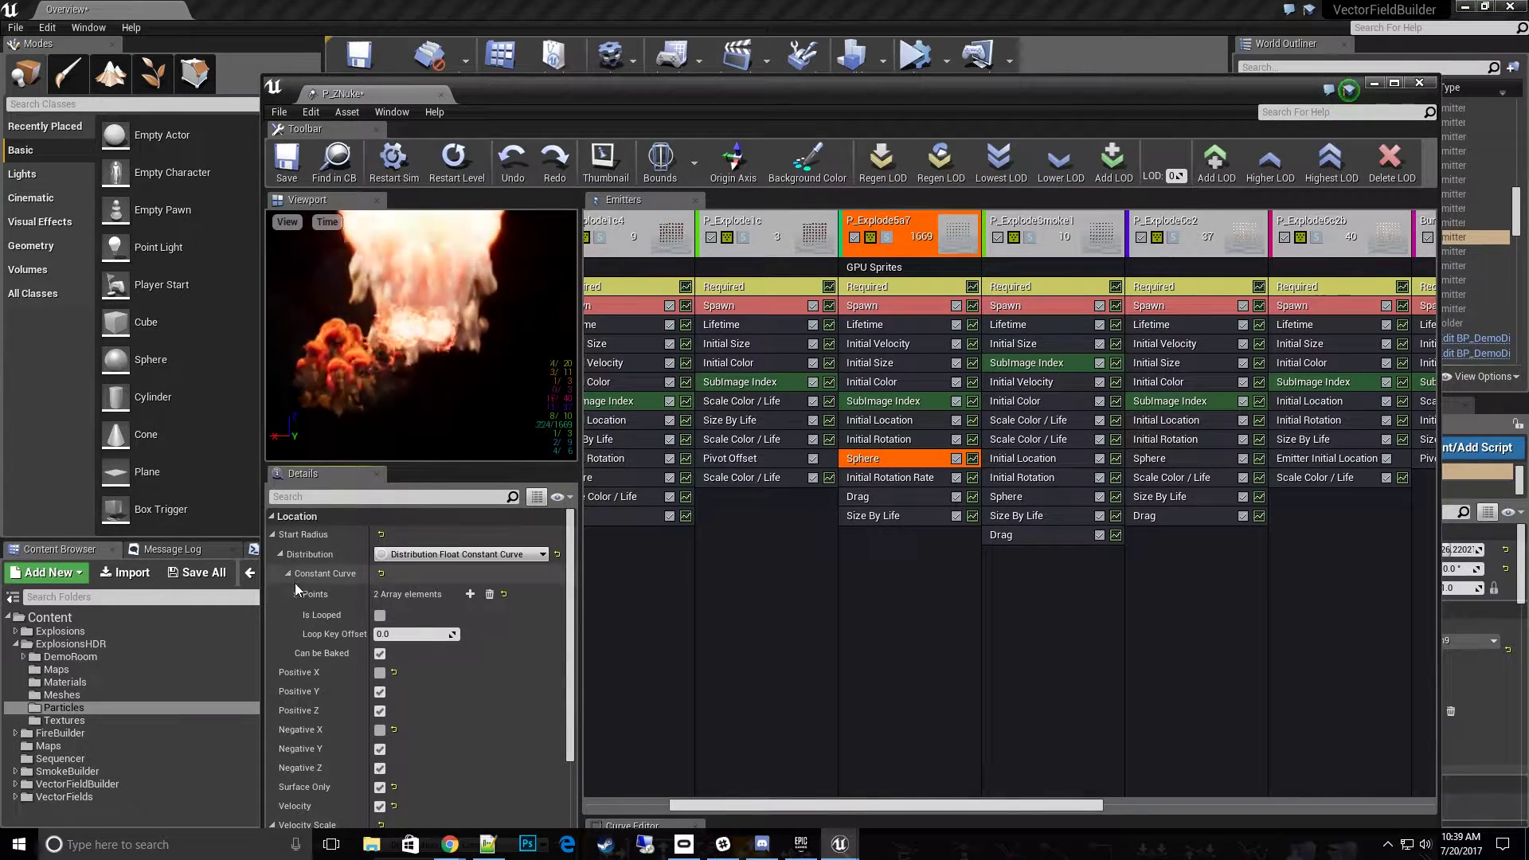
left_click(295, 595)
left_click(303, 615)
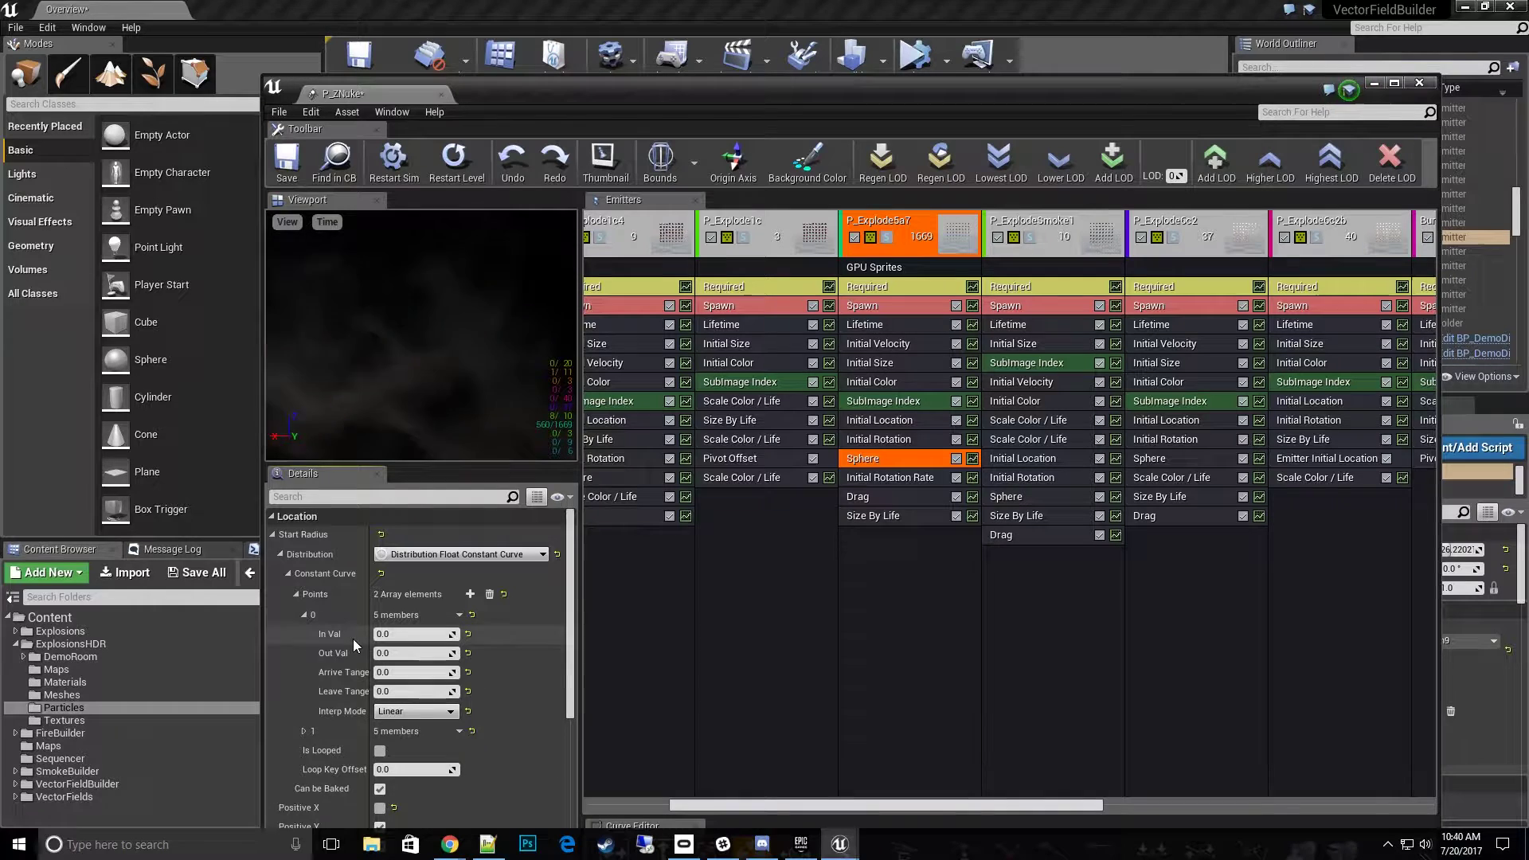
left_click(303, 731)
scroll(359, 701, "down", 3)
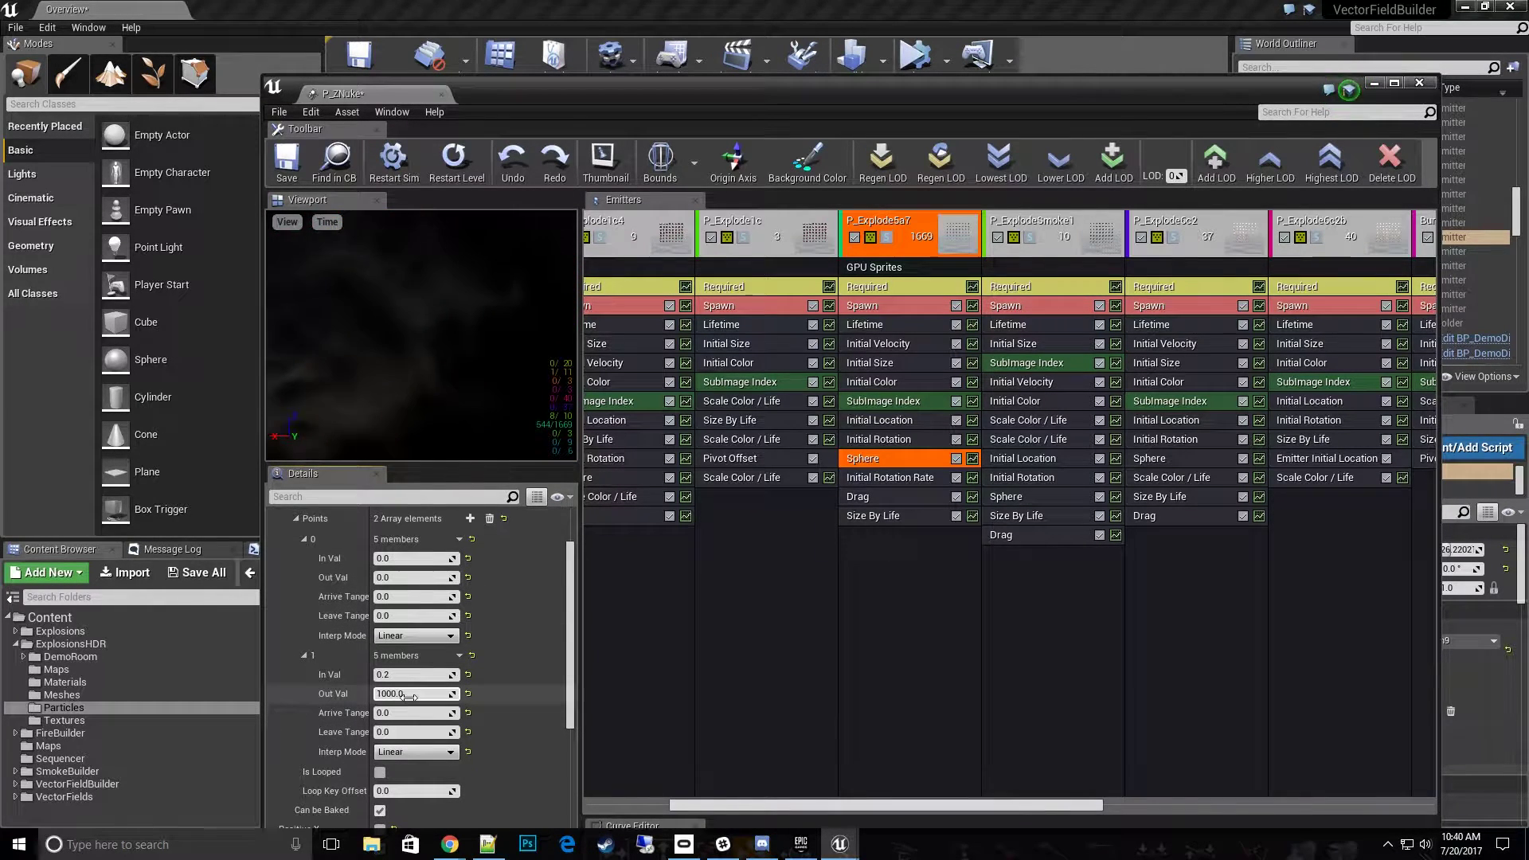
left_click(451, 694)
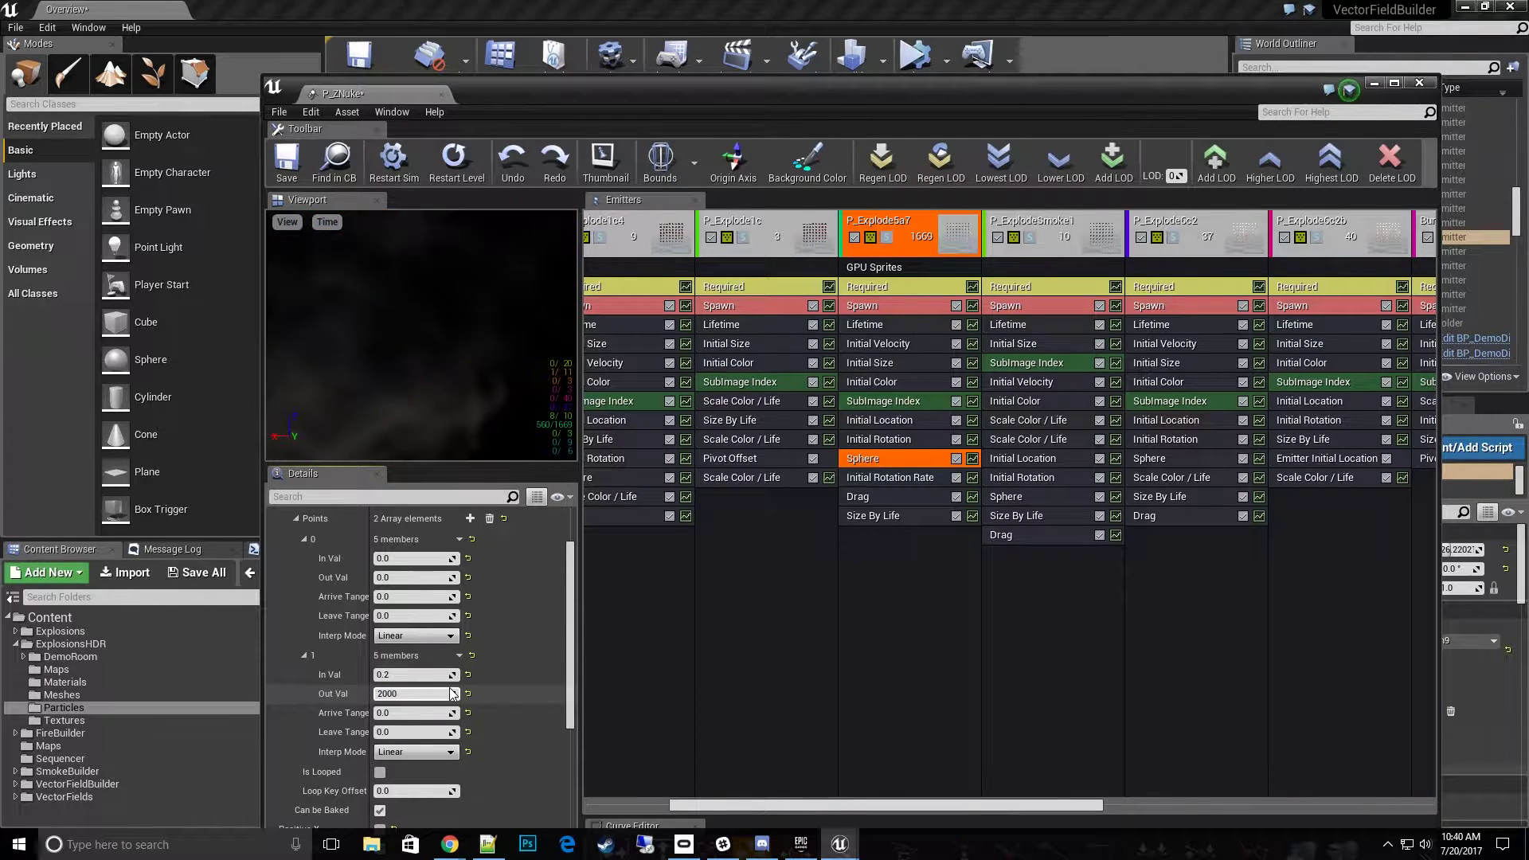
key("Return")
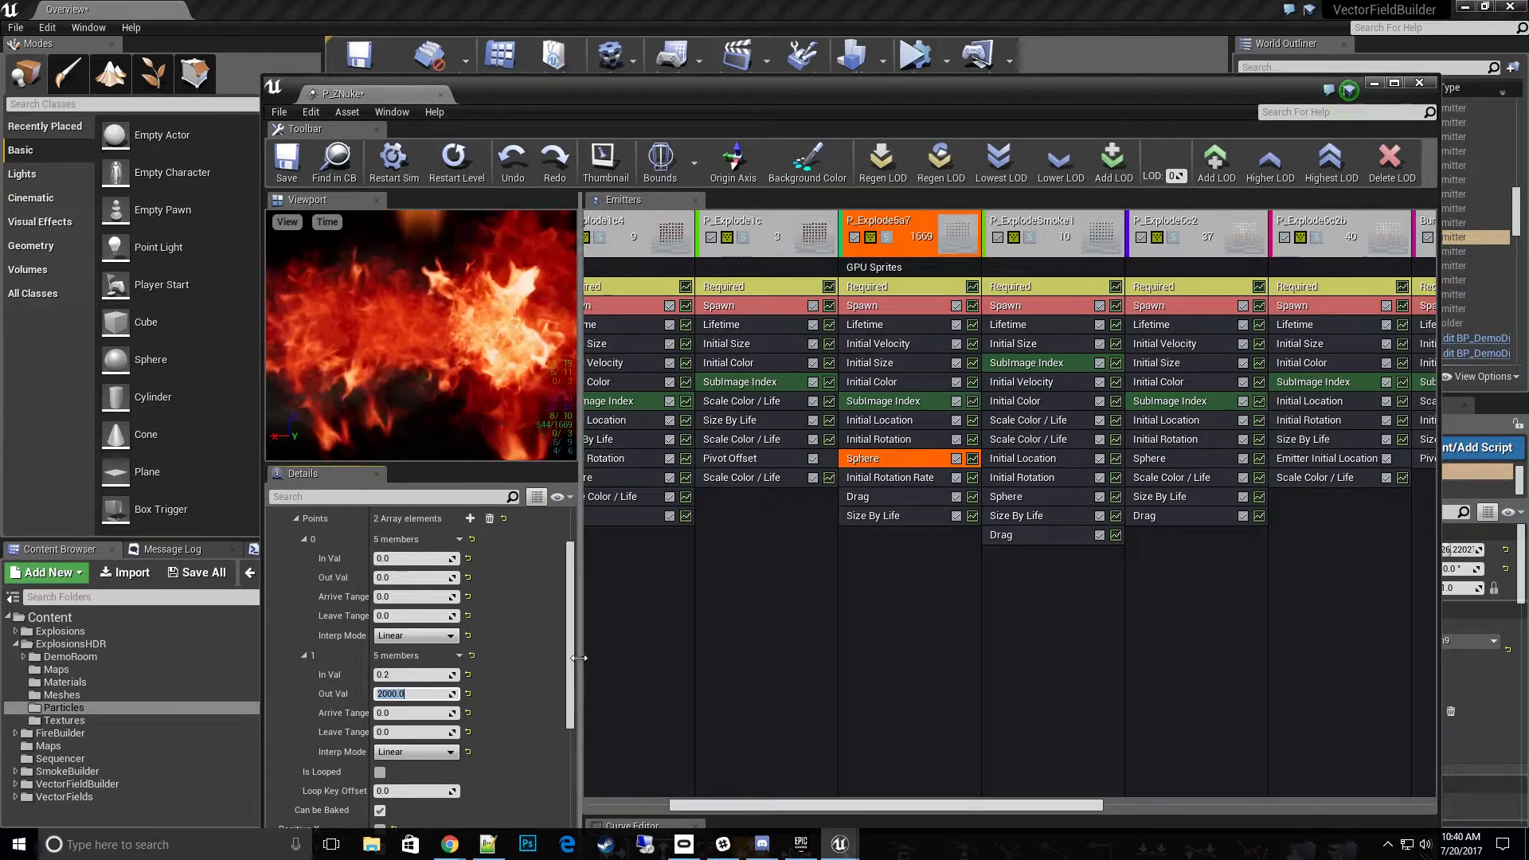
scroll(357, 587, "up", 3)
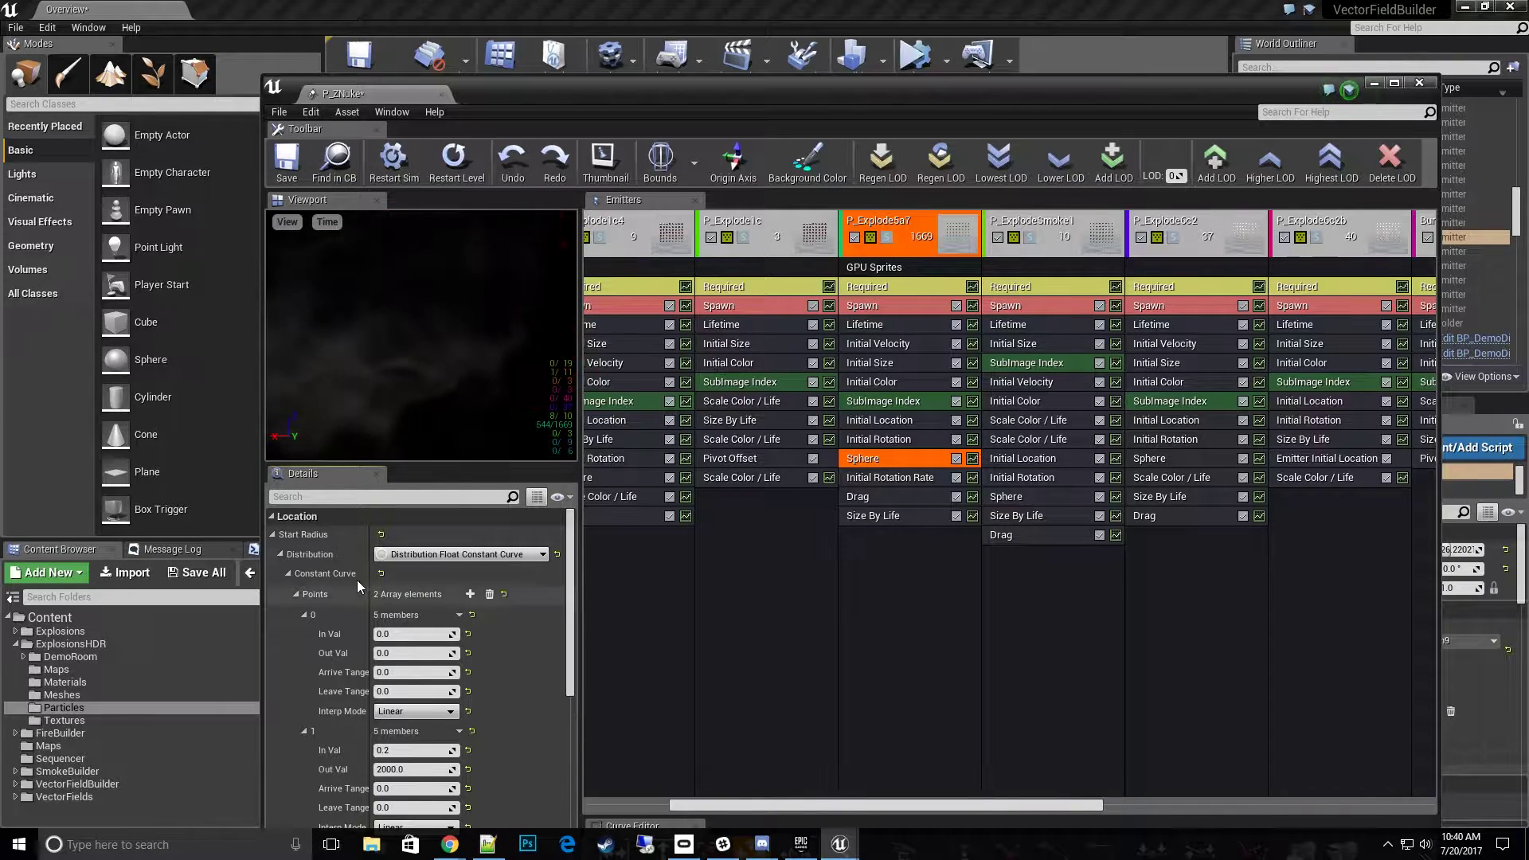
left_click(289, 574)
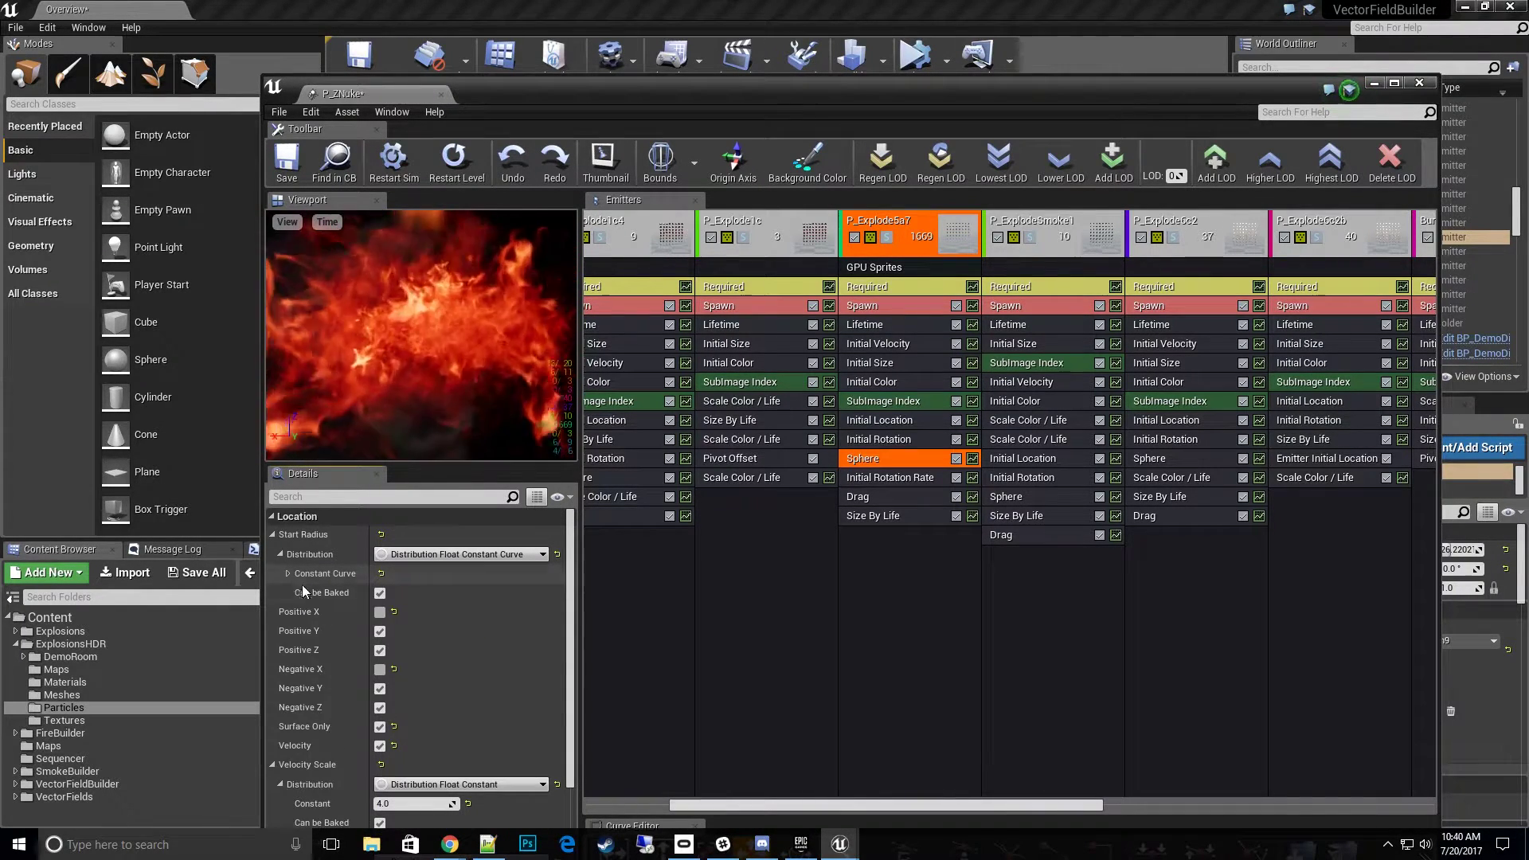
Set the velocity scale constant in P_Explode5a7's Sphere module to 6.
scroll(404, 719, "down", 3)
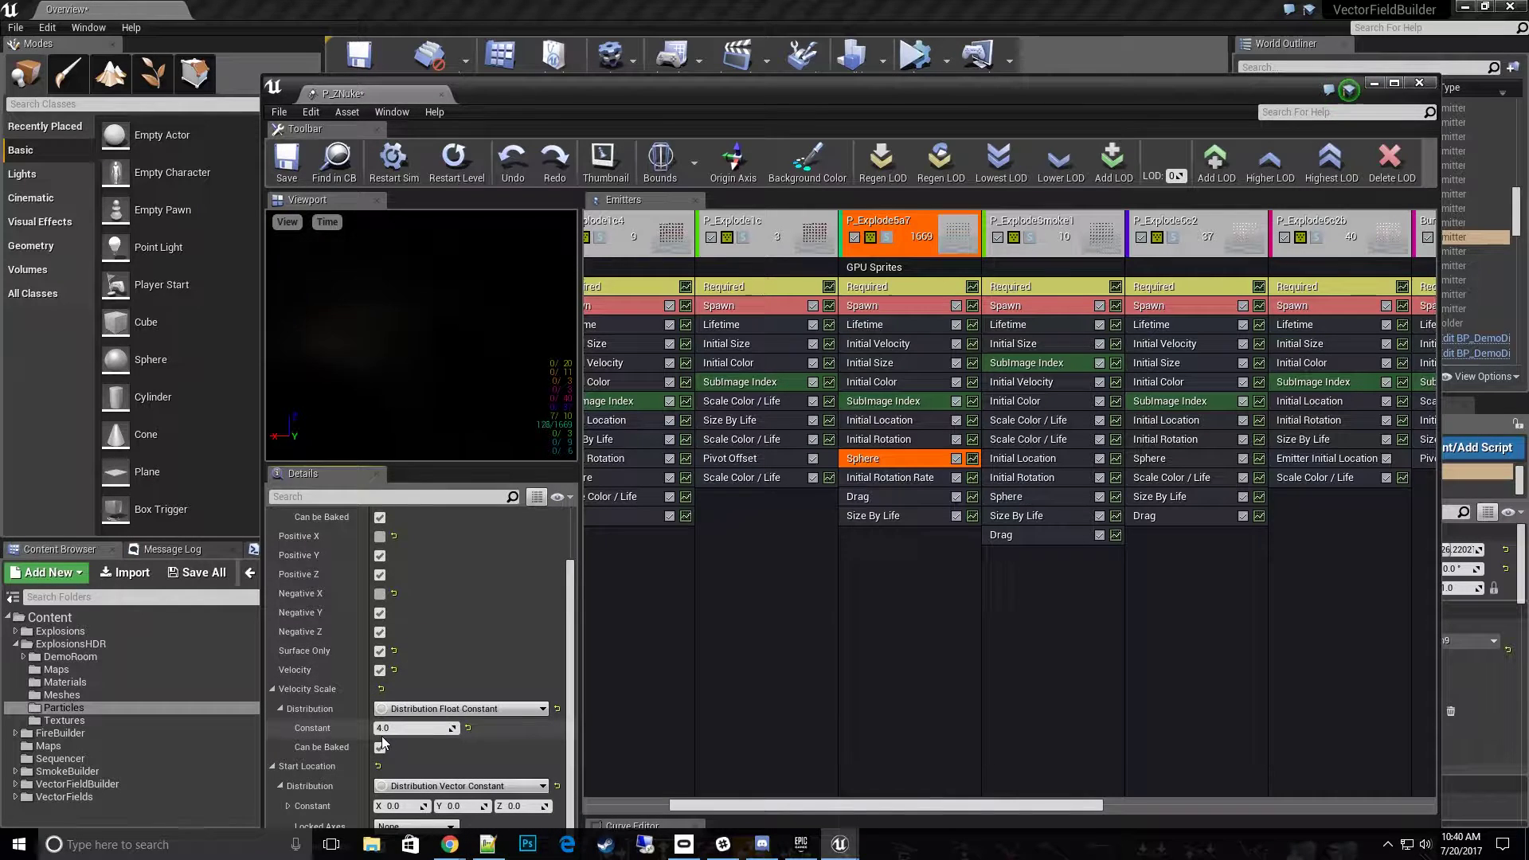
left_click(391, 729)
type("6")
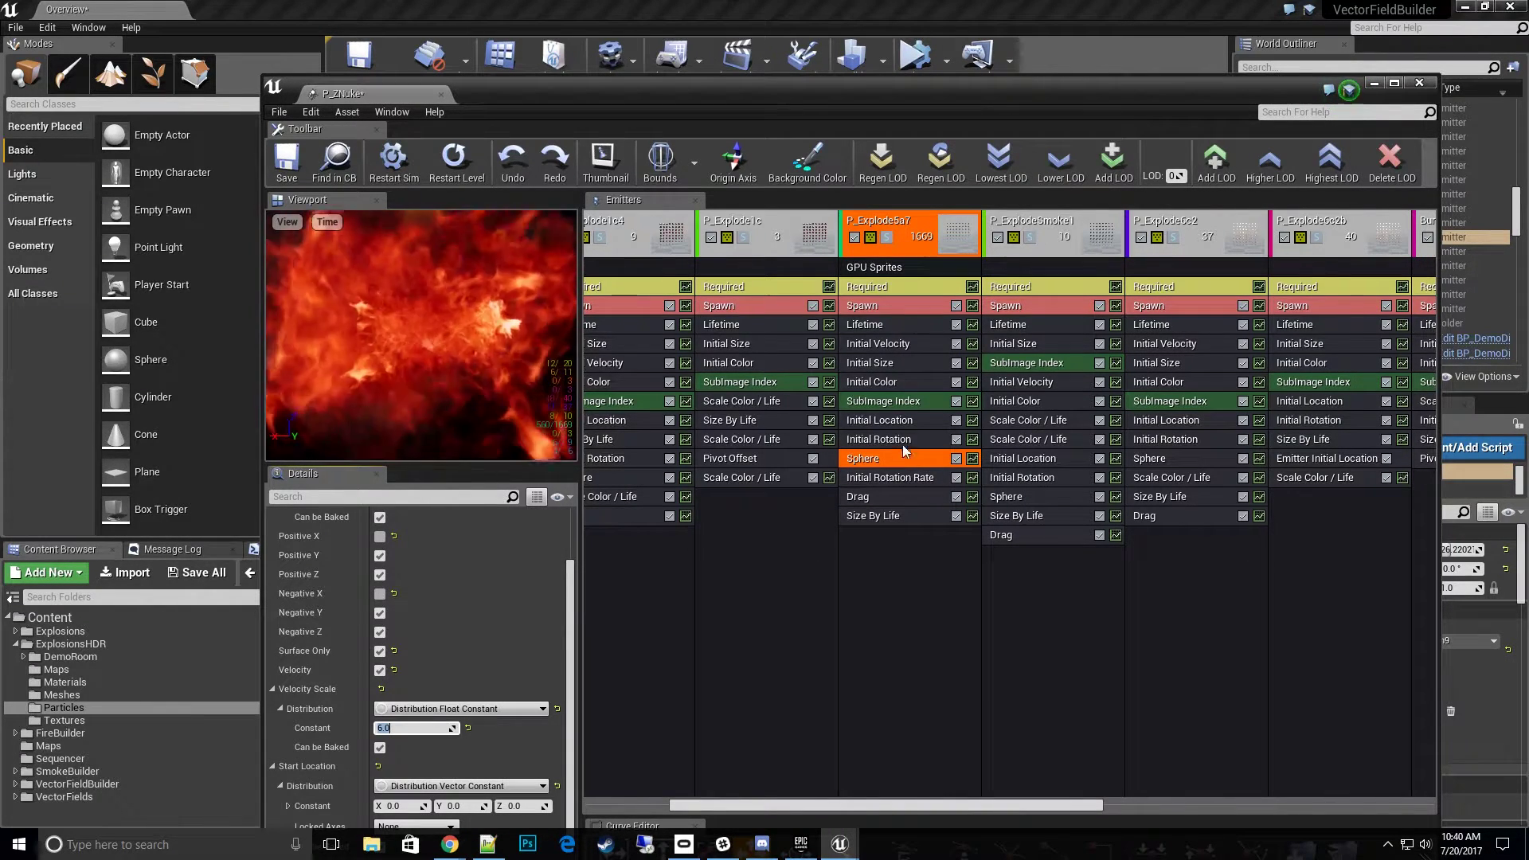
Set the maximum start velocity in P_Explode5a7's Initial Velocity module to X 2000, Y 2000 and Z 1000.
left_click(911, 342)
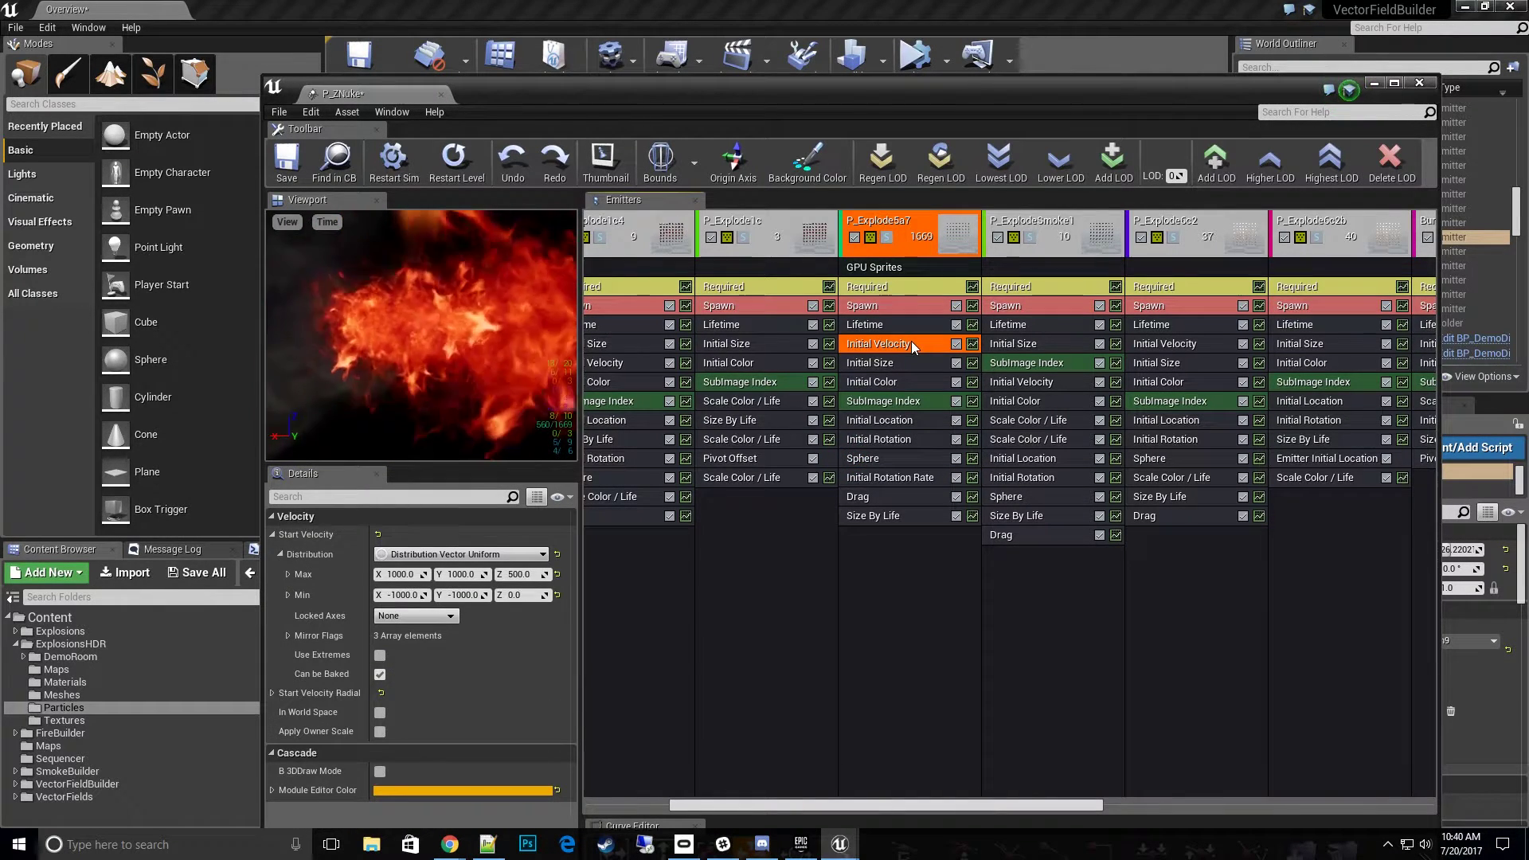
left_click(411, 577)
type("2000")
left_click(472, 575)
type("2000")
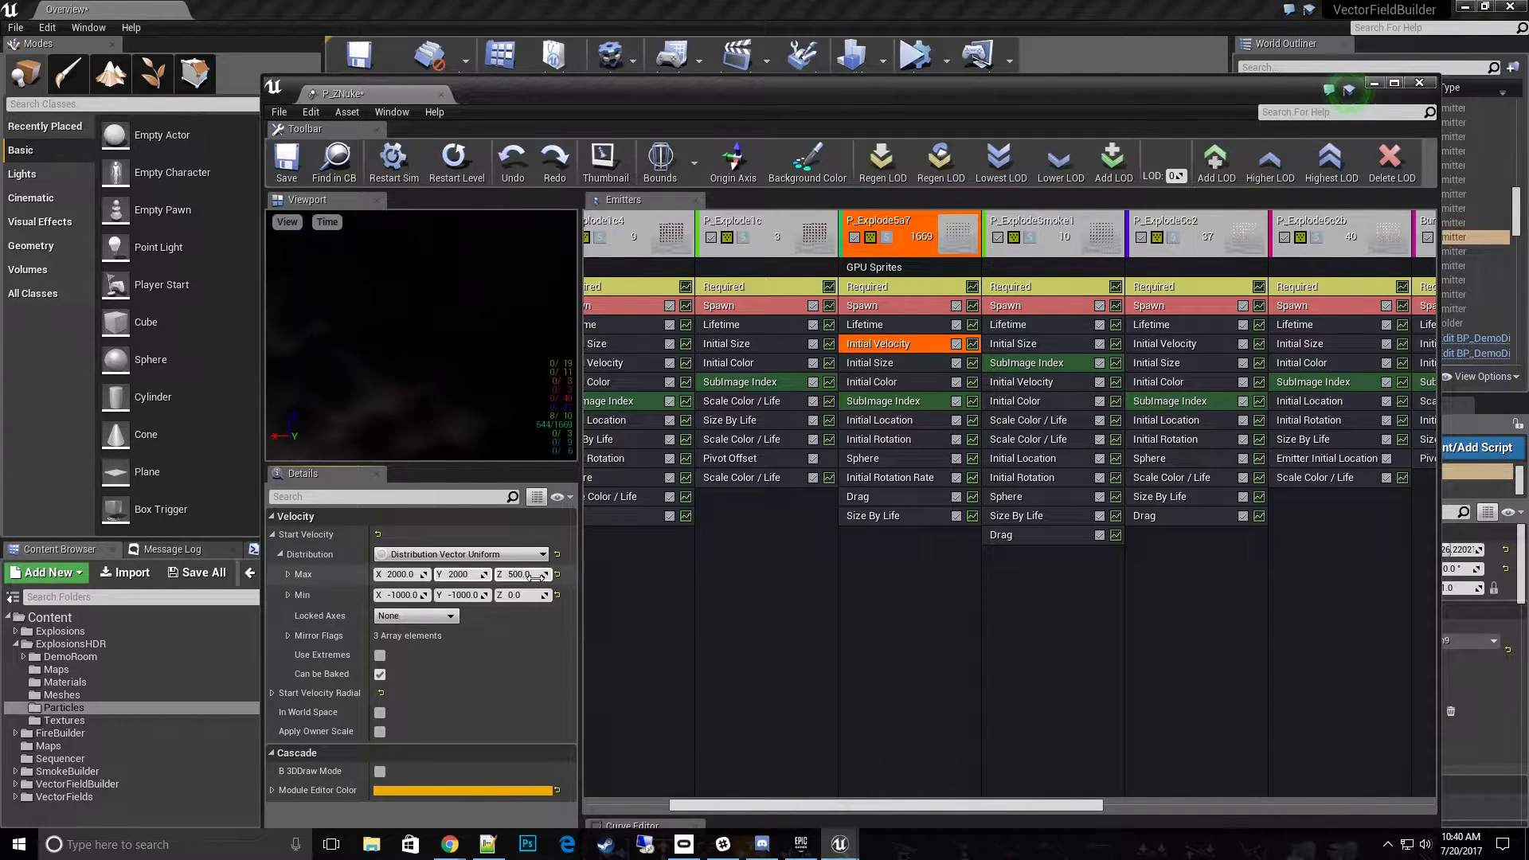
key("Tab")
type("1")
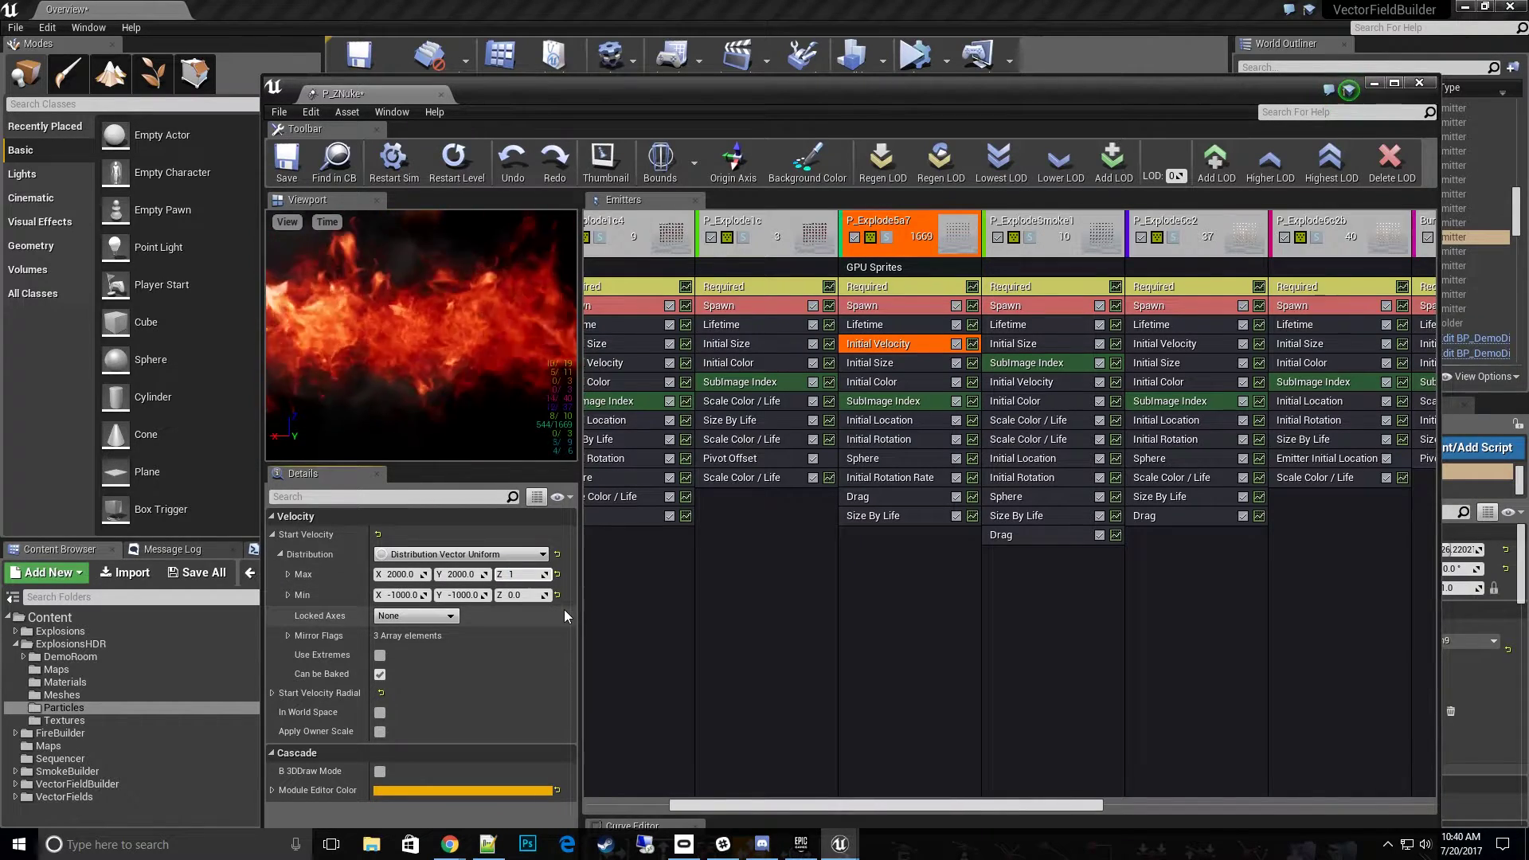
type("000")
key("Tab")
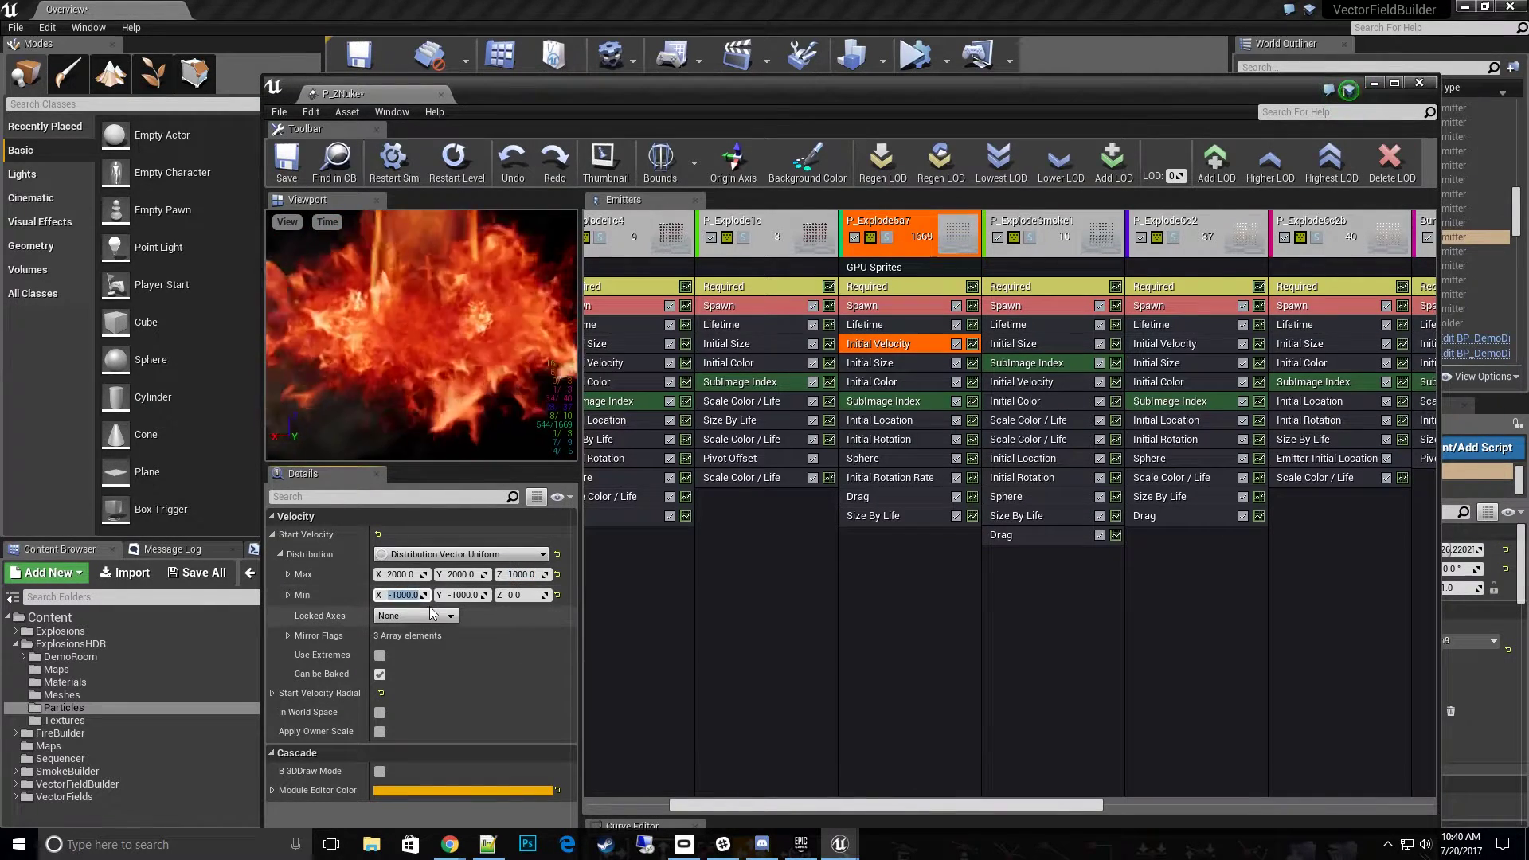
Set the minimum X and Y start velocities of P_Explode5a7 to -2000.
type("-2000")
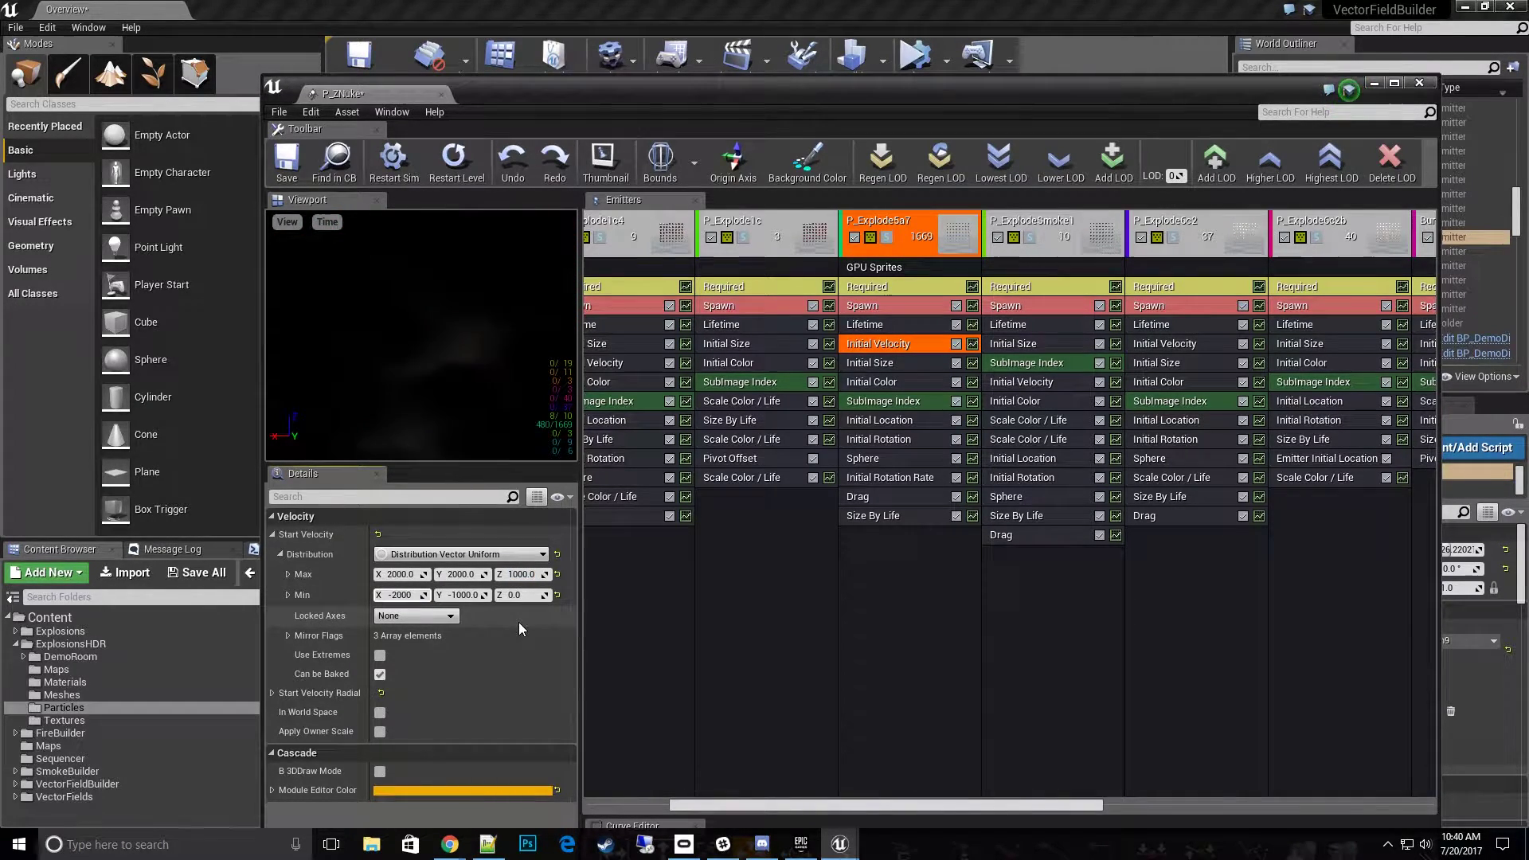
key("Tab")
type("-2000")
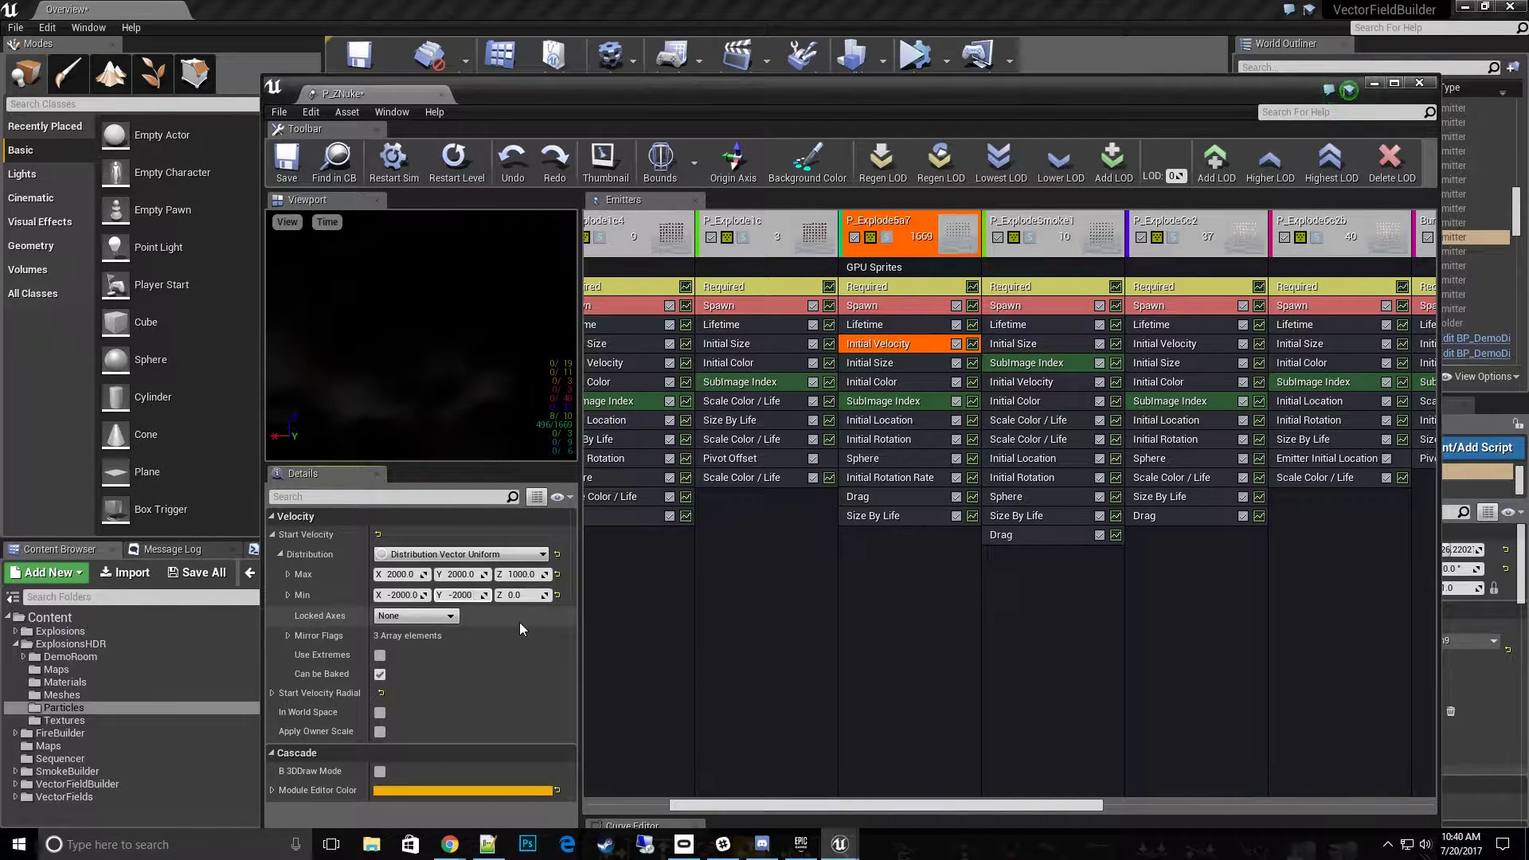
key("Return")
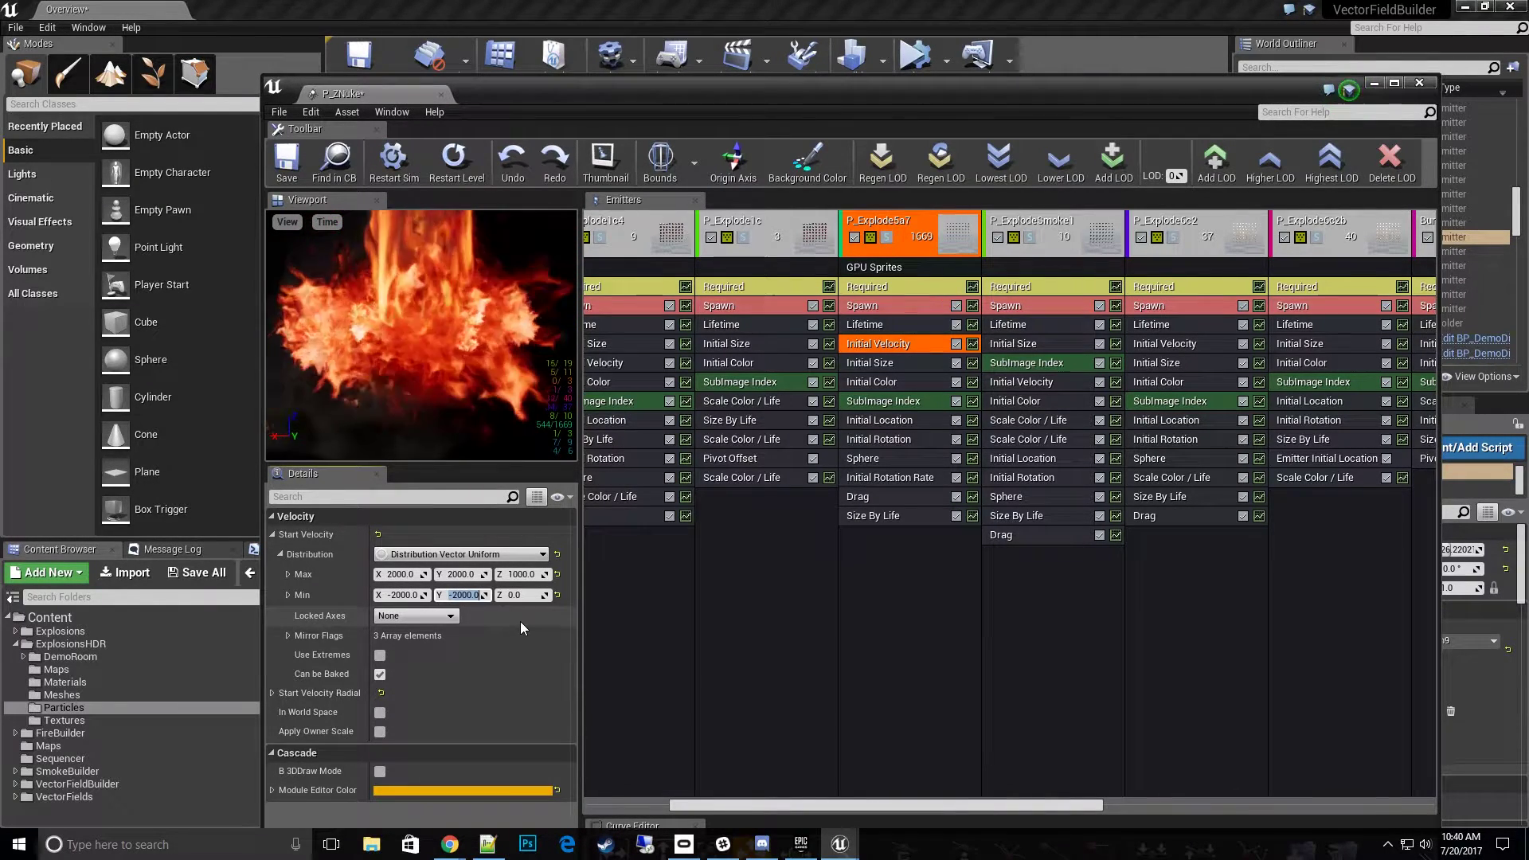
left_click(924, 630)
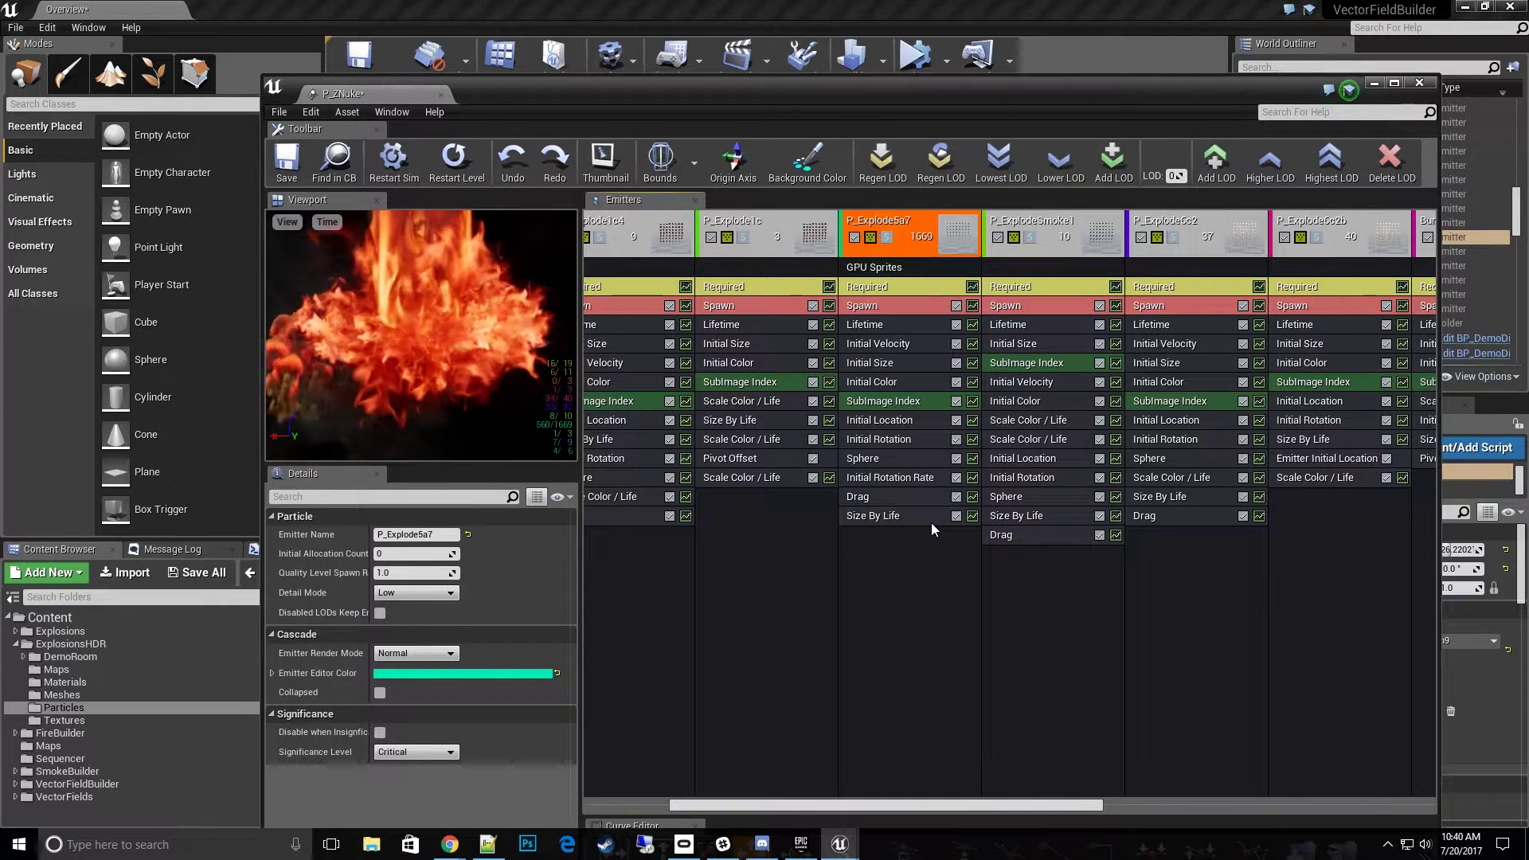
left_click(901, 460)
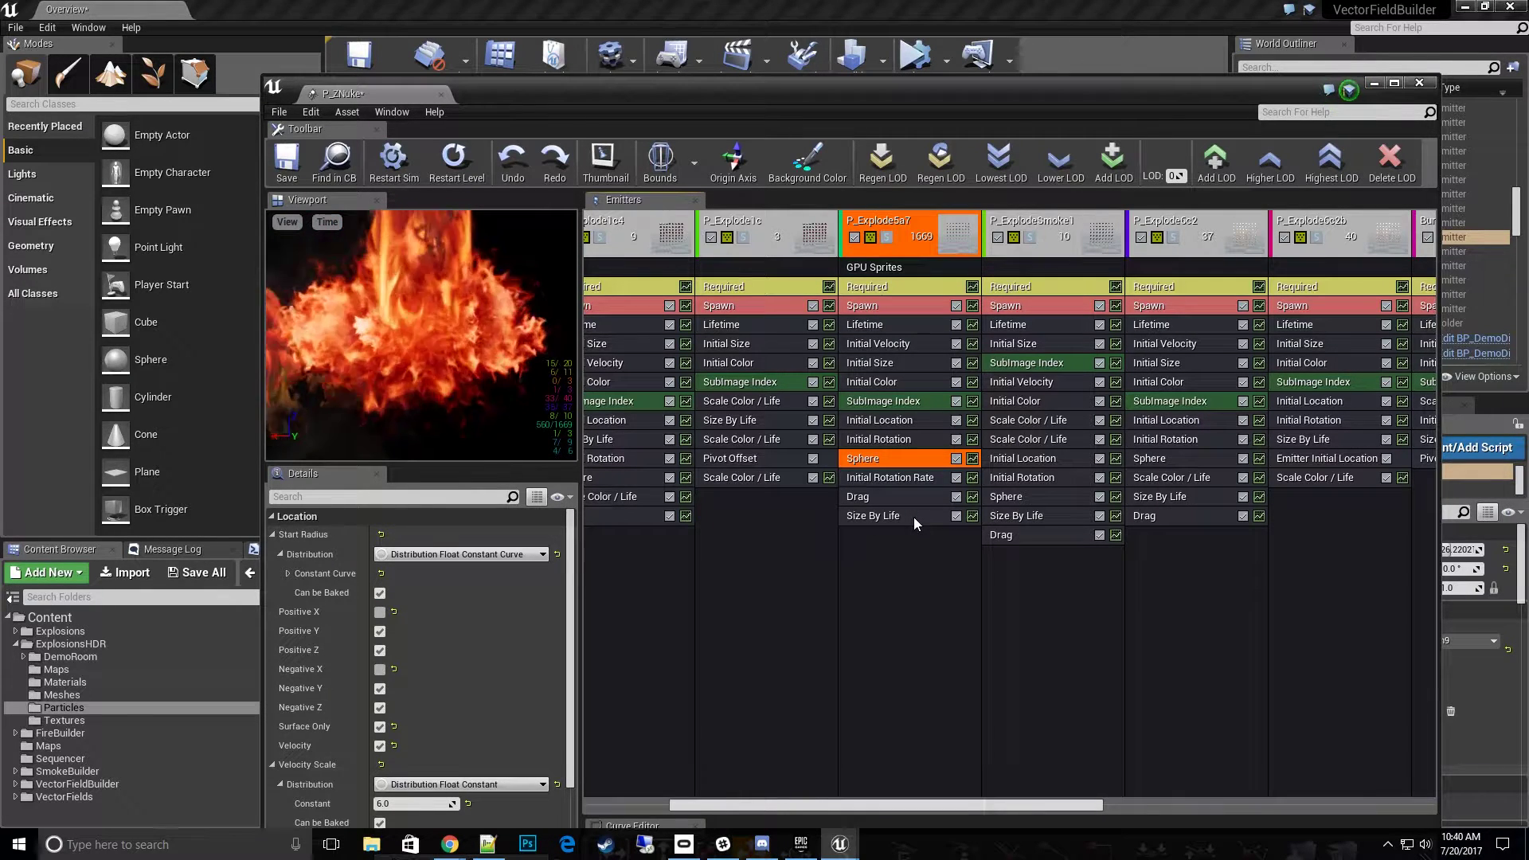
left_click(895, 498)
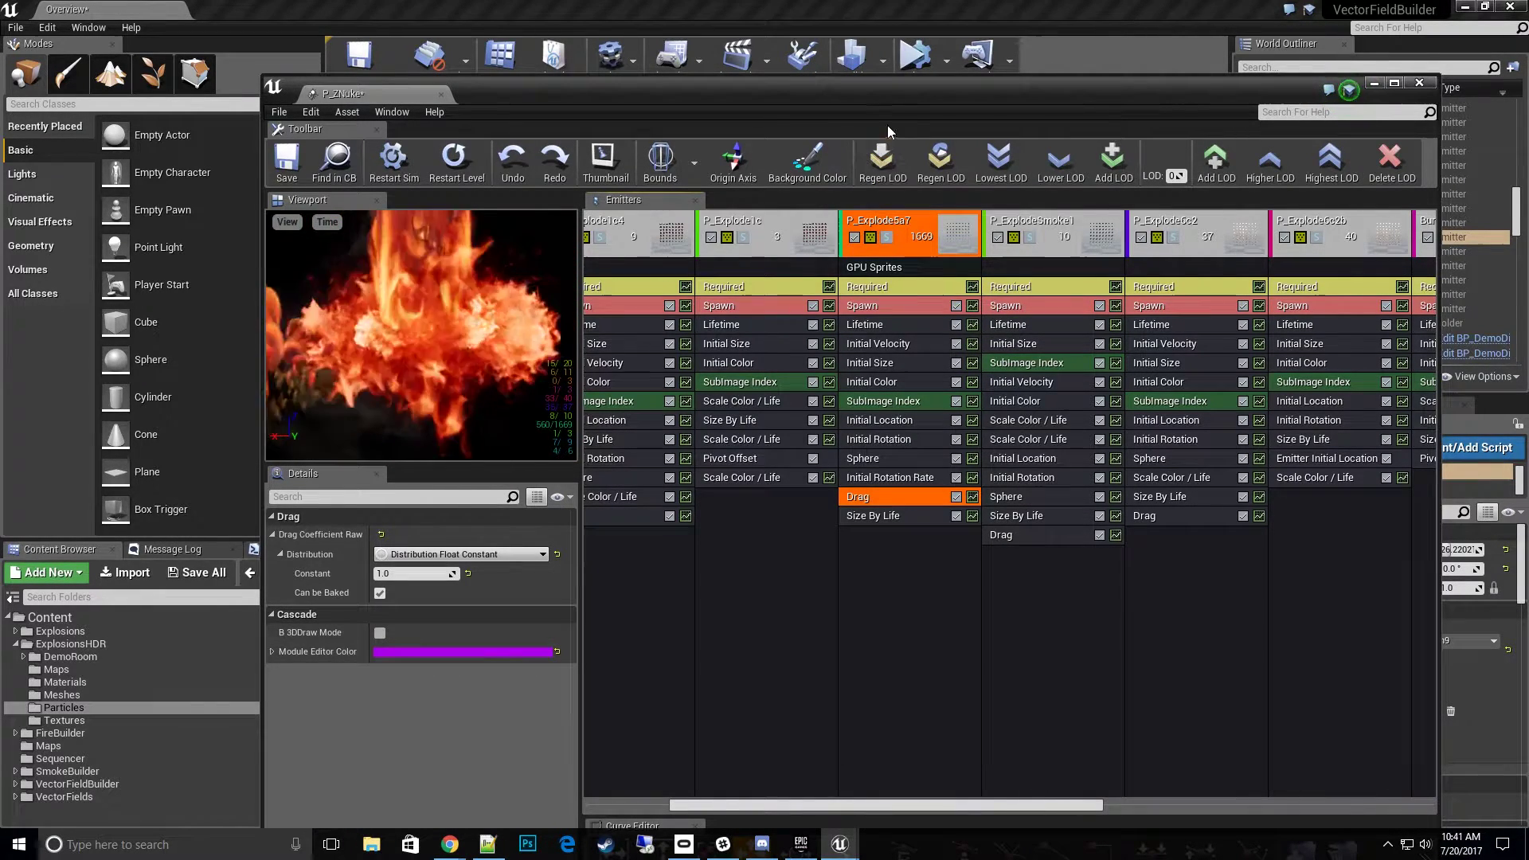
Set the maximum start velocity in P_ExplodeSmoke1's Initial Velocity module to X 40, Y 40 and Z 800.
left_click_drag(907, 88, 963, 38)
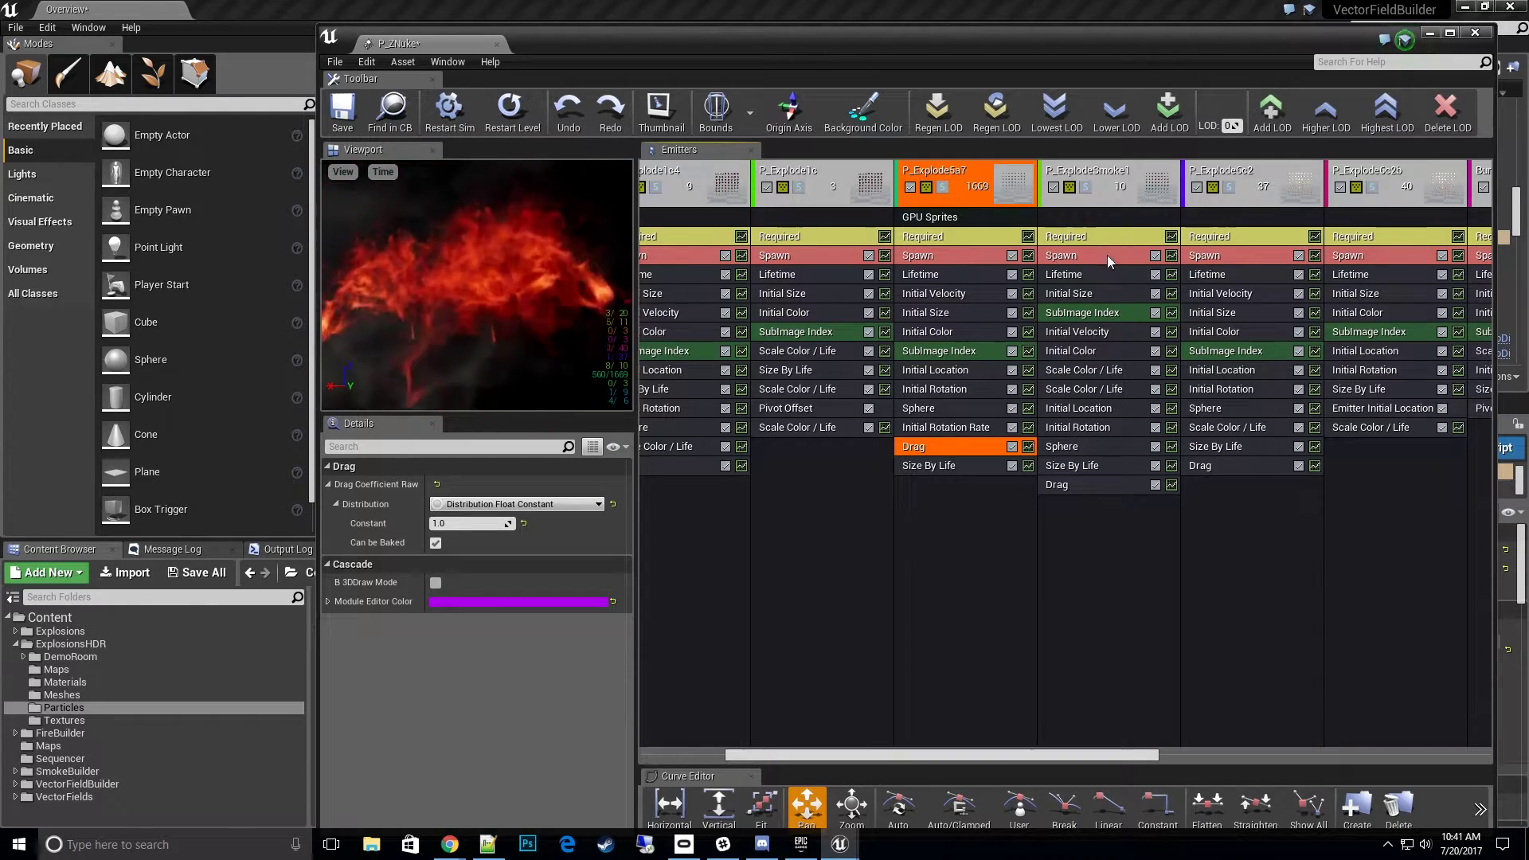
left_click(1109, 332)
left_click(454, 524)
type("4")
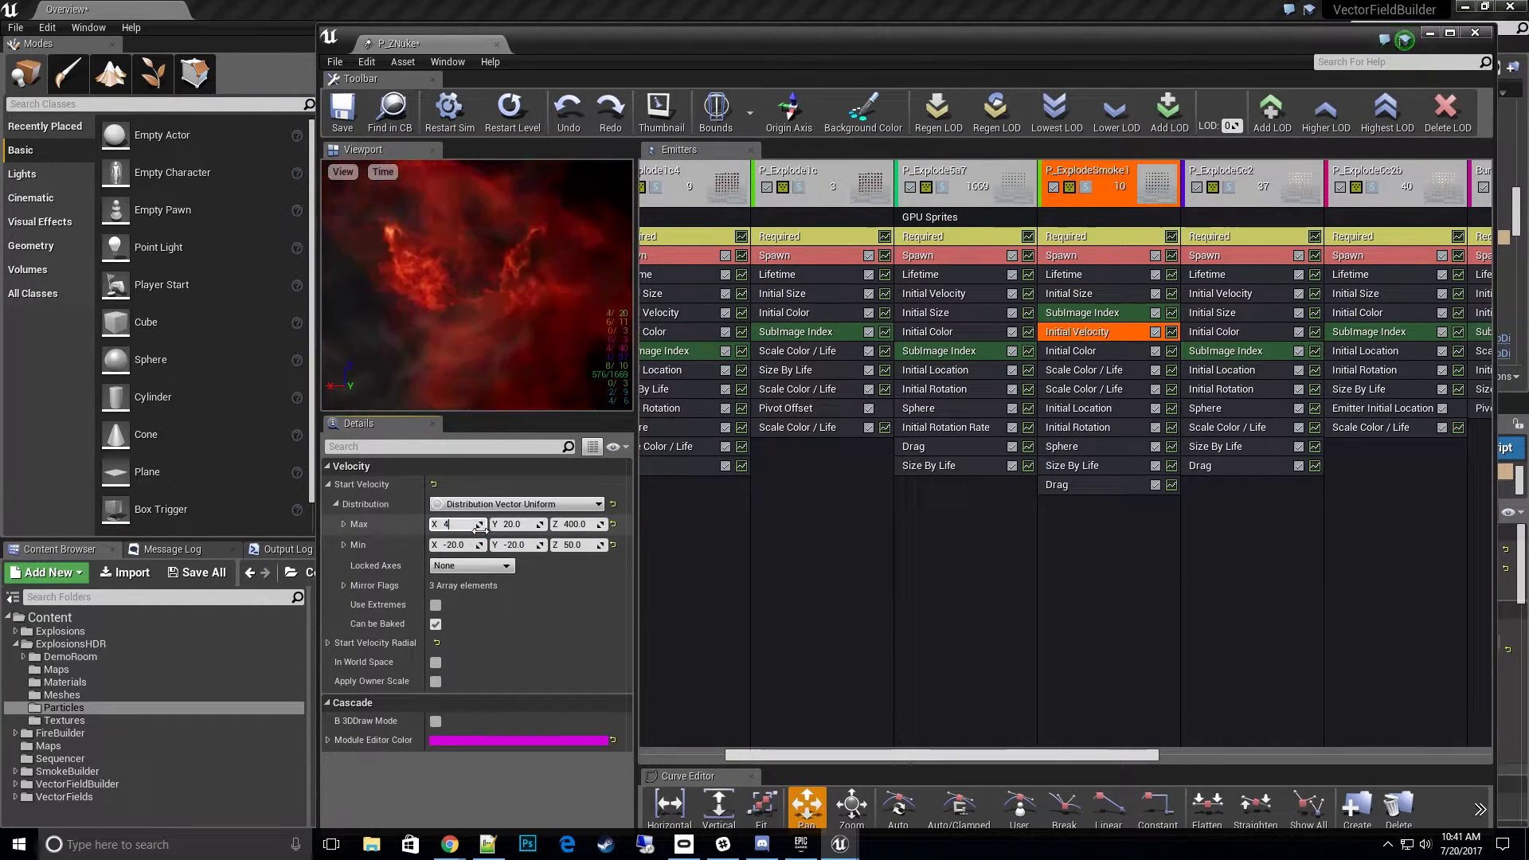
type("0")
key("Tab")
type("40")
key("Tab")
type("800")
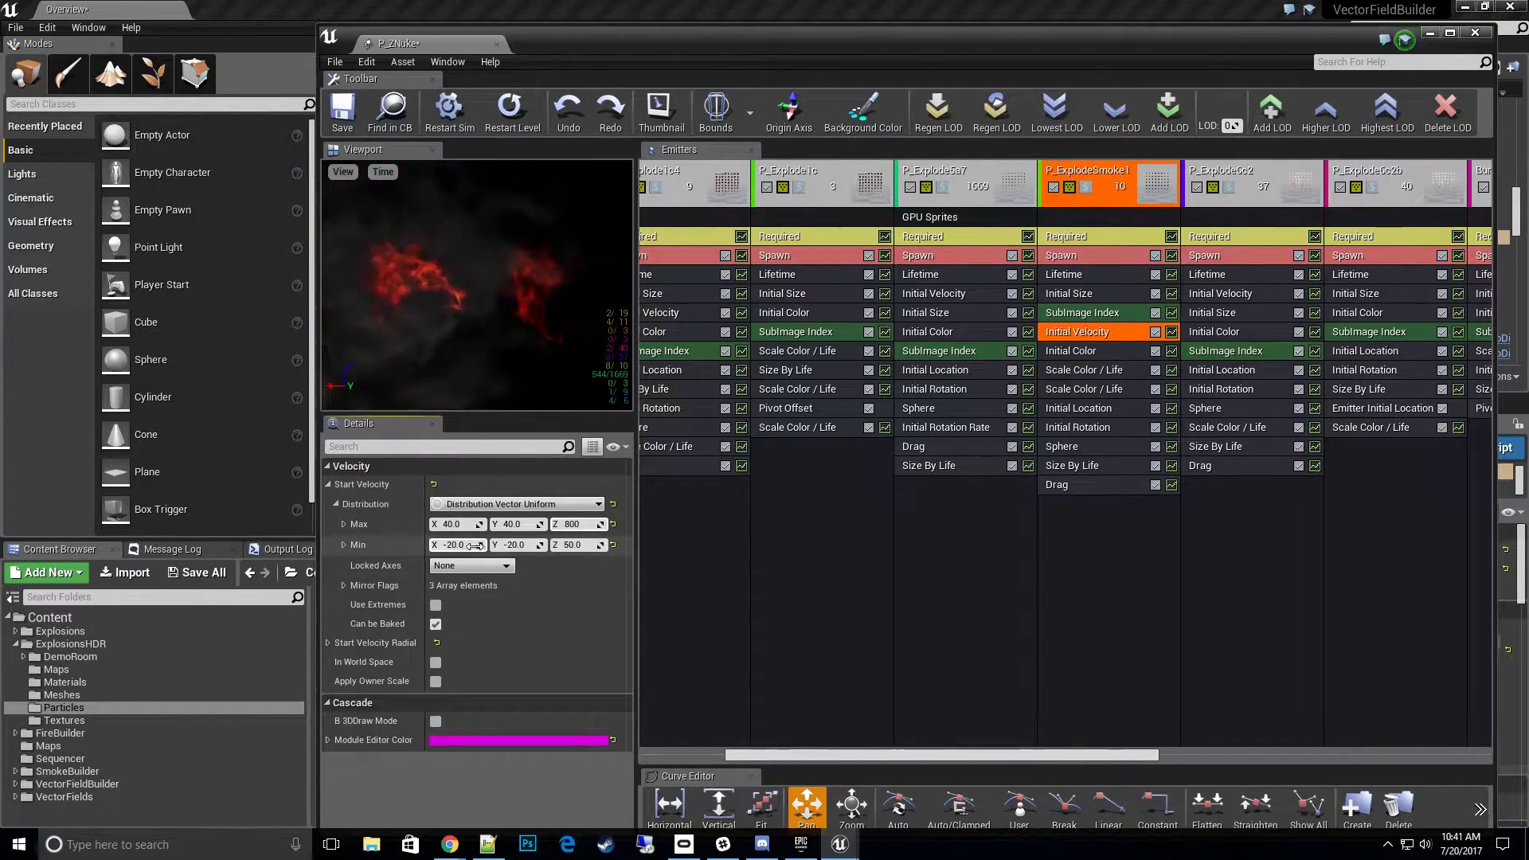
Set the minimum X and Y start velocities of P_ExplodeSmoke1 to -40.
left_click(476, 545)
type("-40")
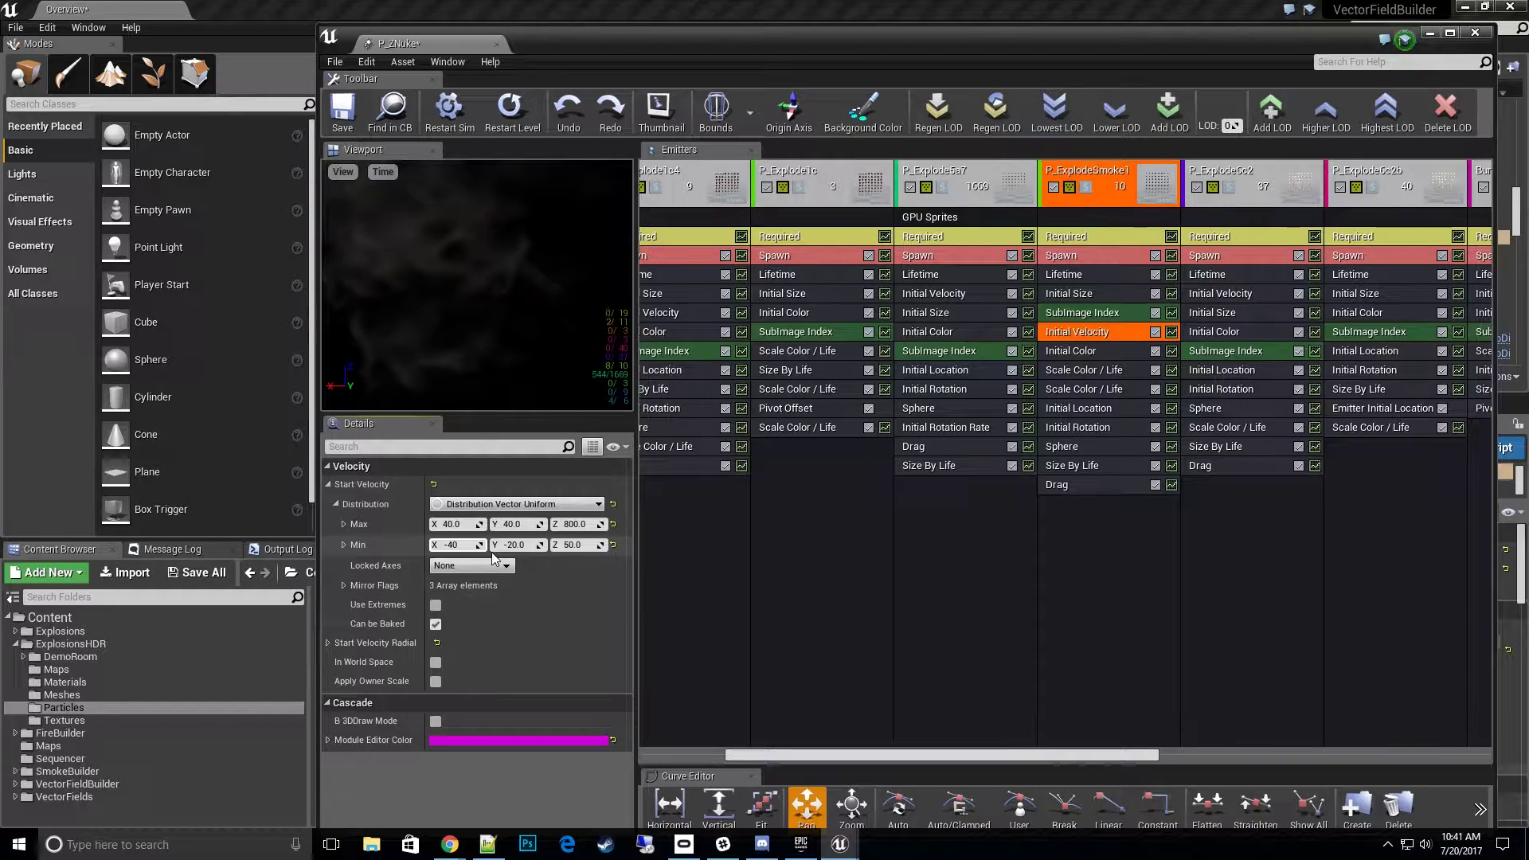
left_click(519, 546)
type("-40")
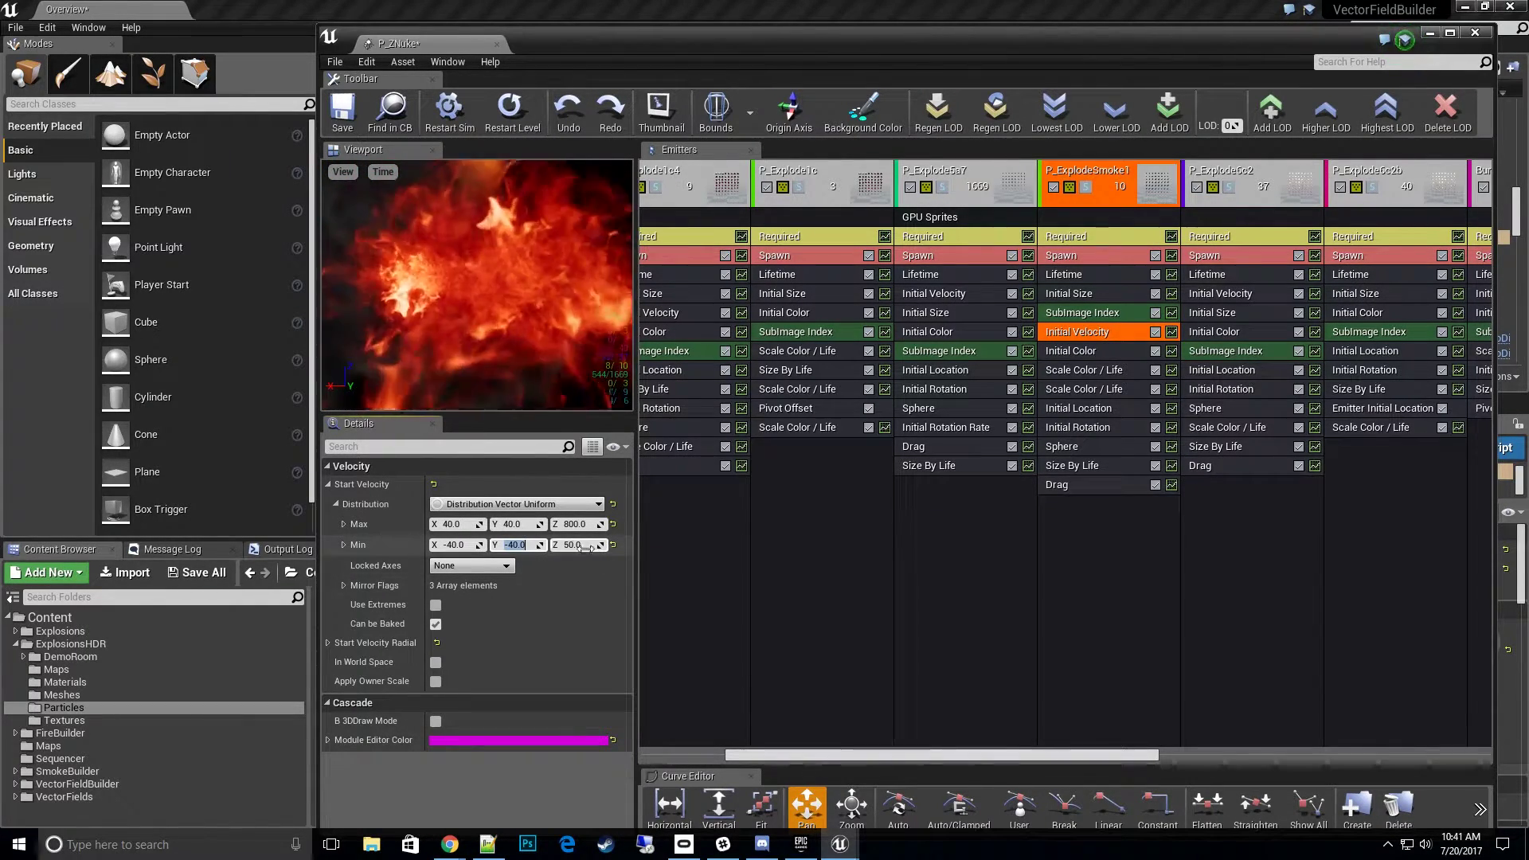
Set the minimum Z start velocity of P_ExplodeSmoke1 to 100.
key("Tab")
type("100")
key("Return")
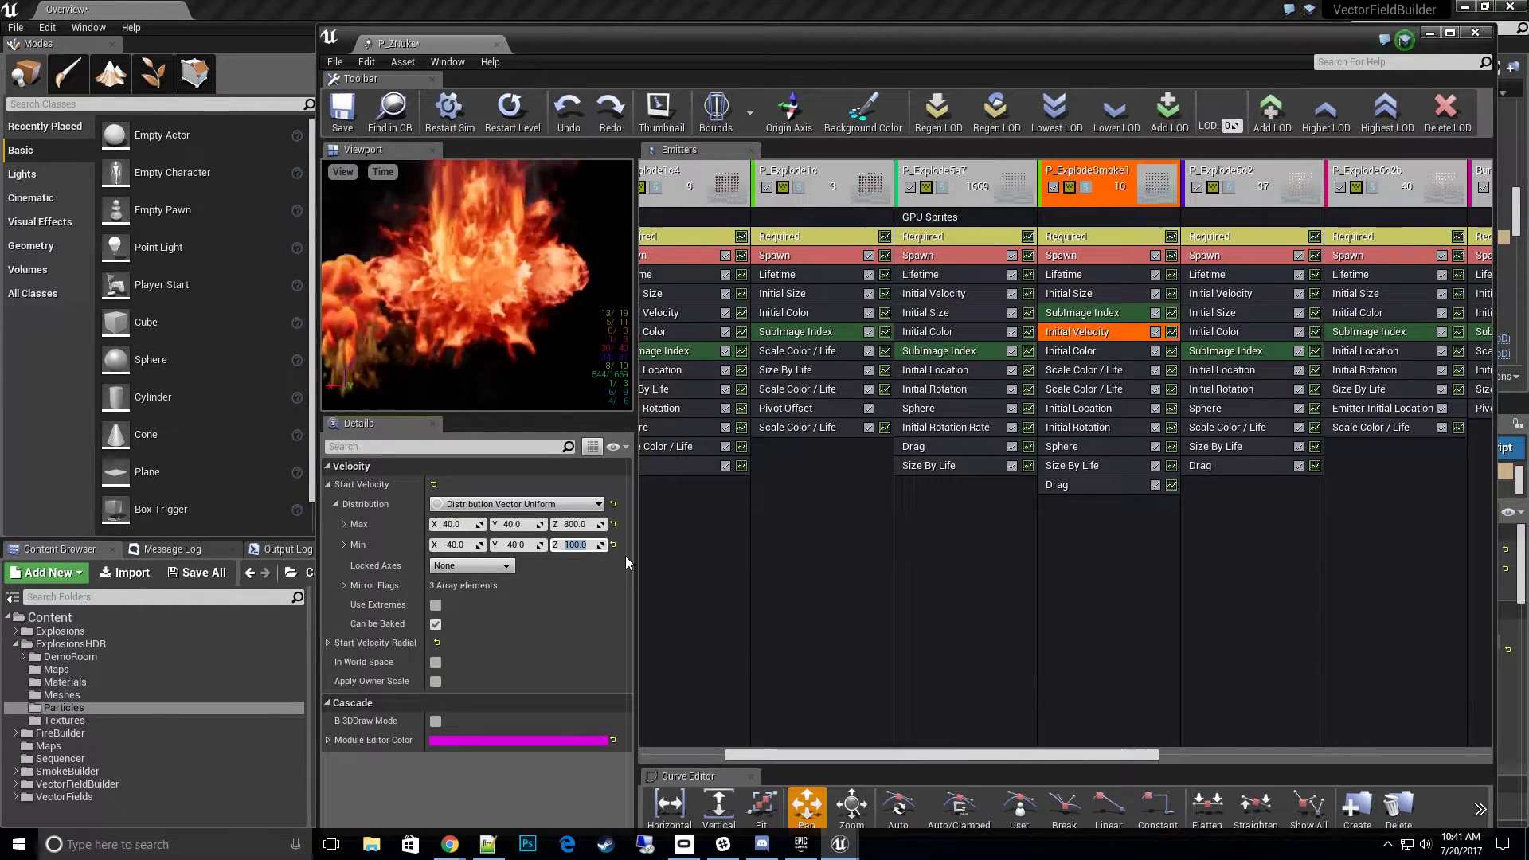
Set the start radius constant in P_ExplodeSmoke1's Sphere module to 600.
left_click_drag(998, 757, 1011, 757)
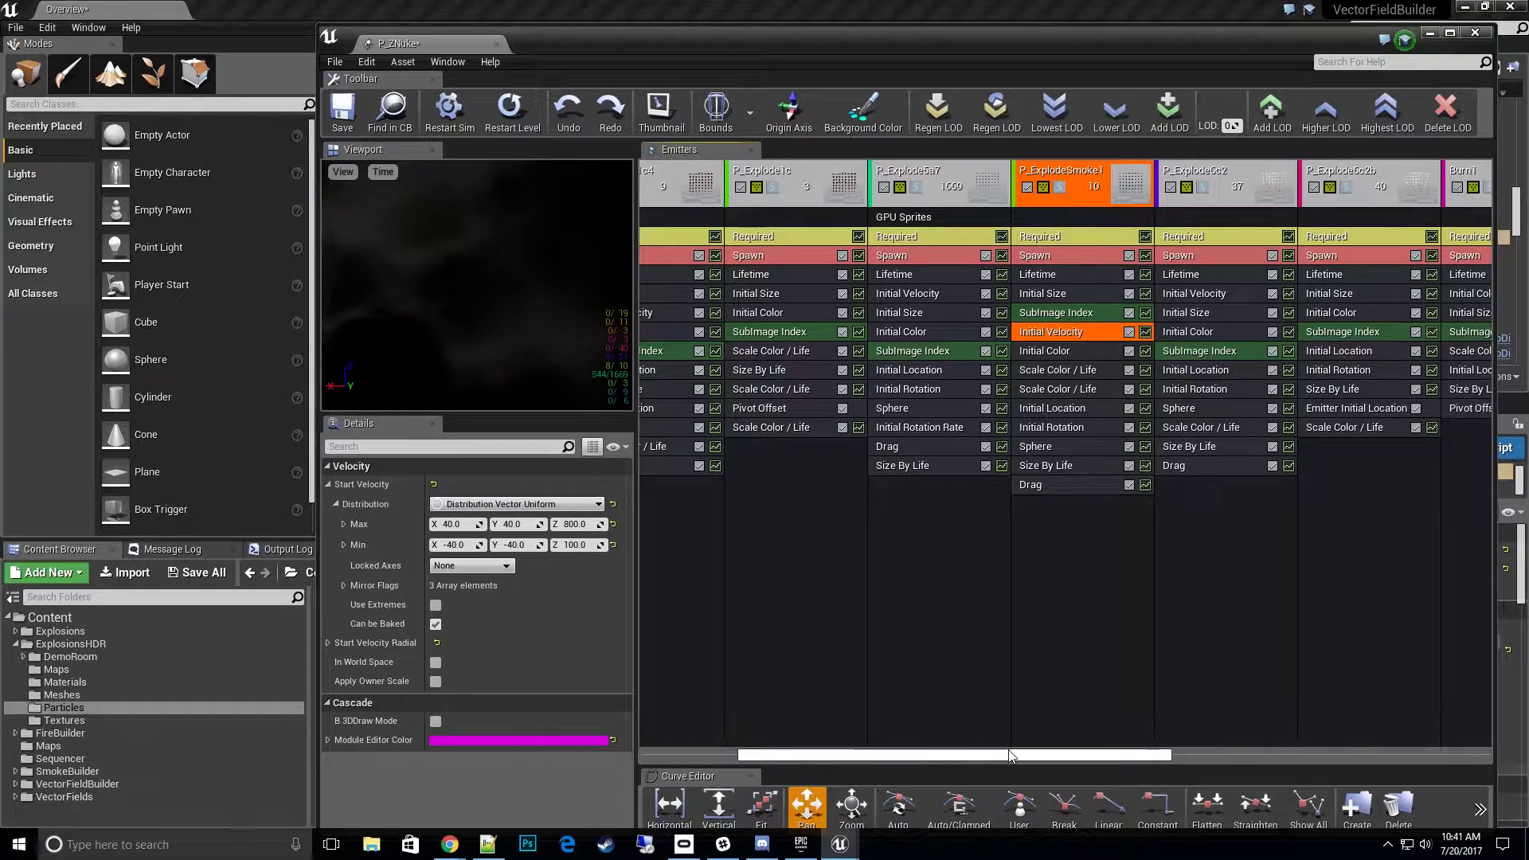
left_click(1071, 451)
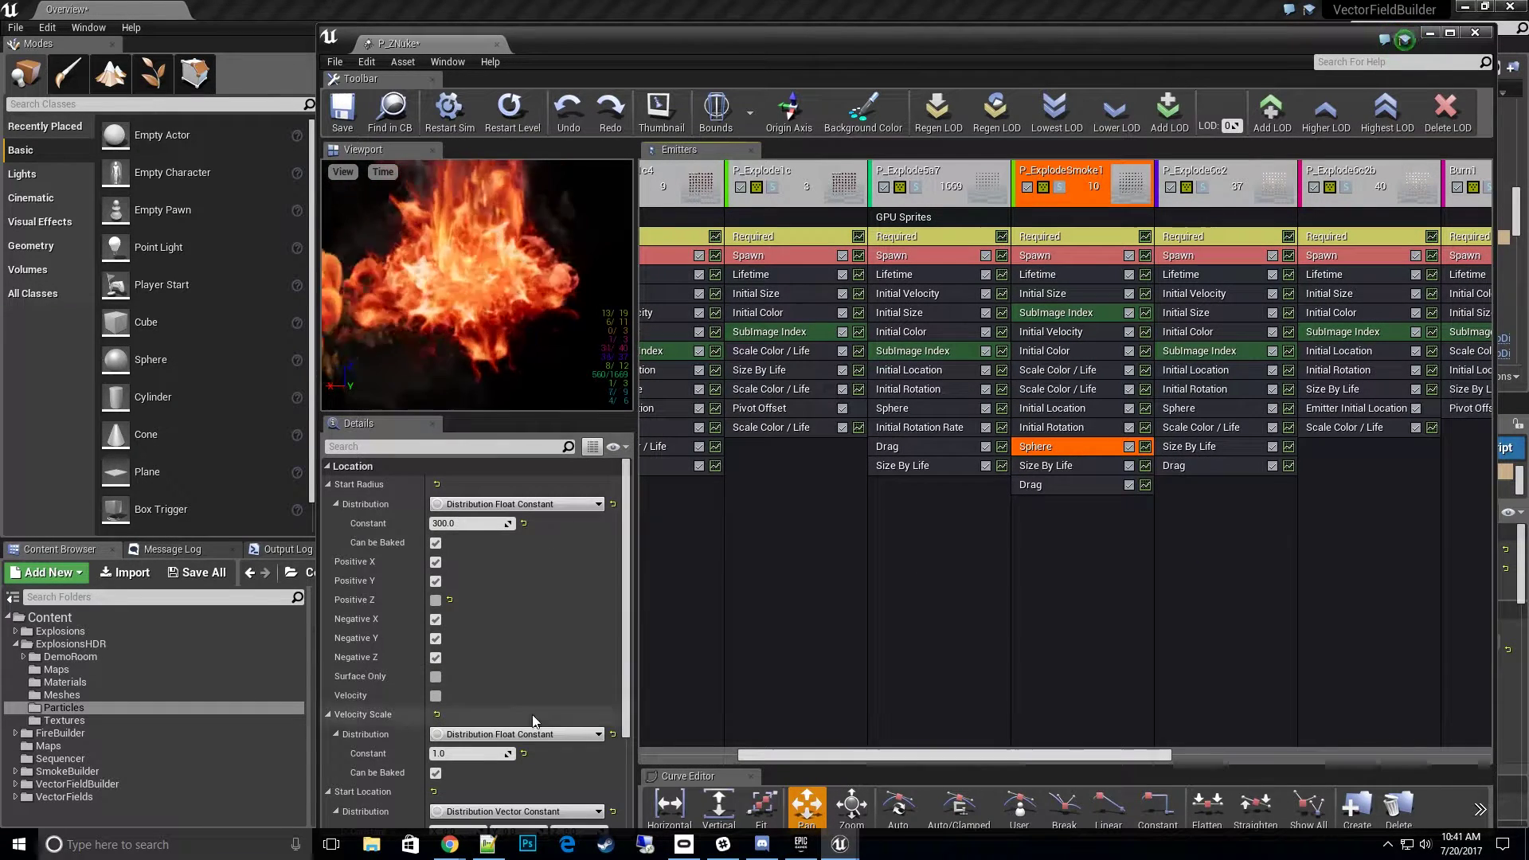
left_click(470, 524)
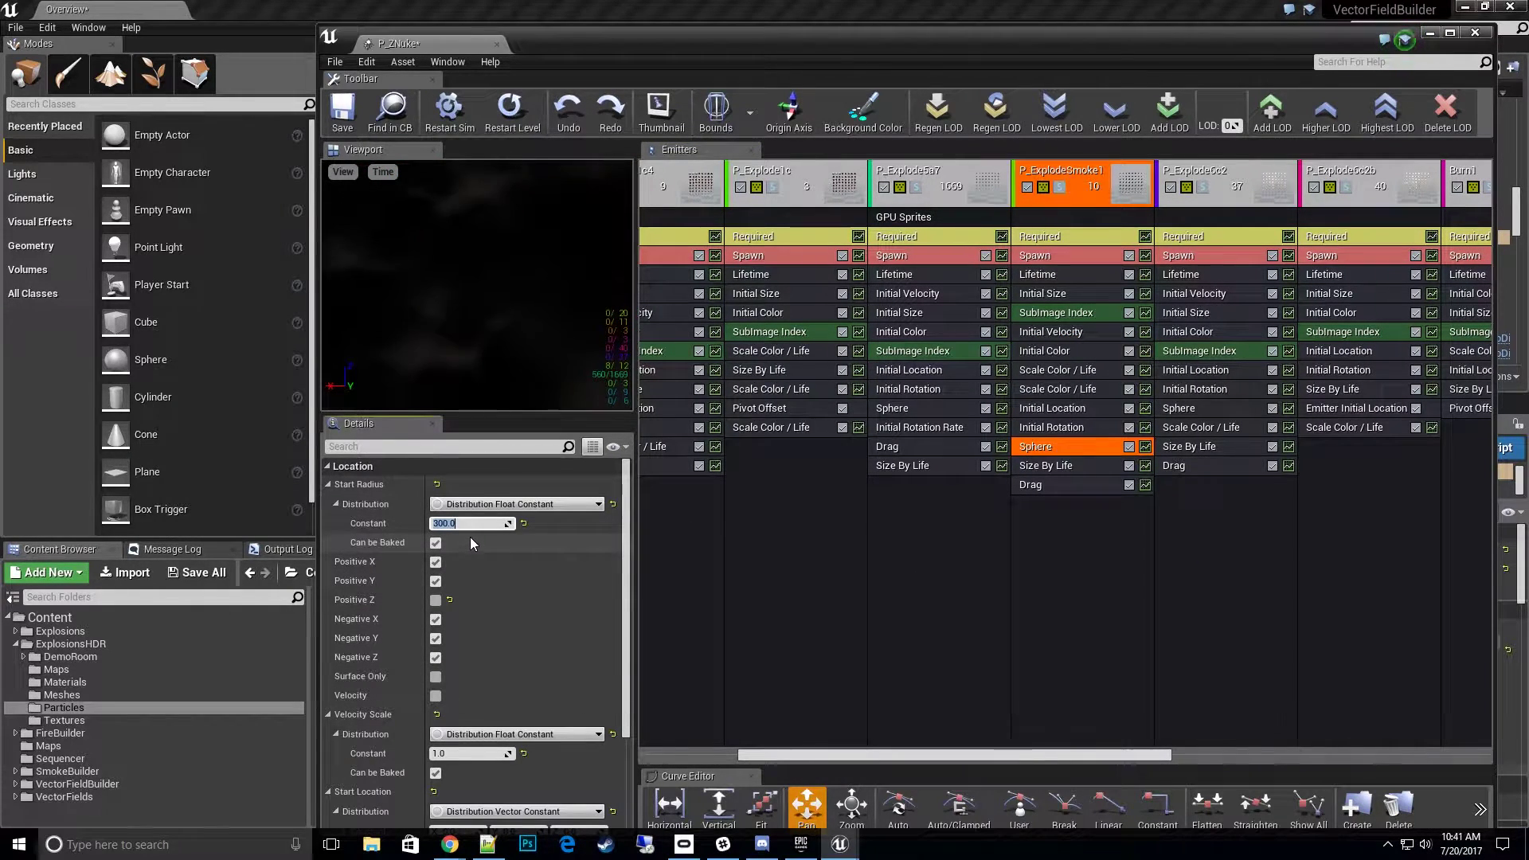
type("600")
key("Return")
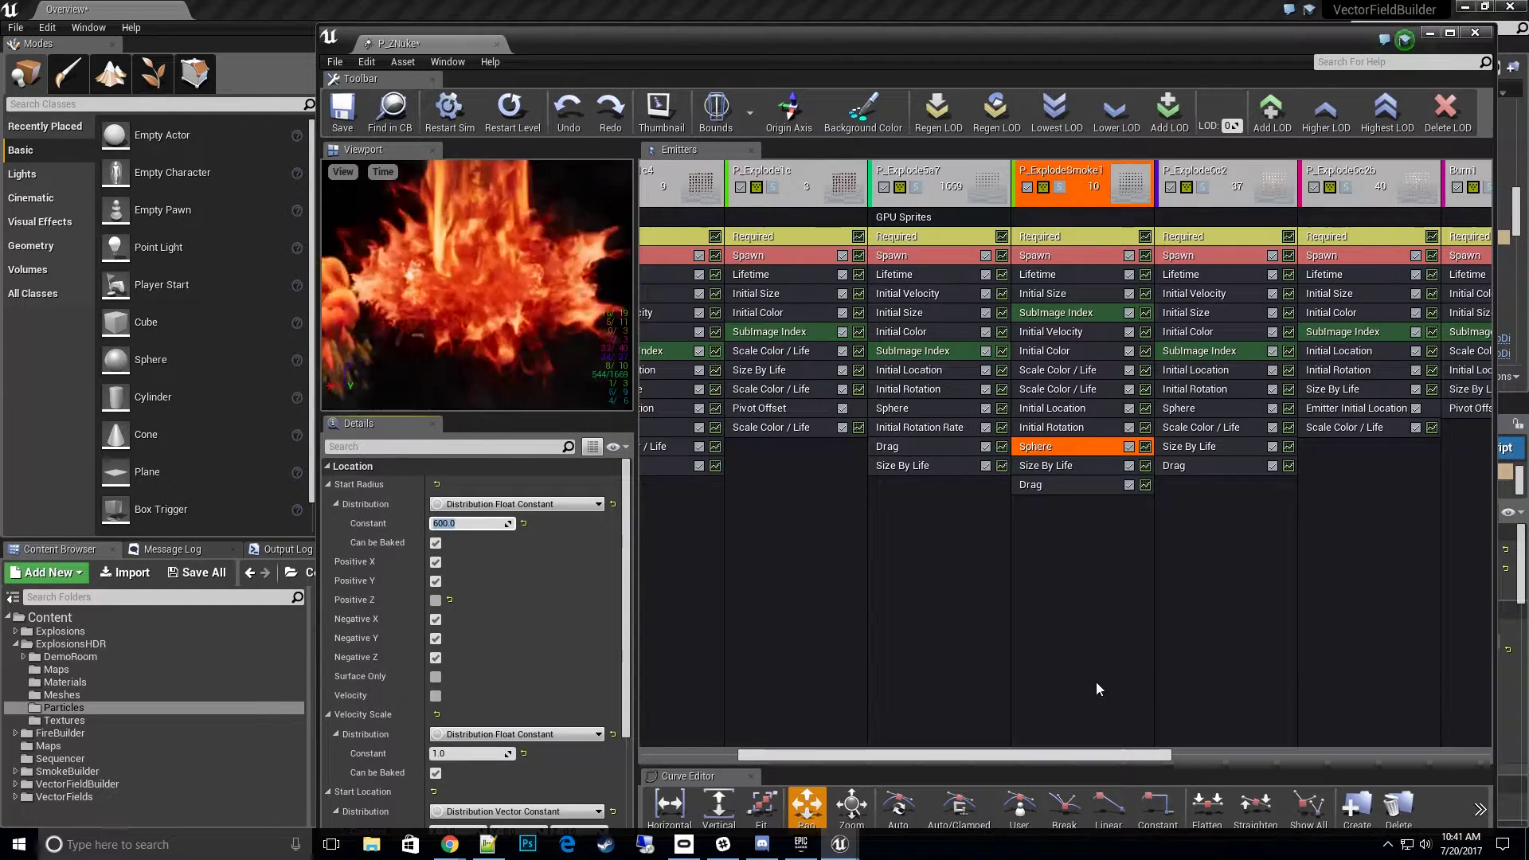
Set the maximum start velocity in P_Explode5c2's Initial Velocity module to 200 on X, Y and Z.
left_click_drag(1105, 761, 1244, 761)
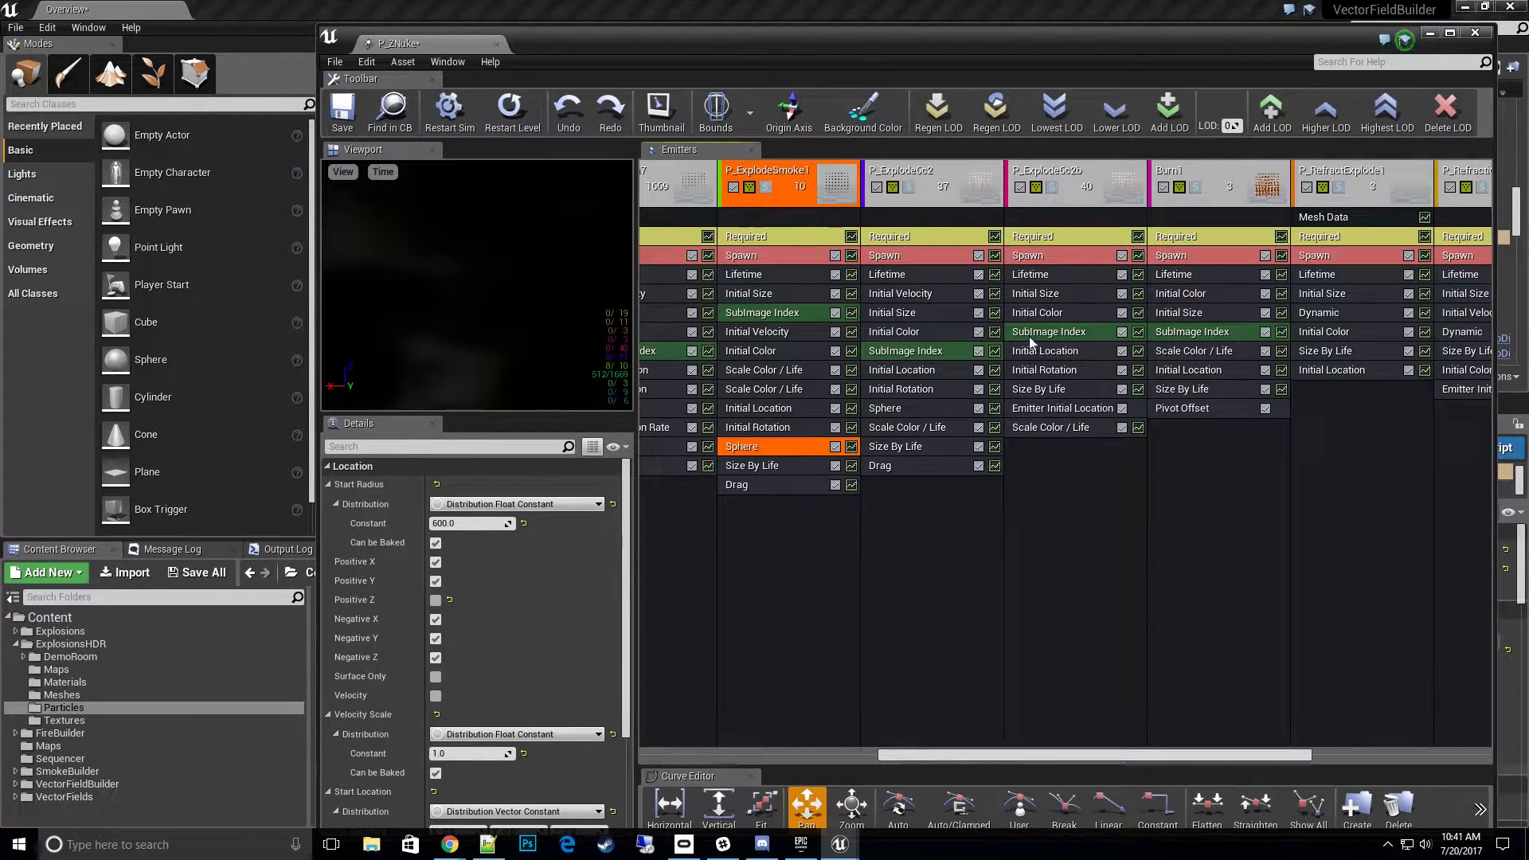
left_click(930, 292)
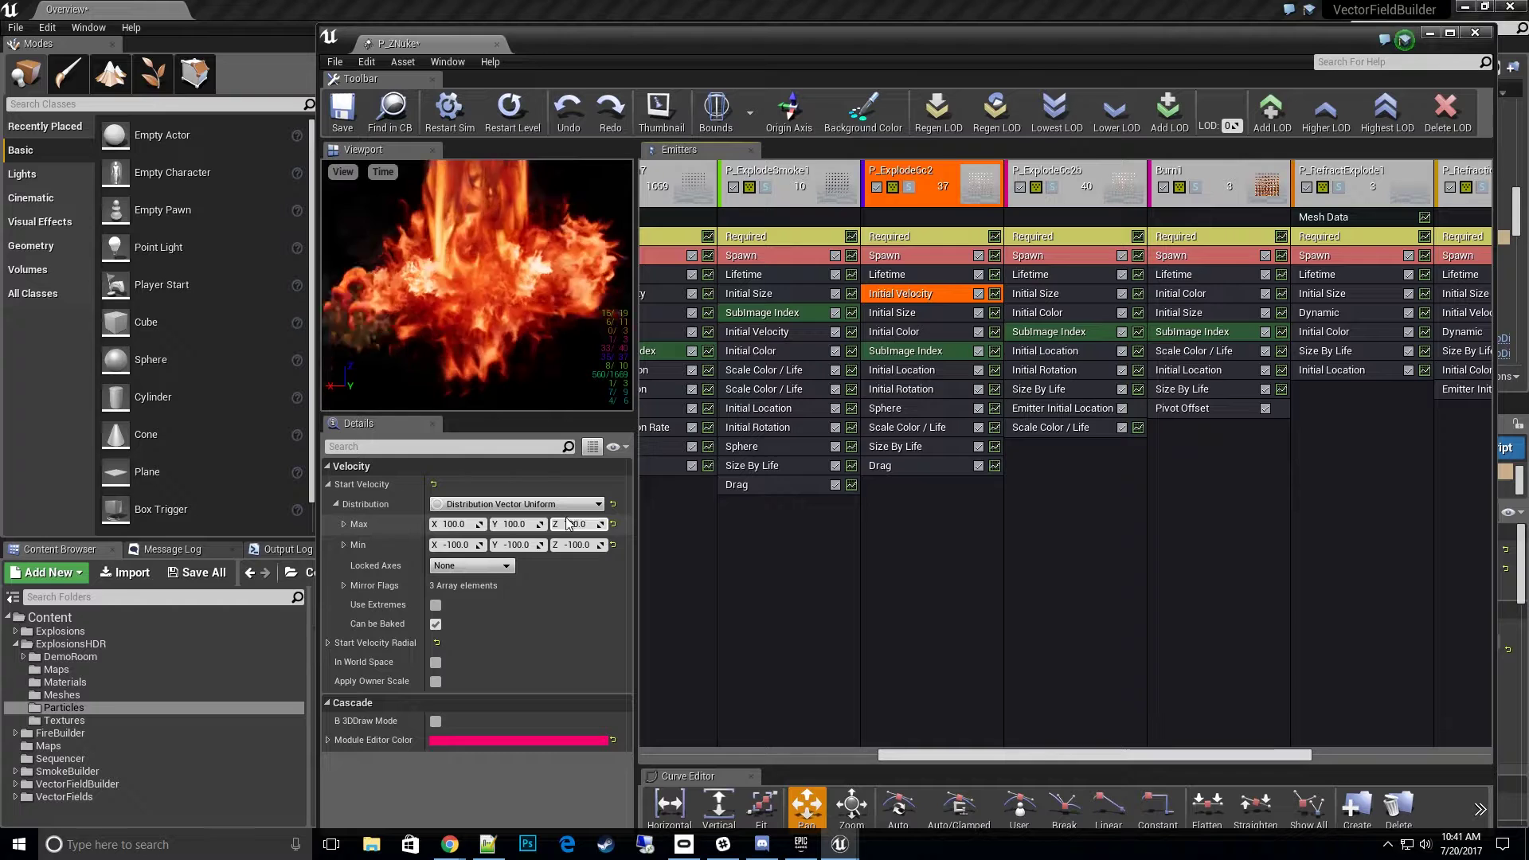
left_click(477, 525)
type("200")
key("Tab")
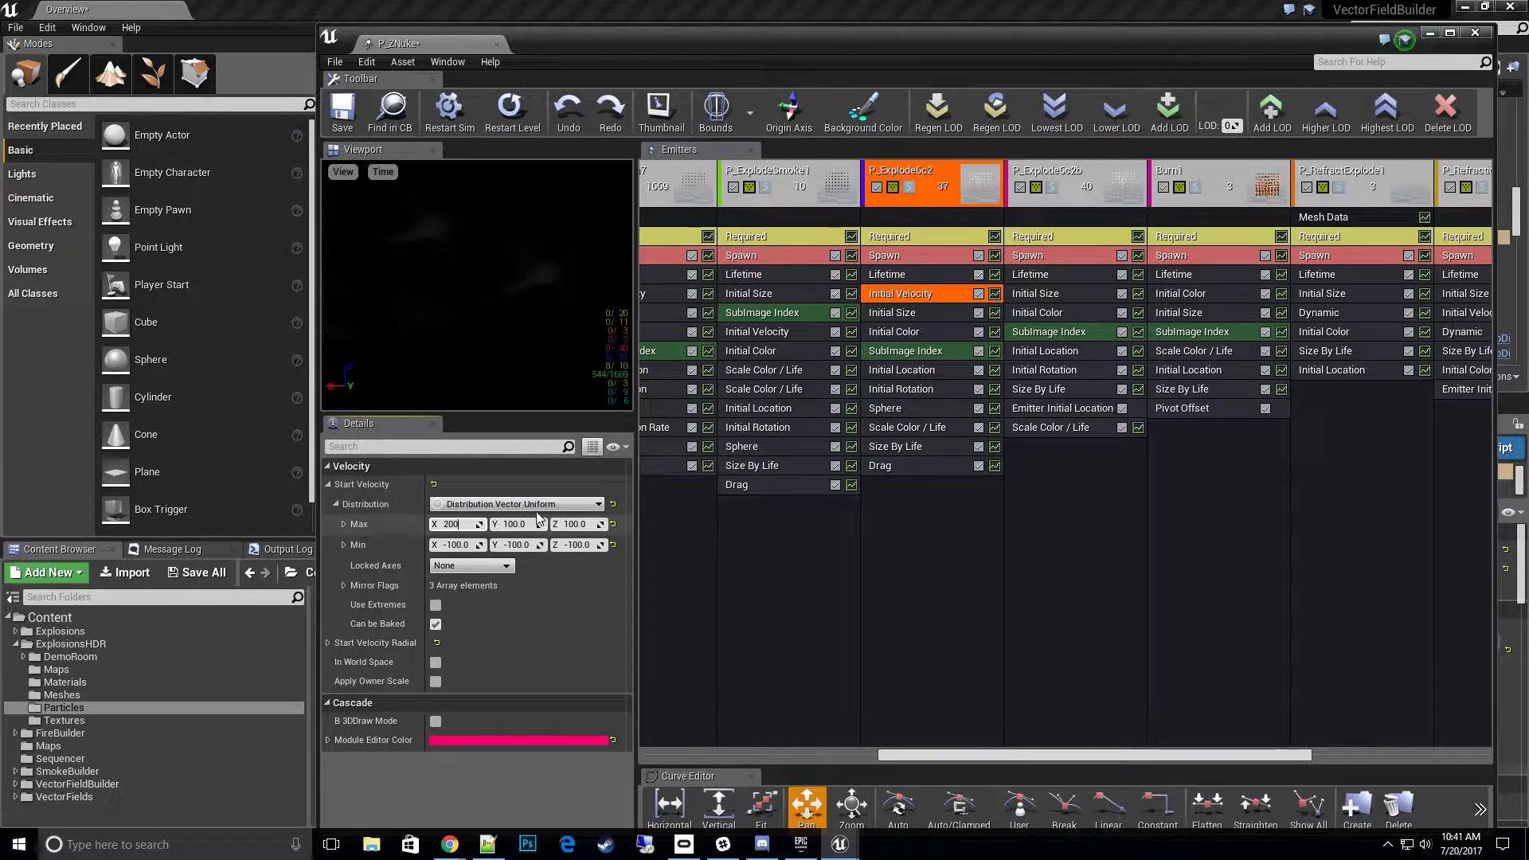
type("200")
key("Tab")
type("200")
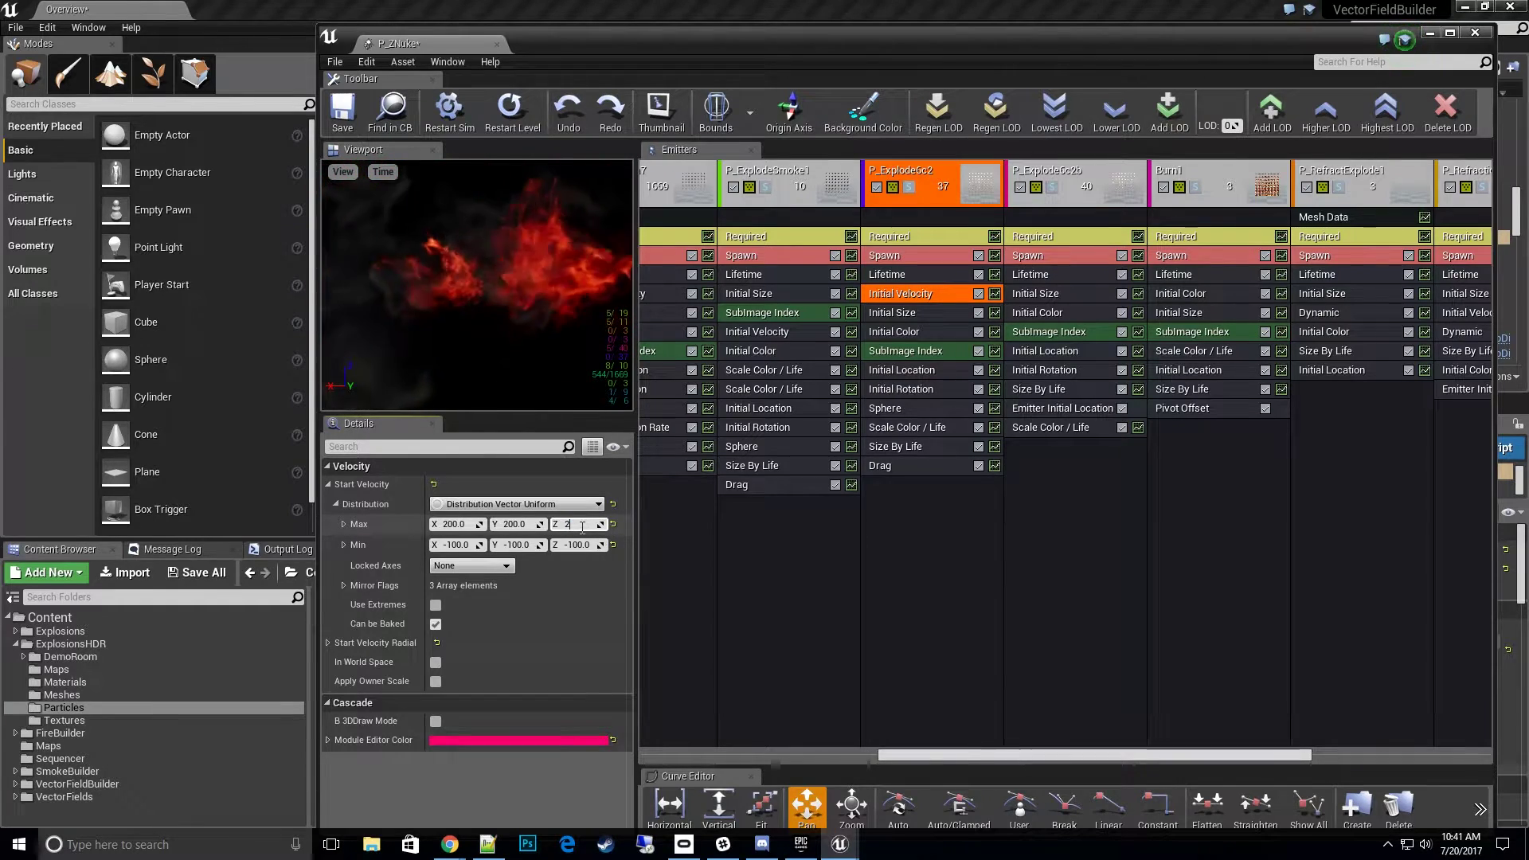
key("Return")
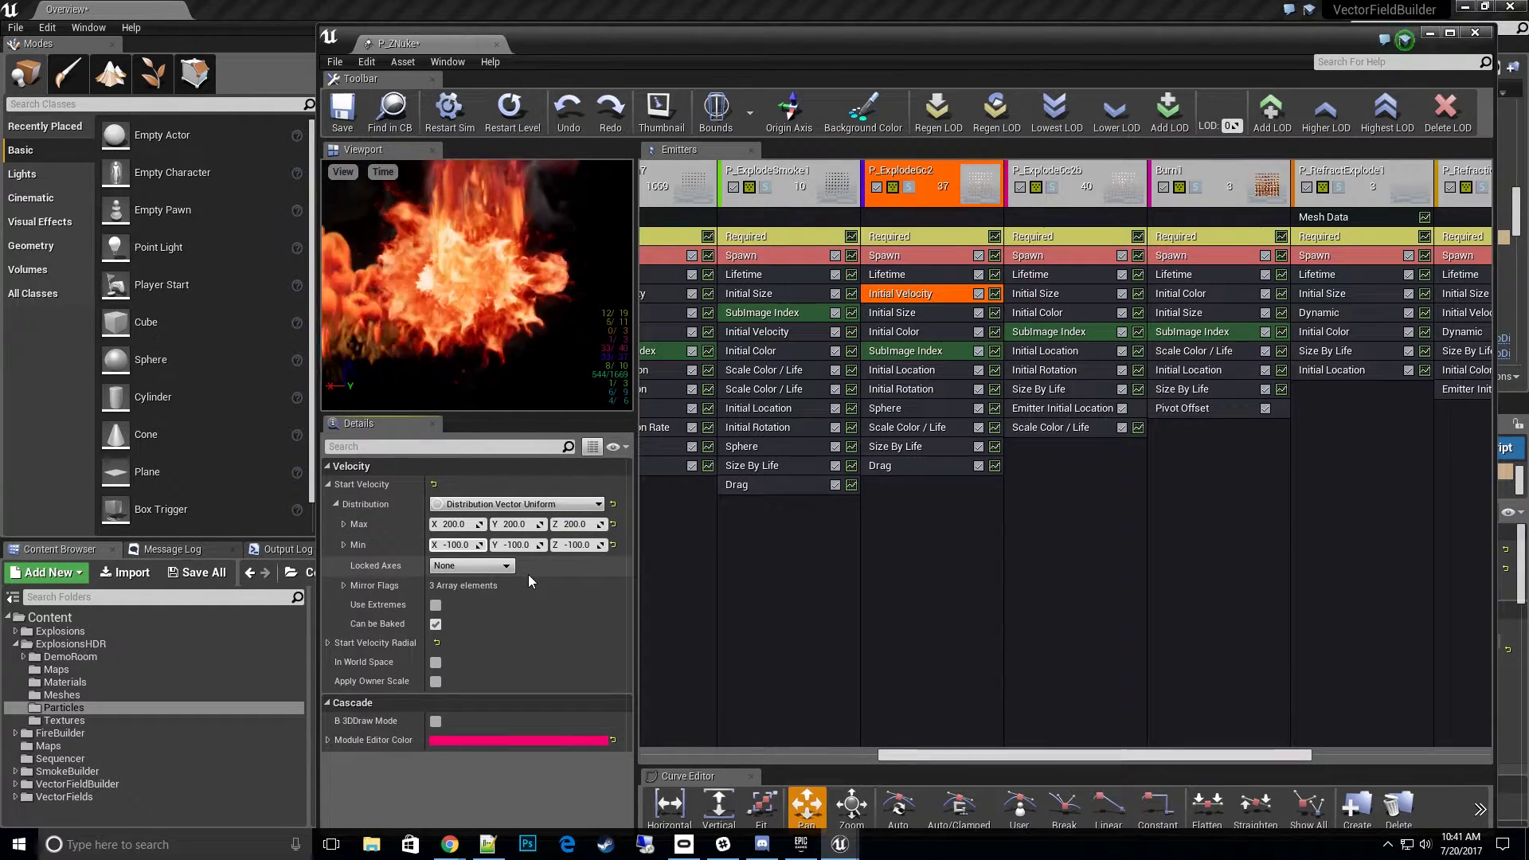
left_click(577, 524)
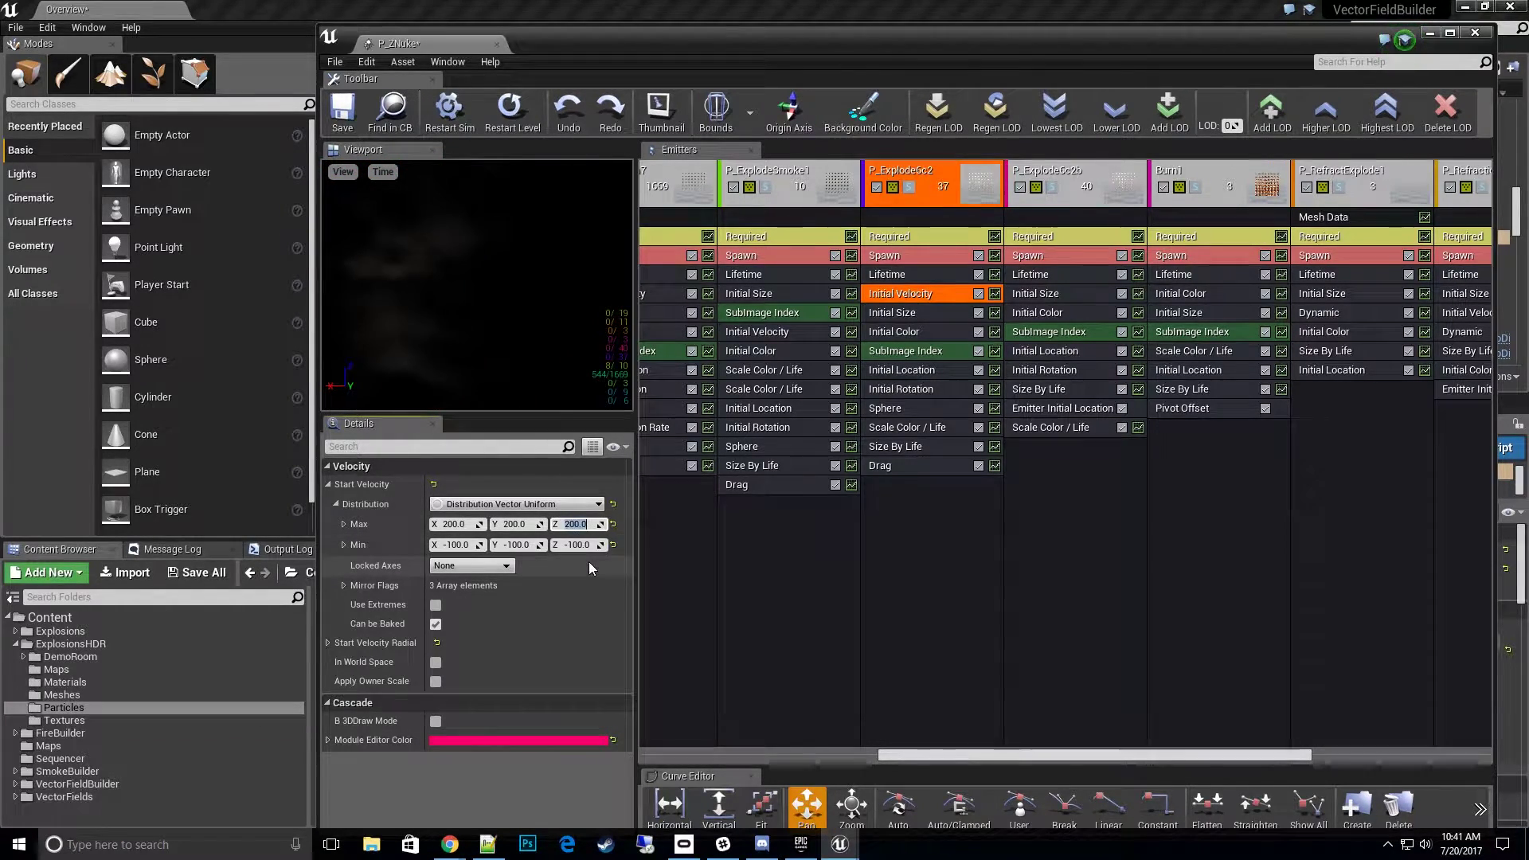
Set the minimum start velocity of P_Explode5c2 to -200 on X, Y and Z.
left_click(461, 546)
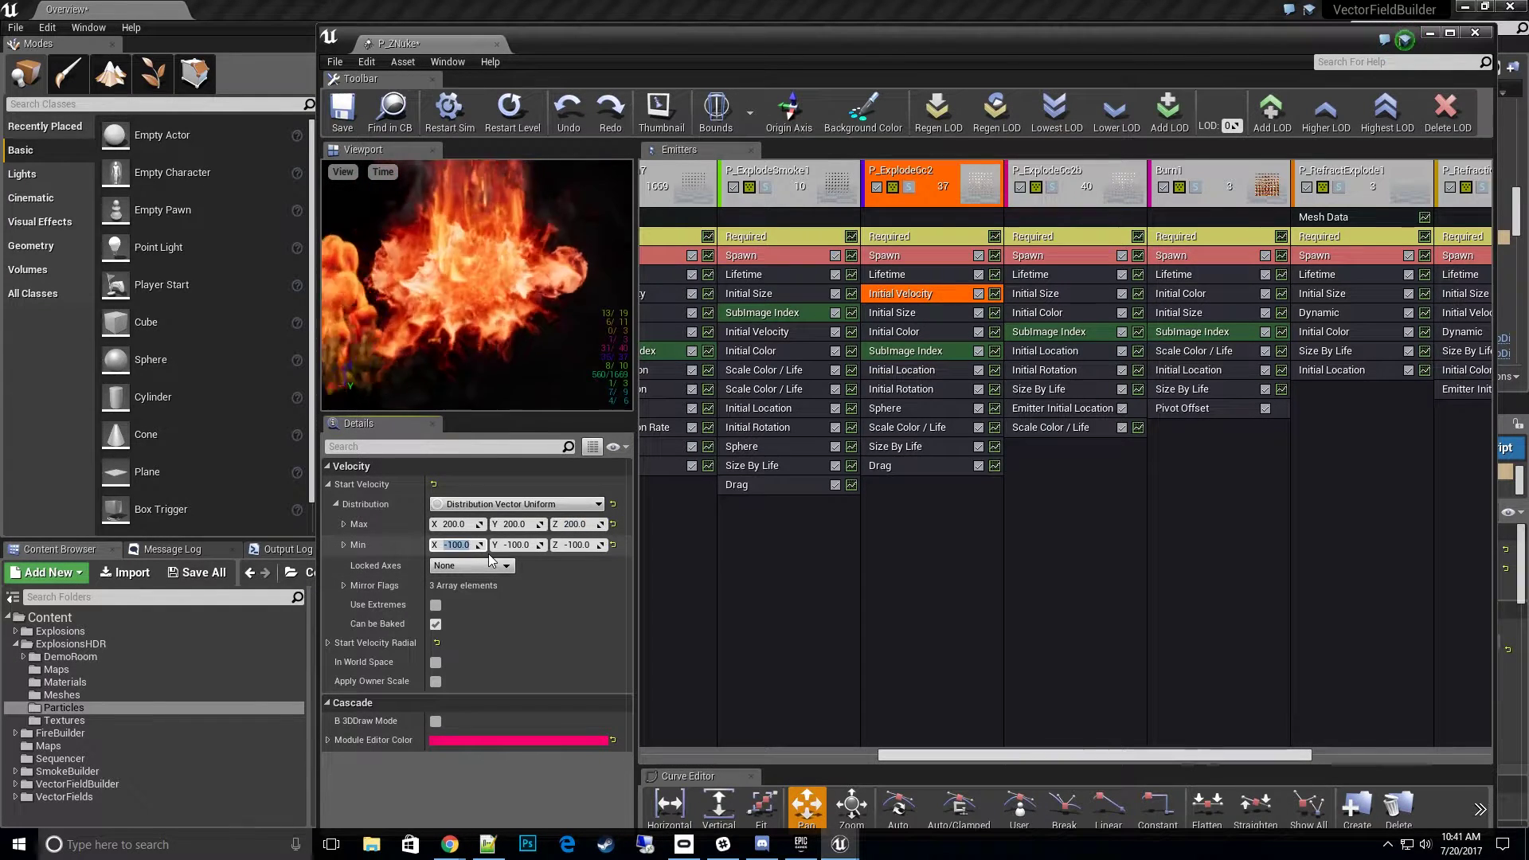
type("-200")
key("Return")
left_click(530, 545)
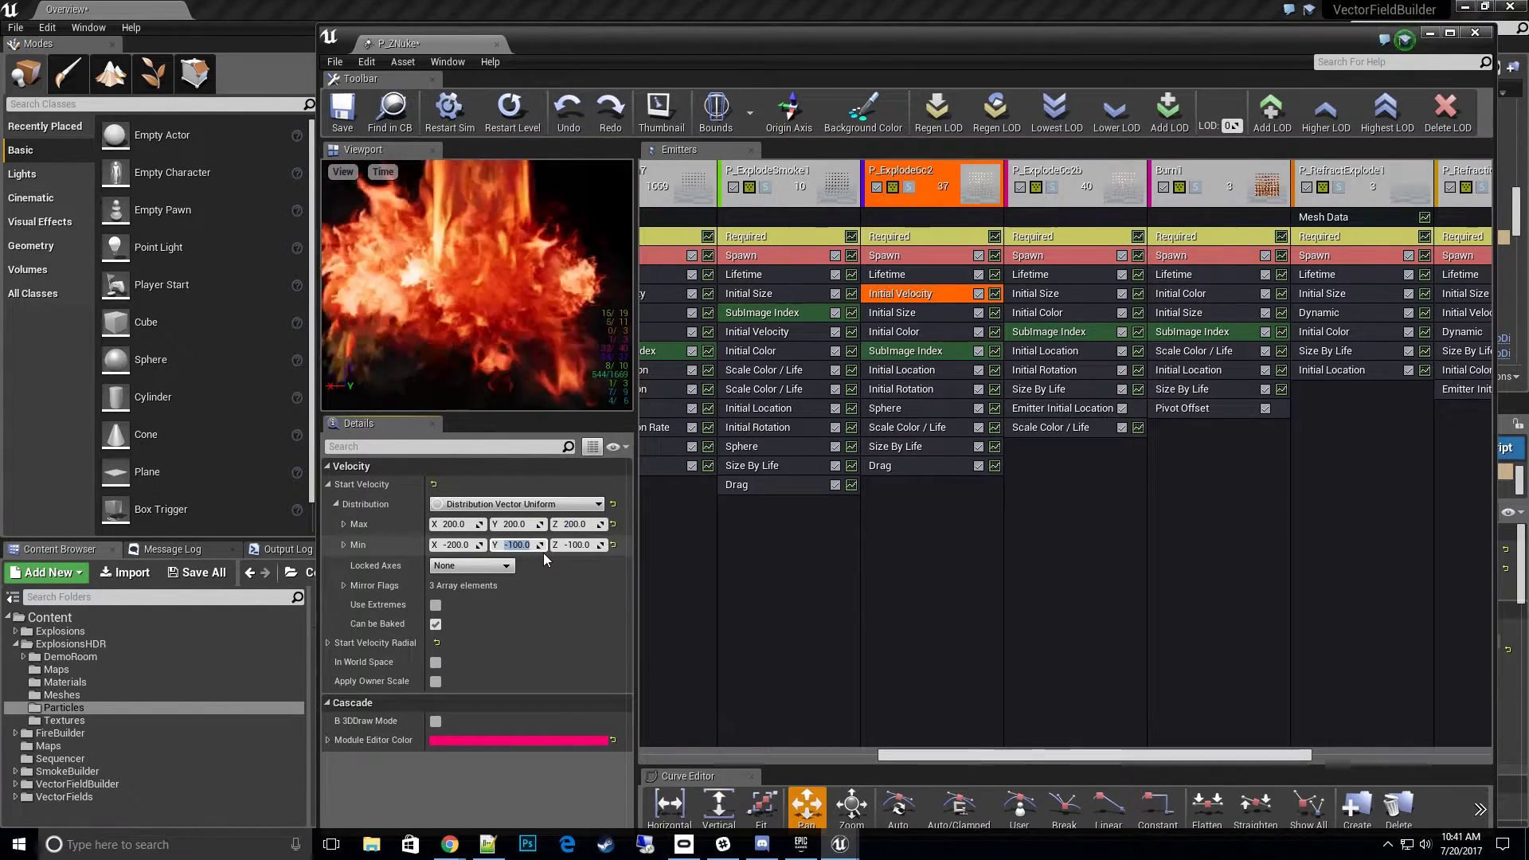
type("-200")
left_click(581, 546)
type("-")
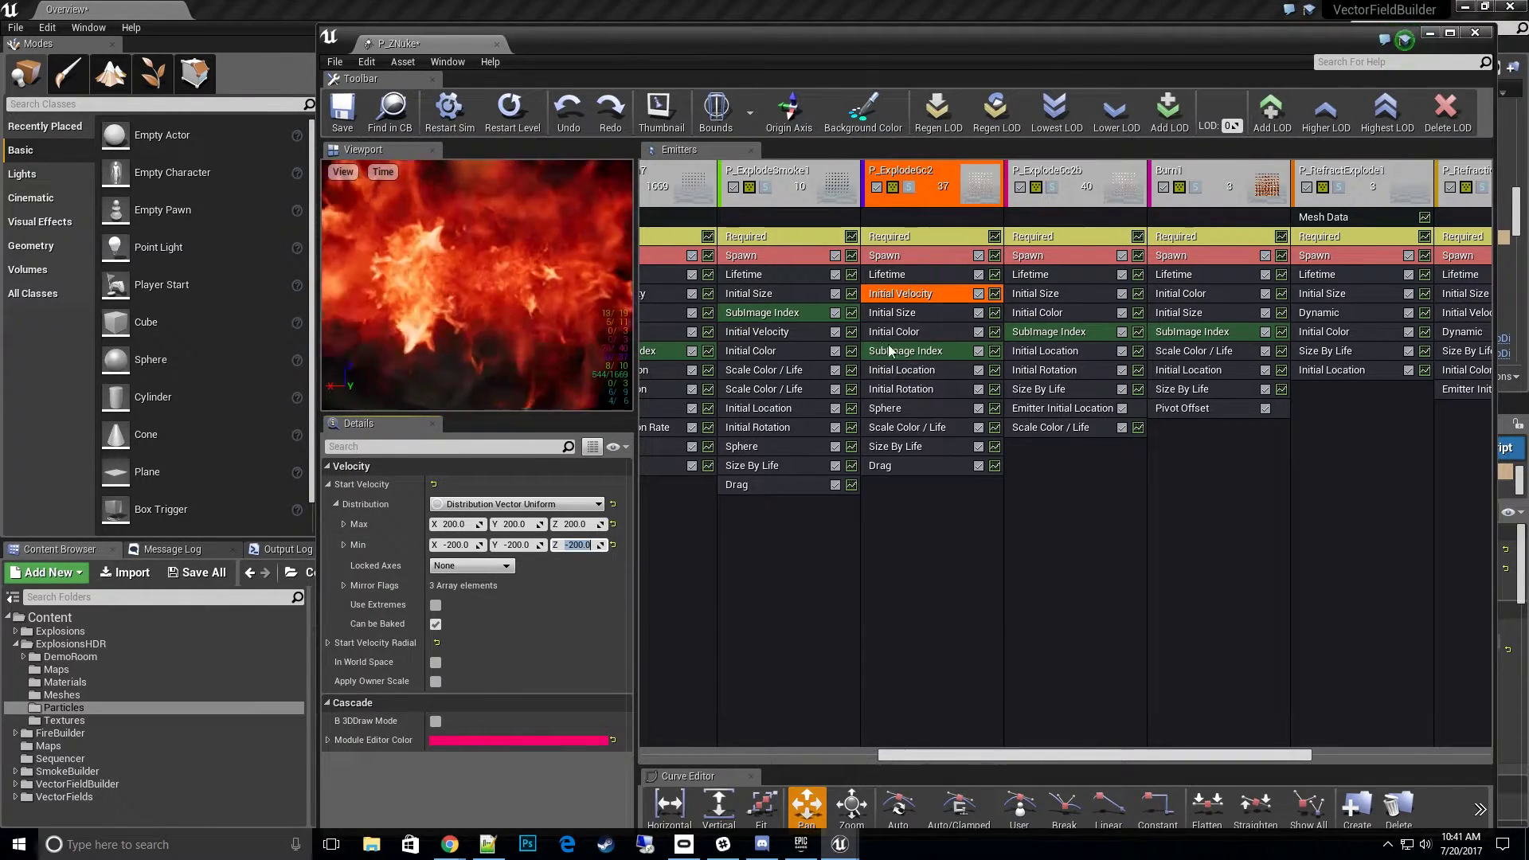
In P_Explode5c2's Sphere module, set the start radius curve's Out Val to 100 for point 0 and 400 for point 1.
left_click(921, 410)
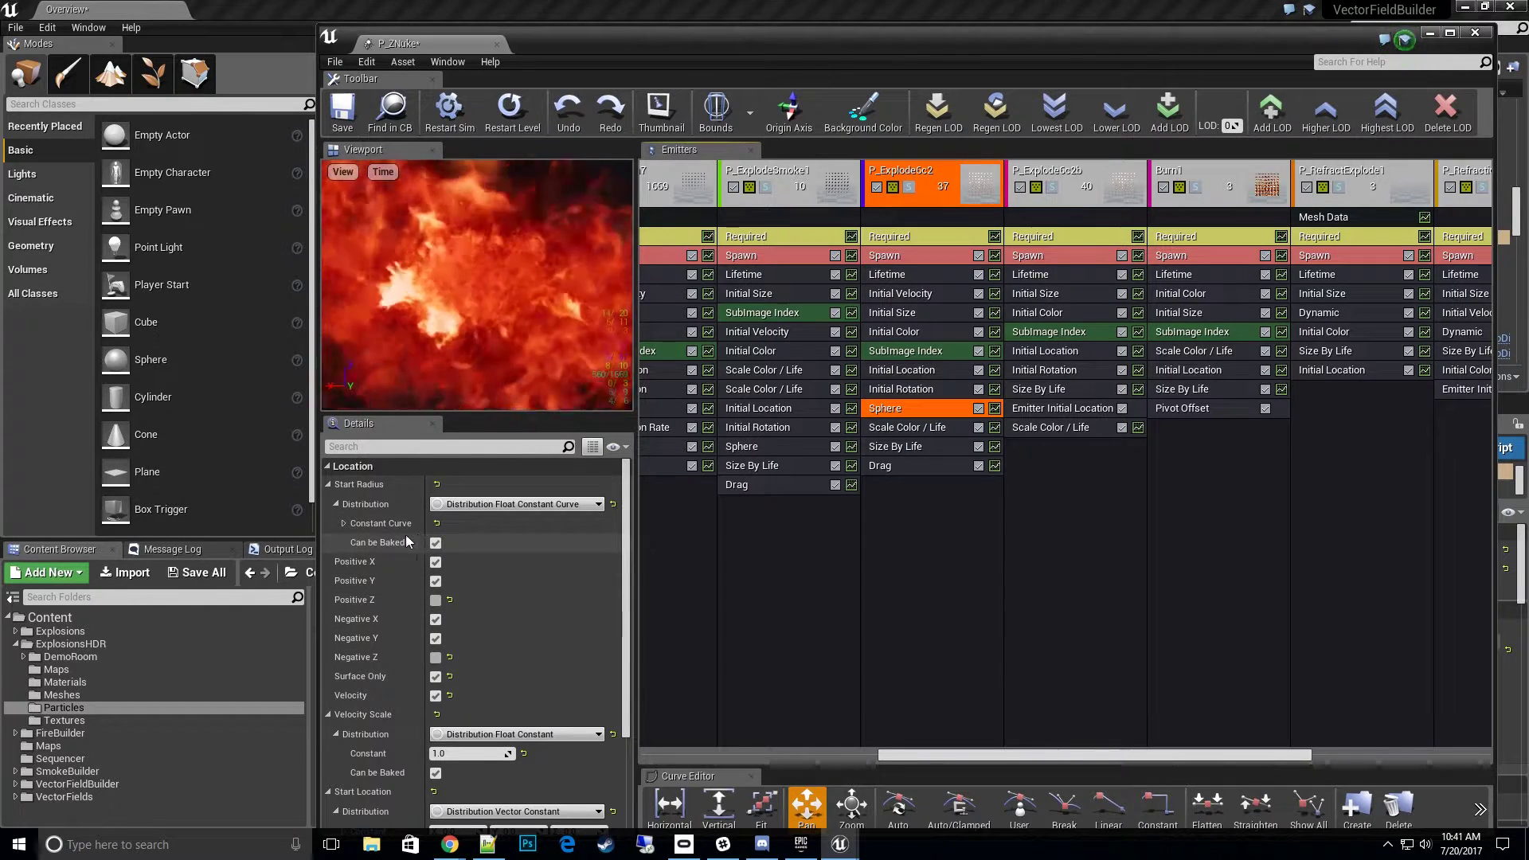
left_click(346, 524)
left_click(352, 544)
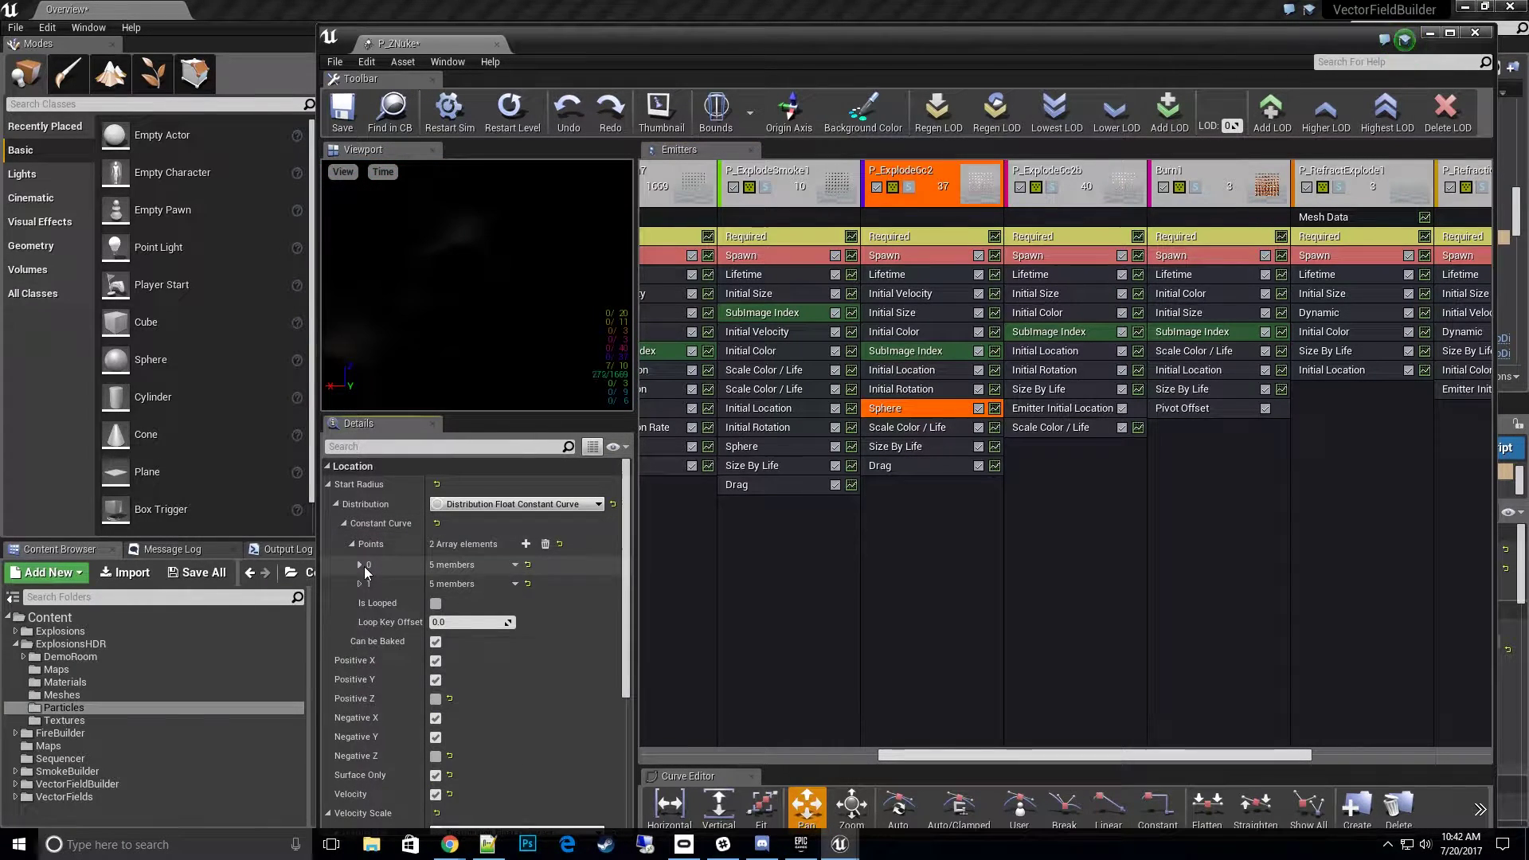
left_click(361, 565)
left_click(360, 681)
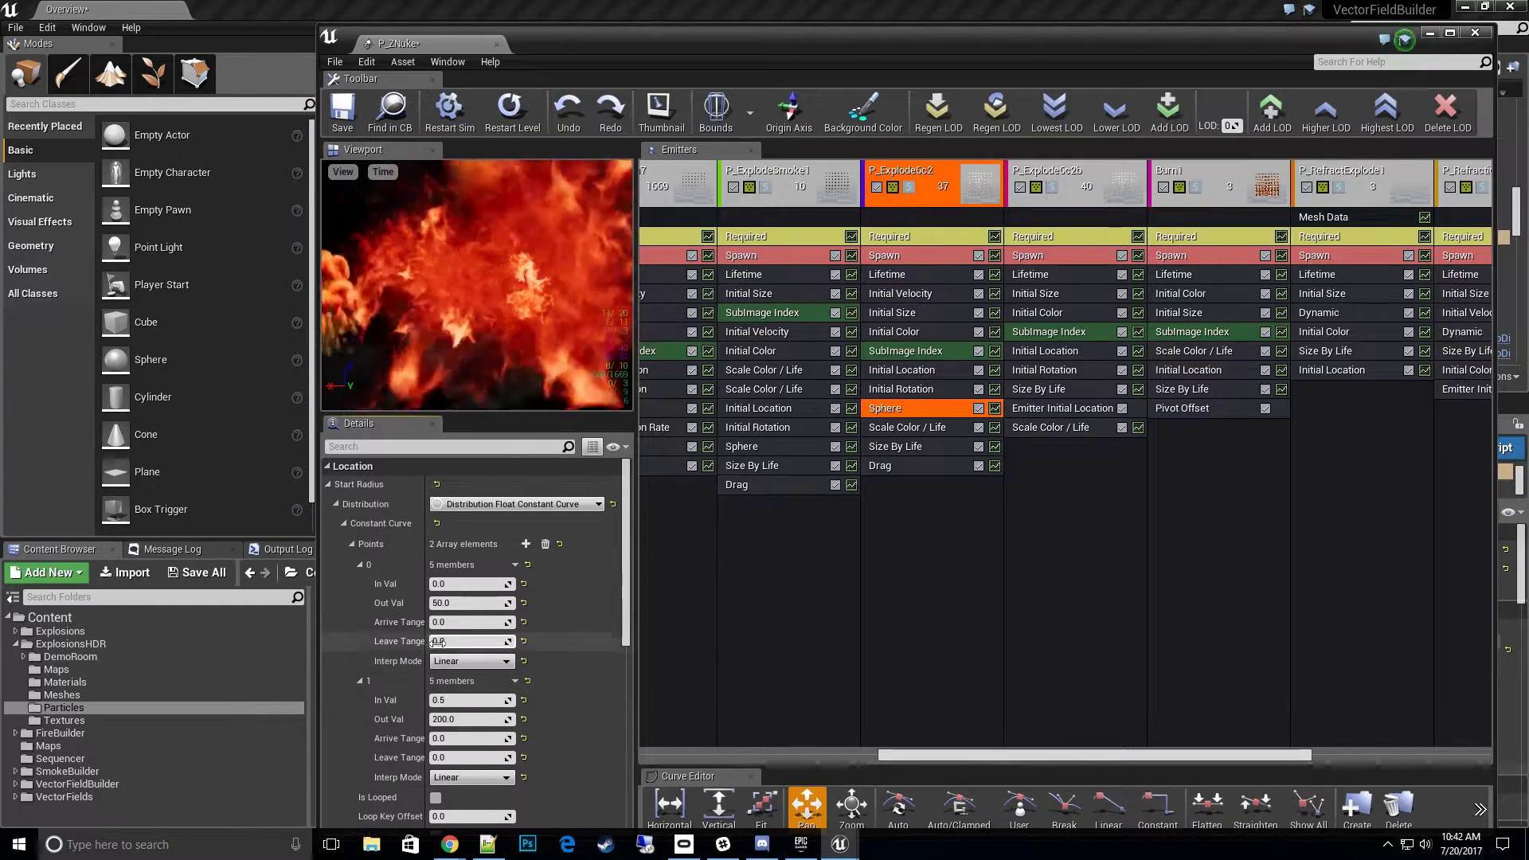
left_click(466, 603)
type("100")
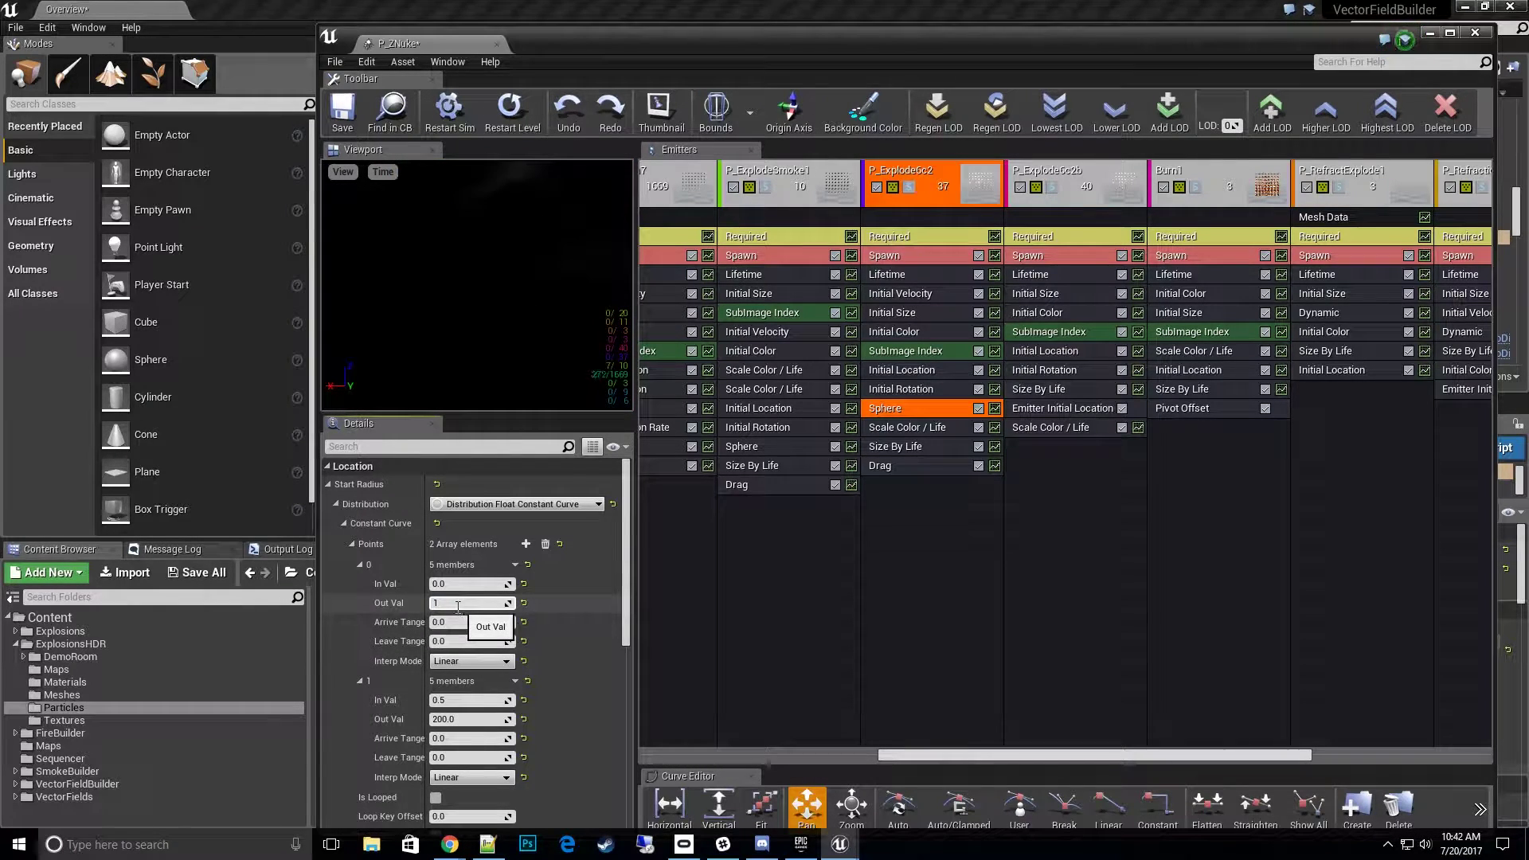
key("Return")
left_click(466, 719)
type("400")
key("Return")
Try a Velocity Scale constant of 2 in P_Explode5c2's Sphere module and set it back to 1.
scroll(527, 616, "down", 3)
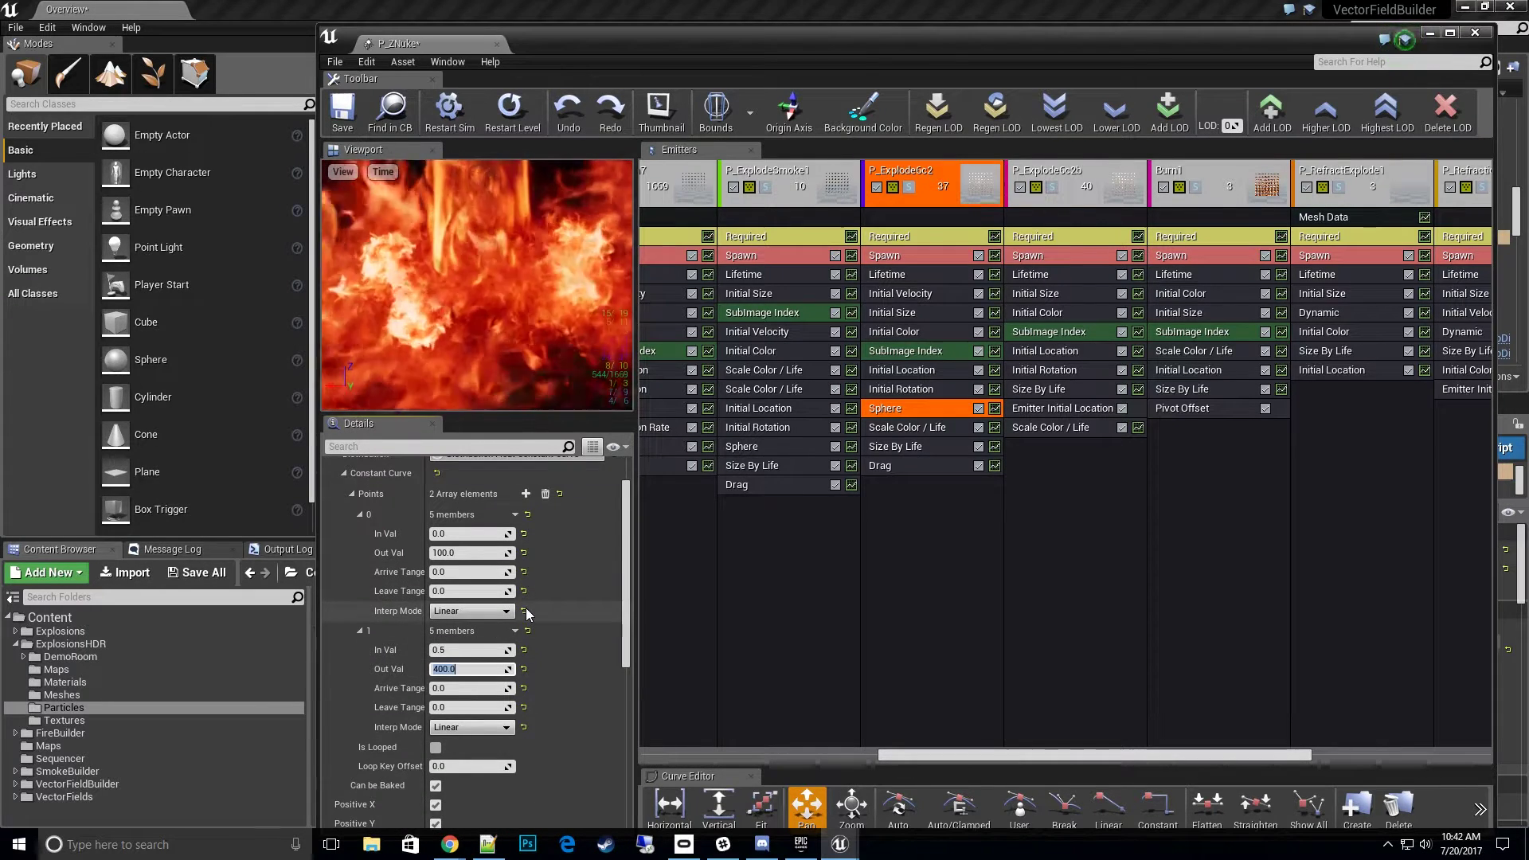
scroll(504, 683, "down", 2)
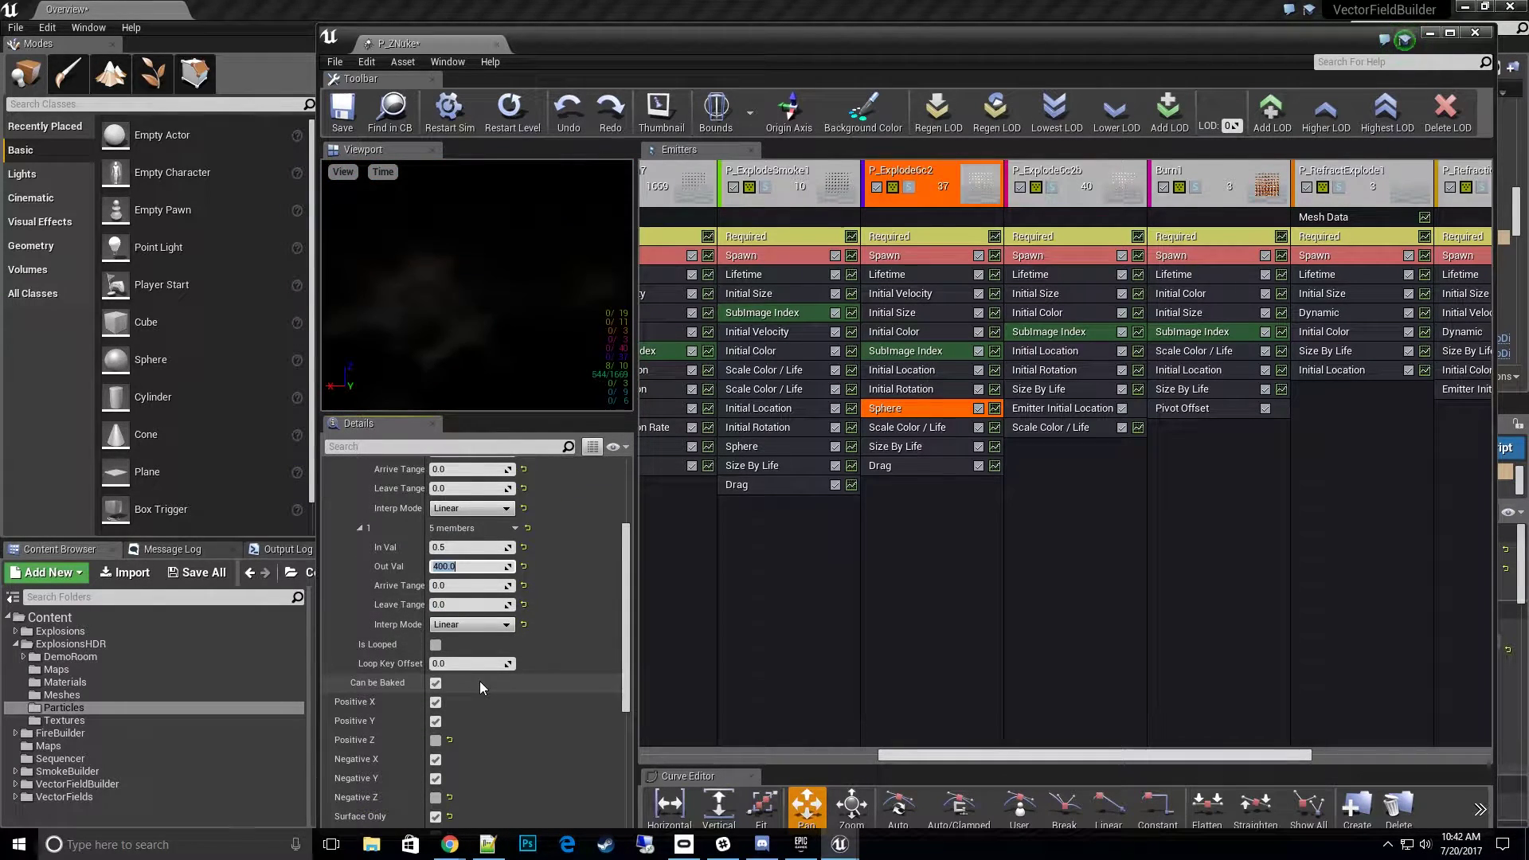
scroll(483, 681, "down", 3)
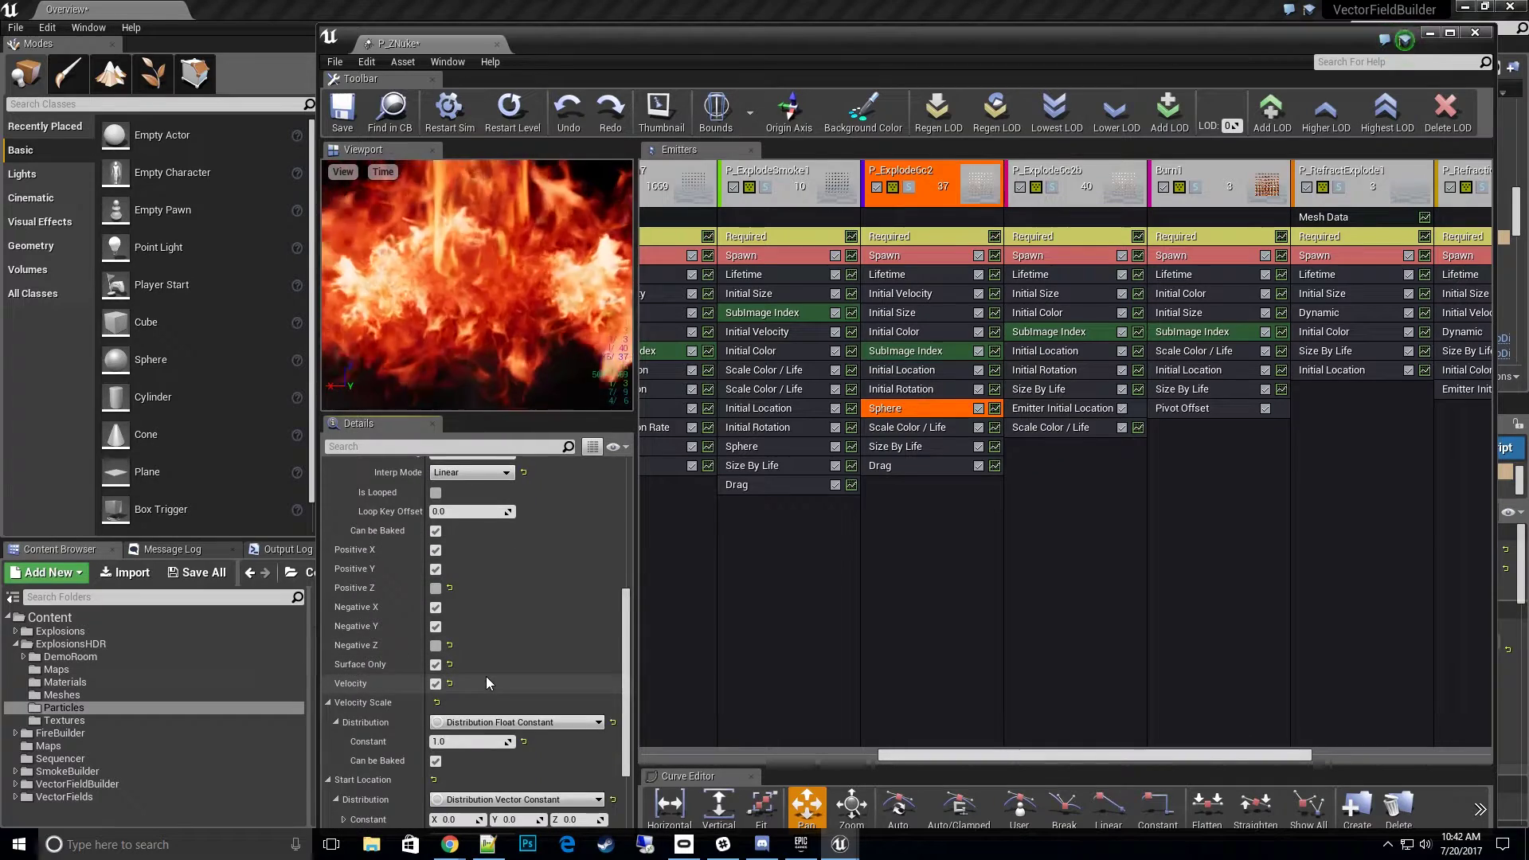
scroll(486, 676, "down", 1)
left_click(472, 691)
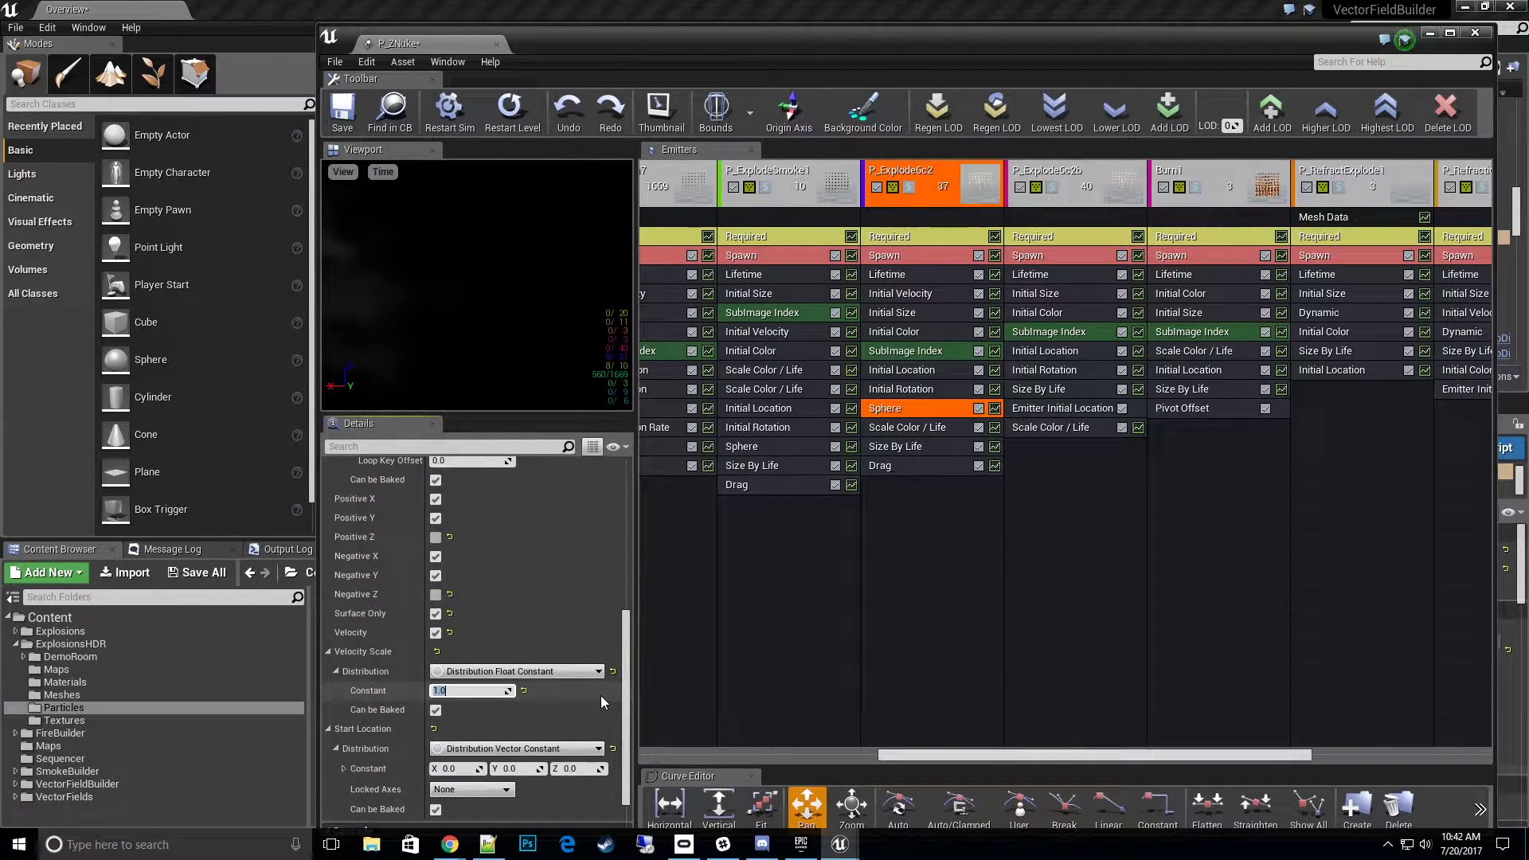
type("2")
key("Return")
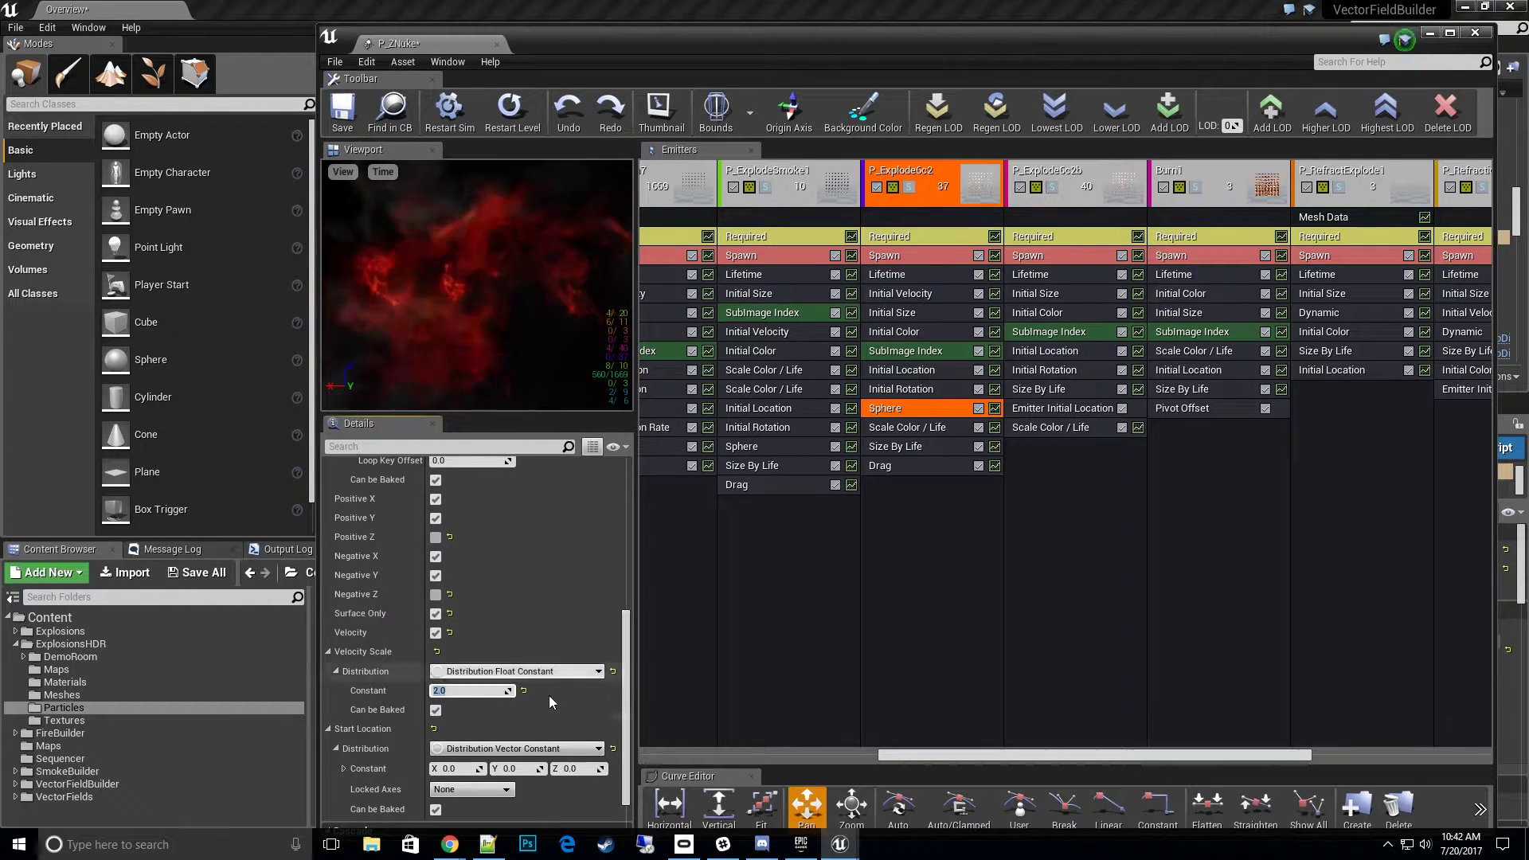
type("1")
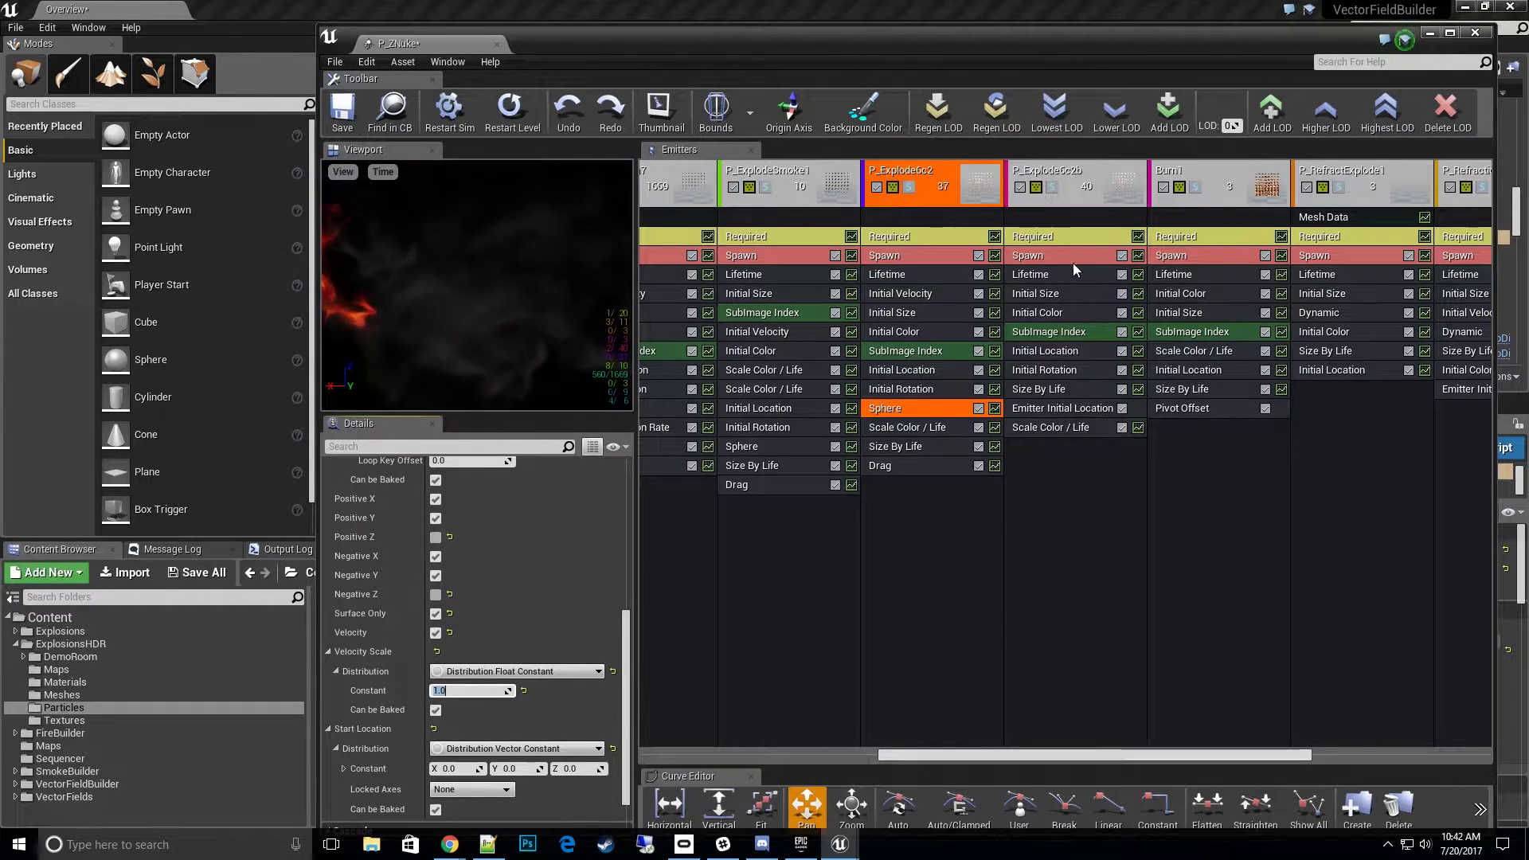
In P_RefractionHeat1's Initial Velocity module, set the X start velocity to a maximum of 600 and a minimum of 40.
left_click(1086, 236)
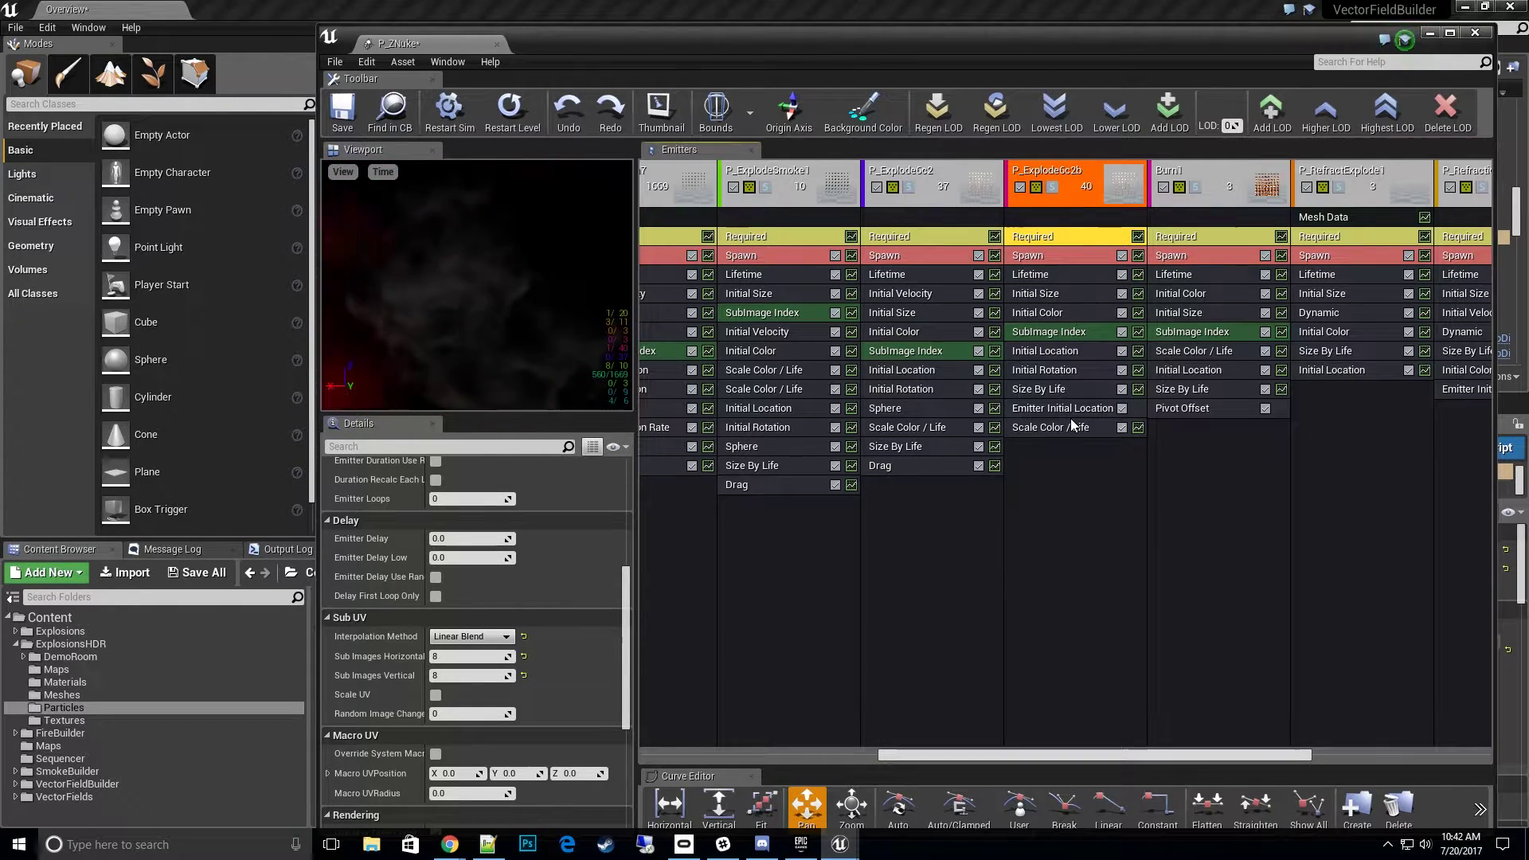
left_click_drag(1131, 756, 1231, 732)
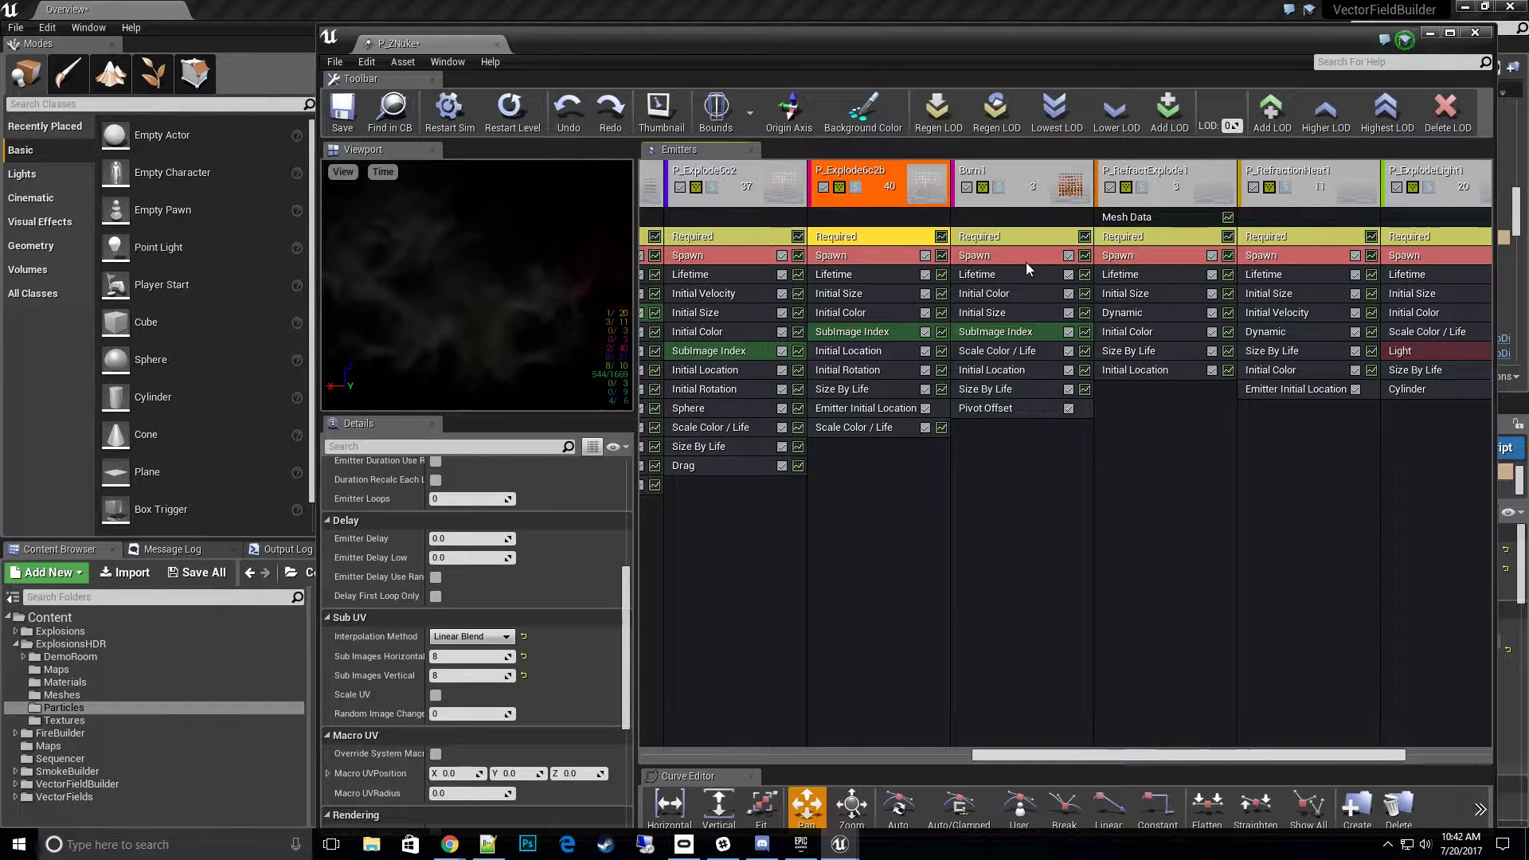
left_click_drag(1202, 756, 1290, 761)
left_click(816, 369)
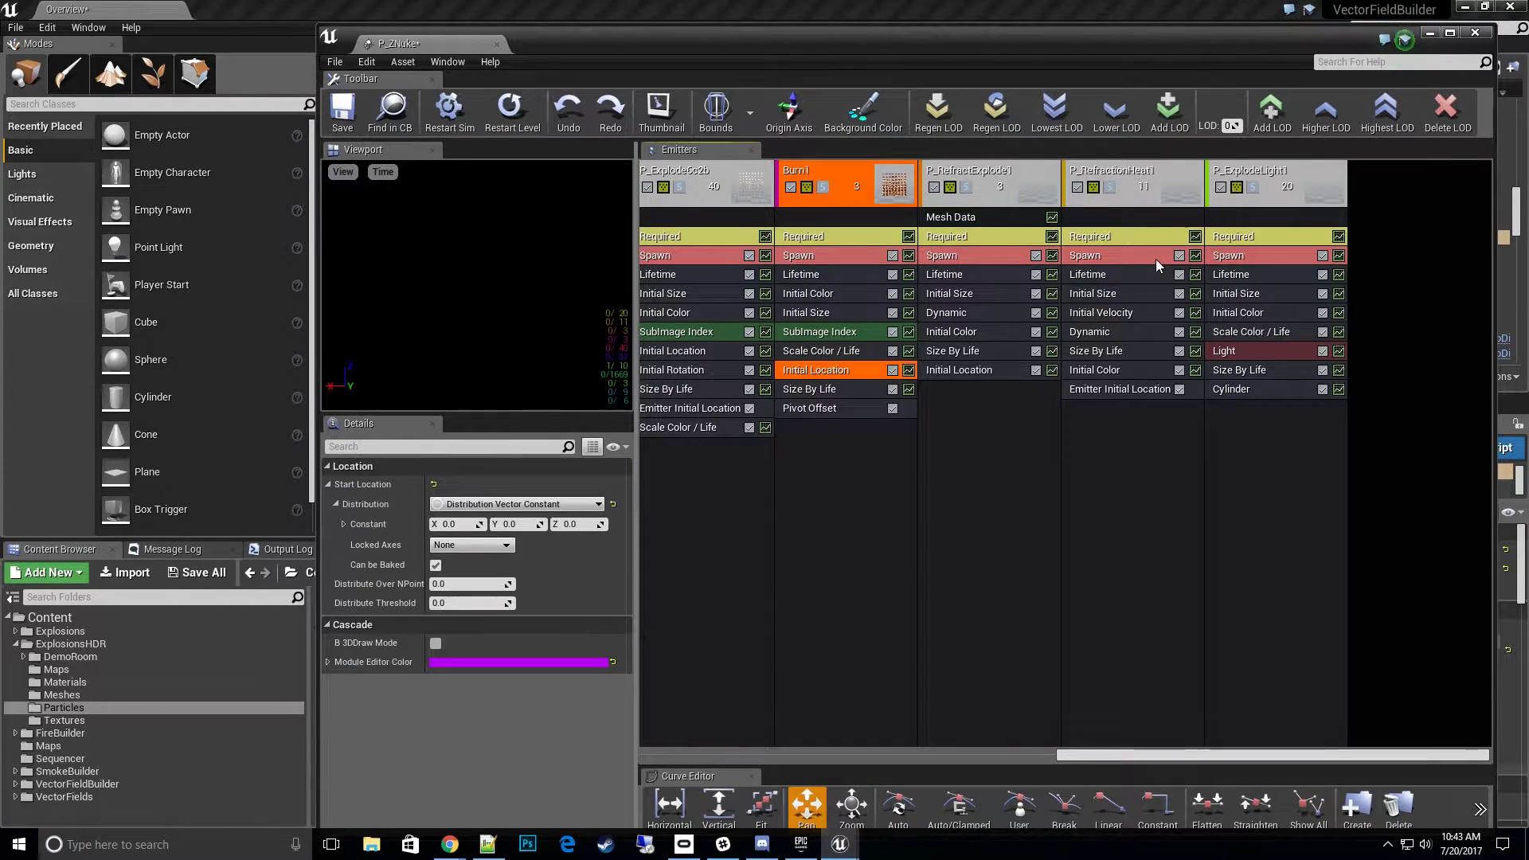
left_click(1135, 313)
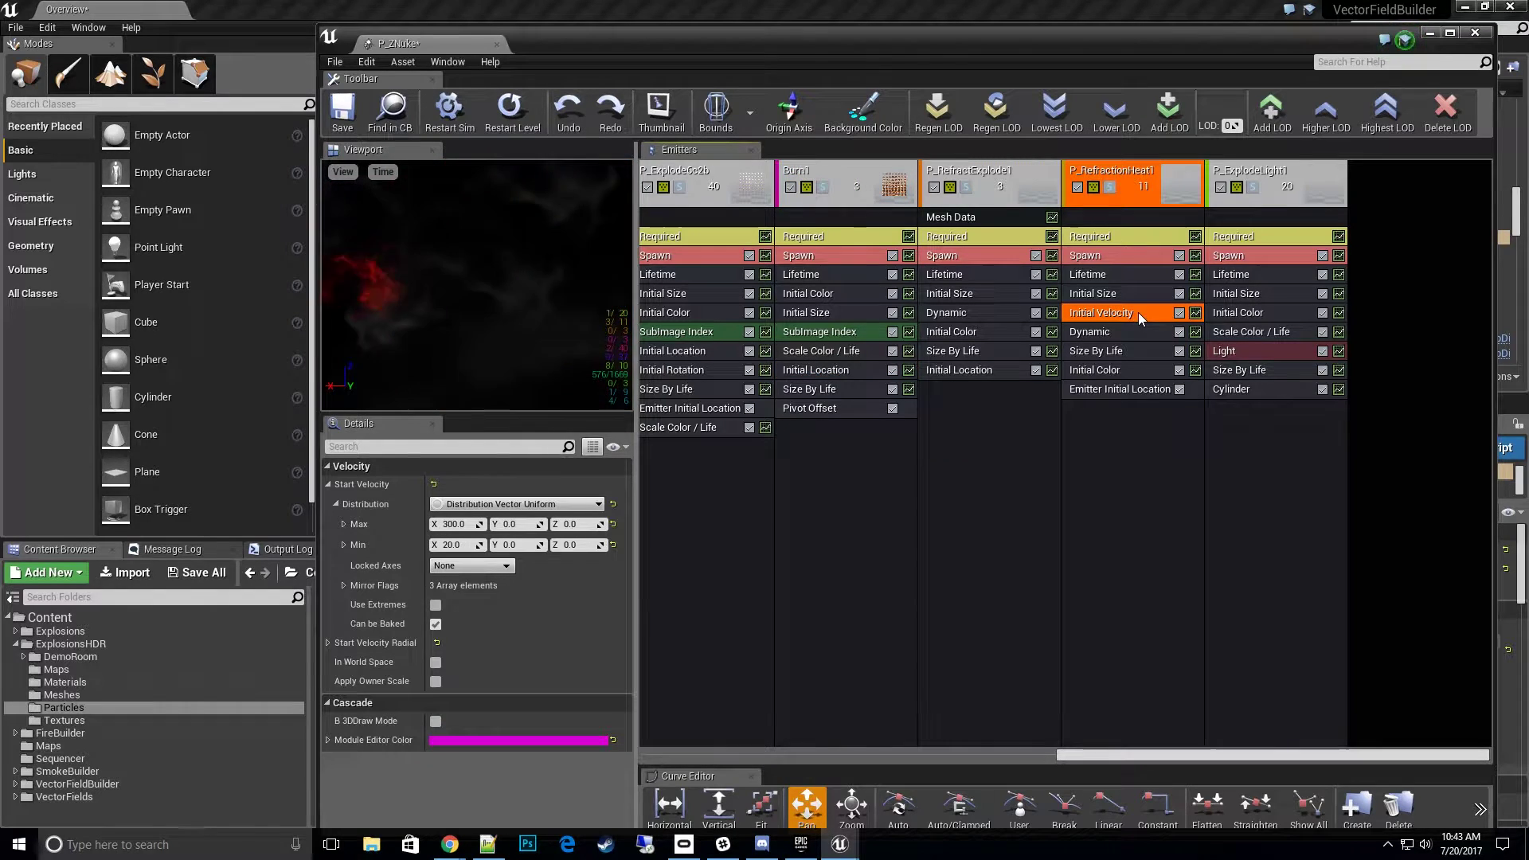
left_click(456, 524)
type("600")
left_click(469, 545)
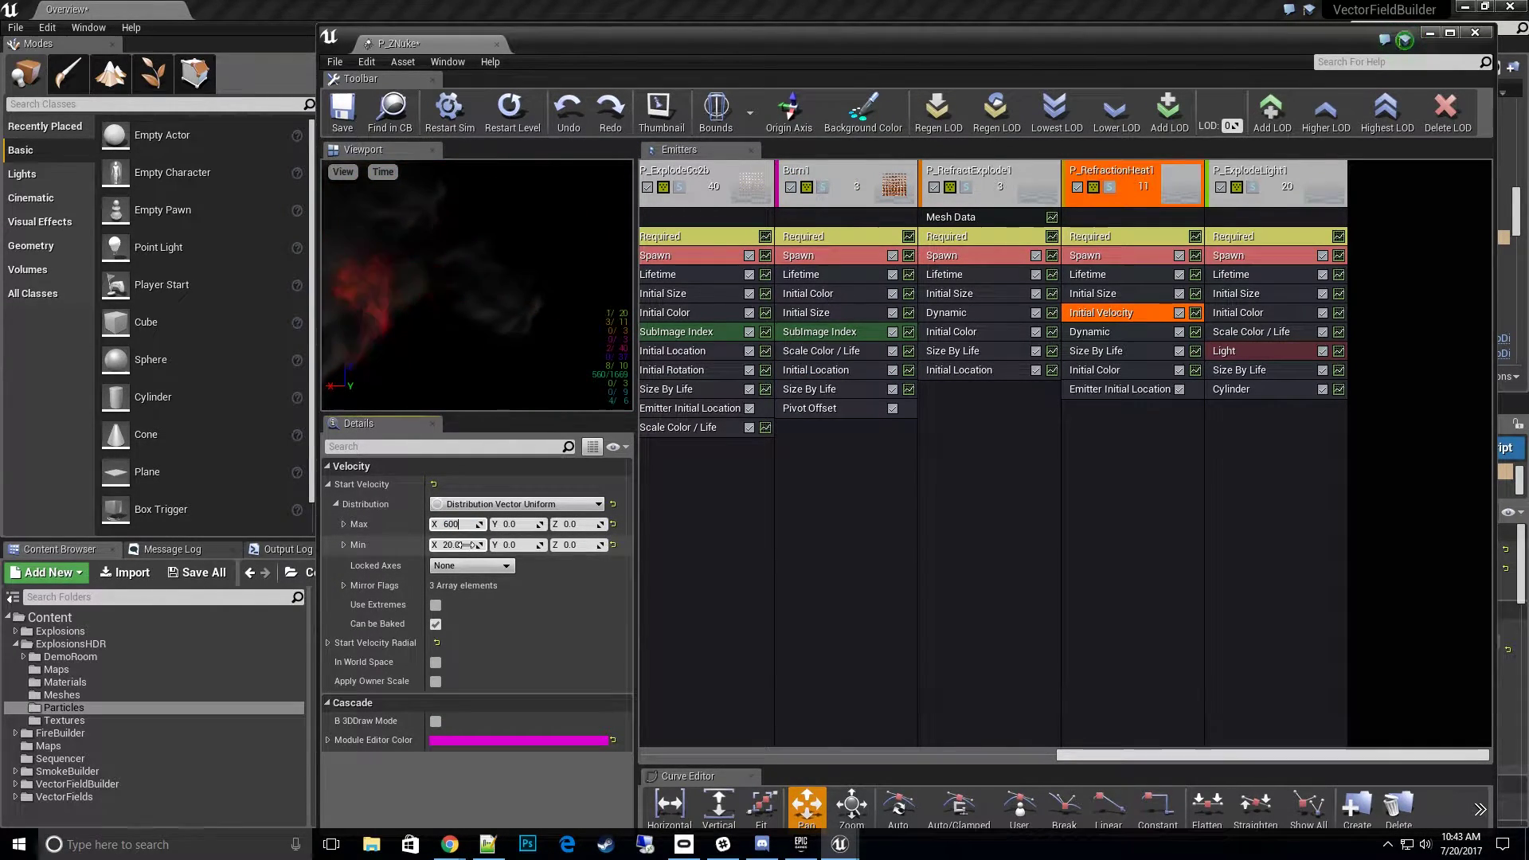
type("0")
key("Return")
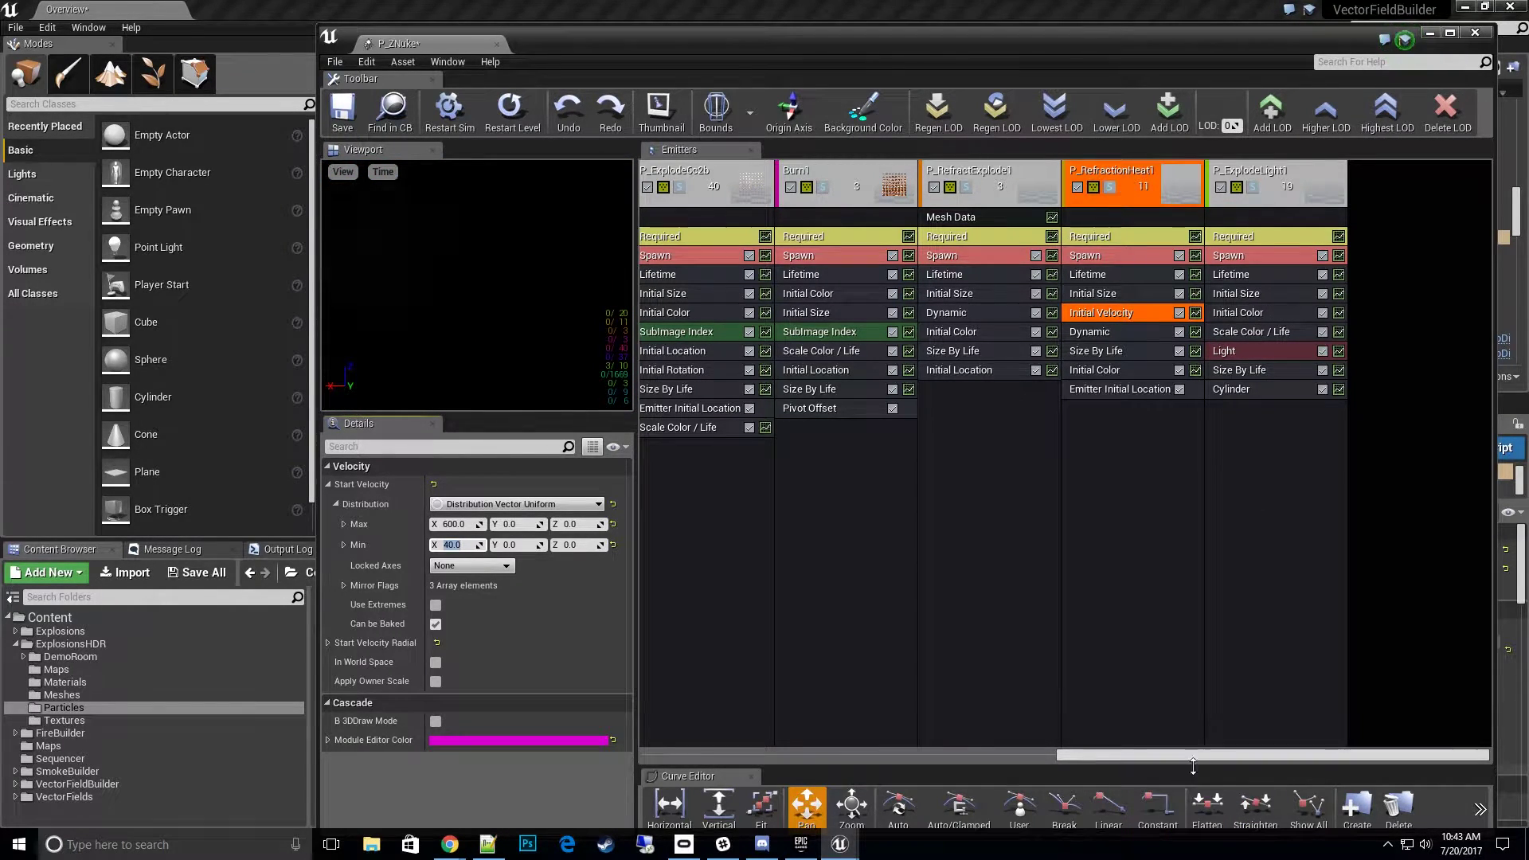
Set the Rate Scale constant in P_Explode5a7's Spawn module to 2.
left_click_drag(1273, 749, 911, 780)
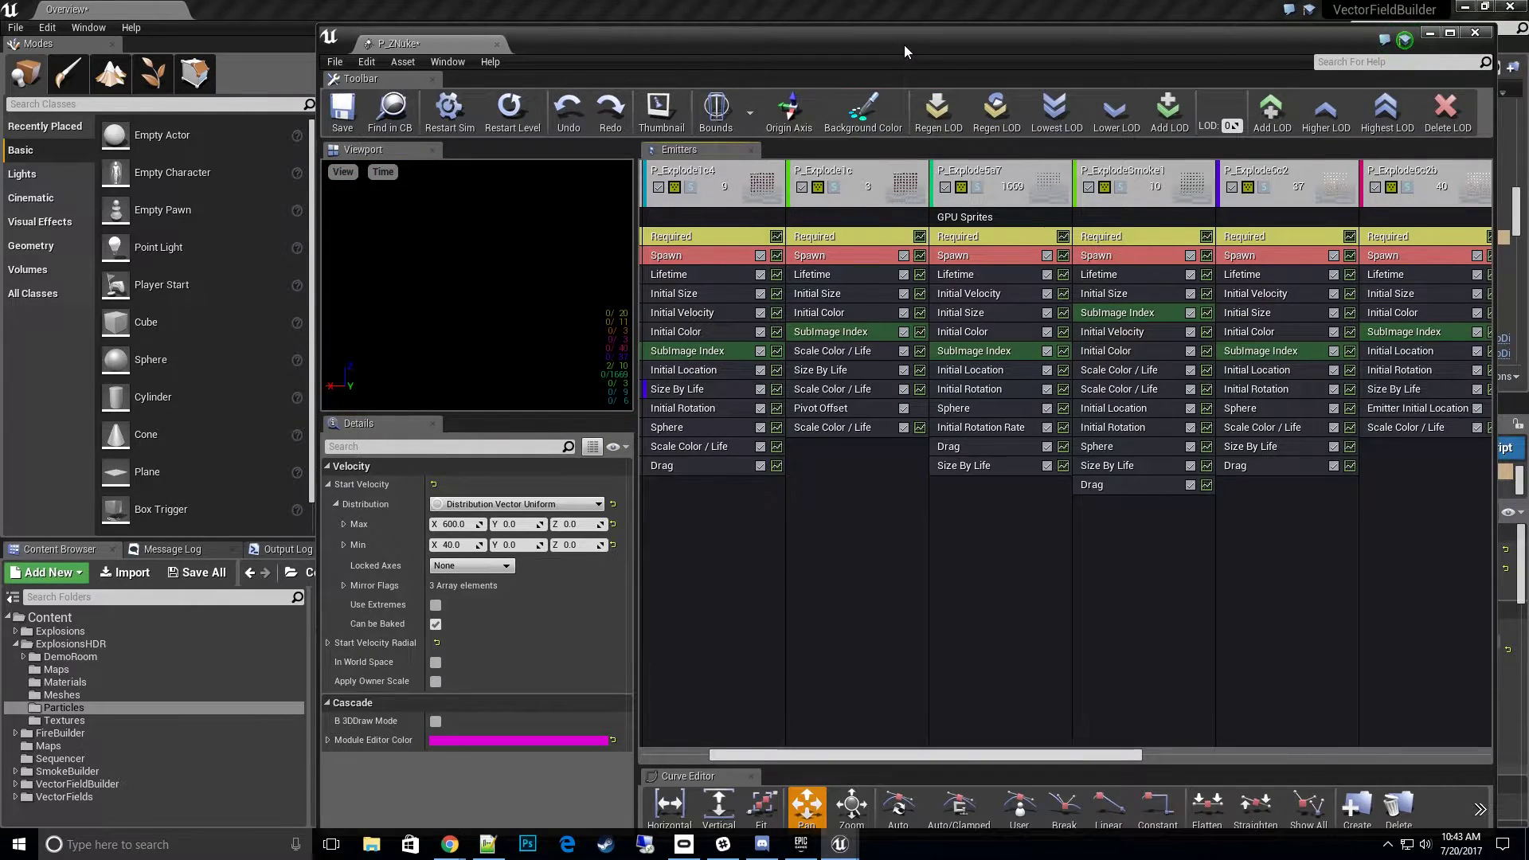
left_click_drag(904, 44, 991, 30)
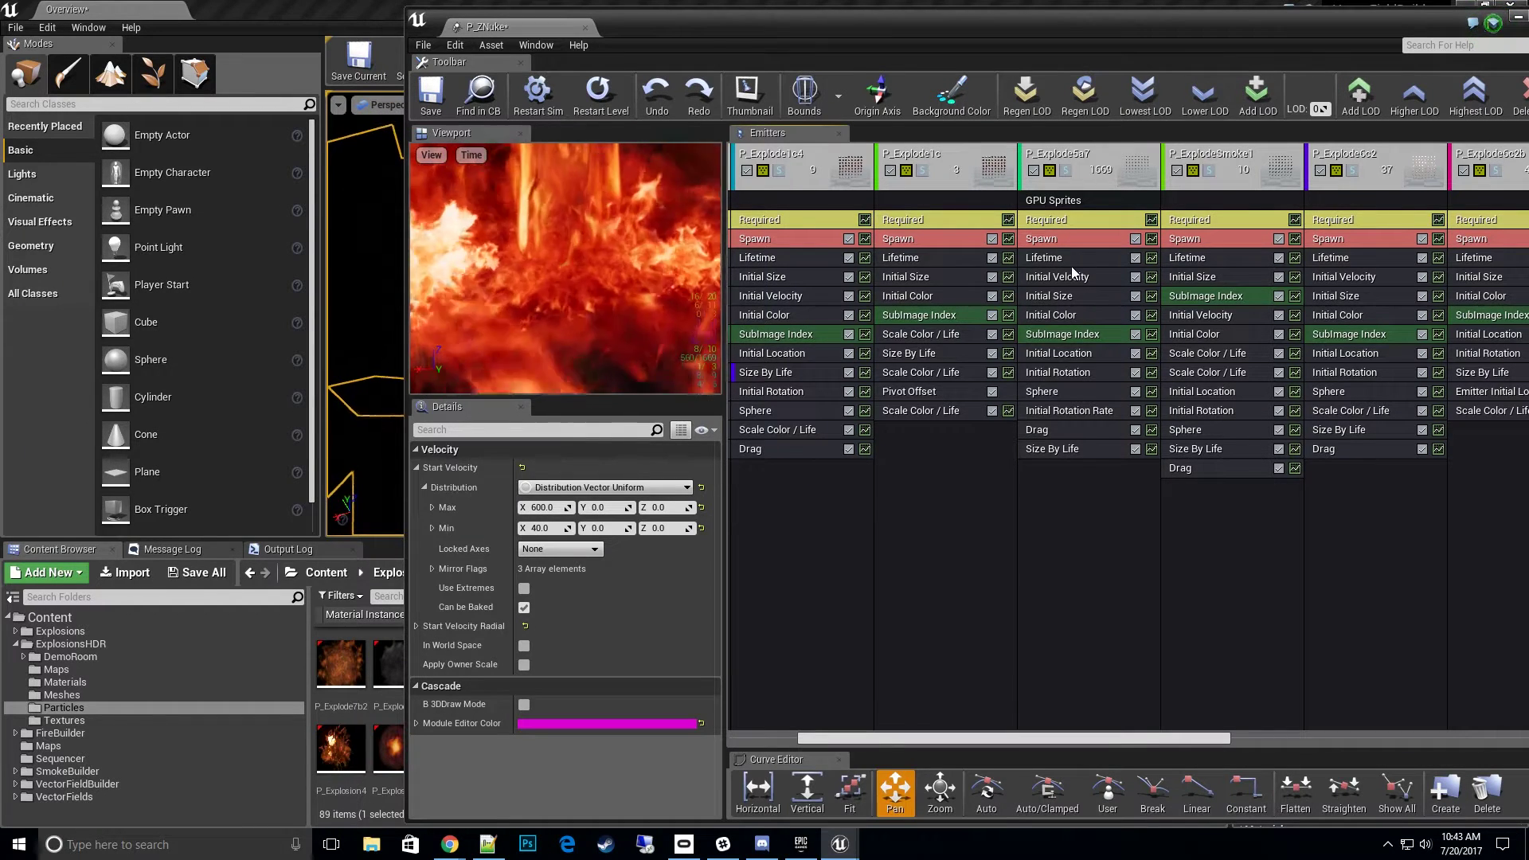
left_click(1067, 238)
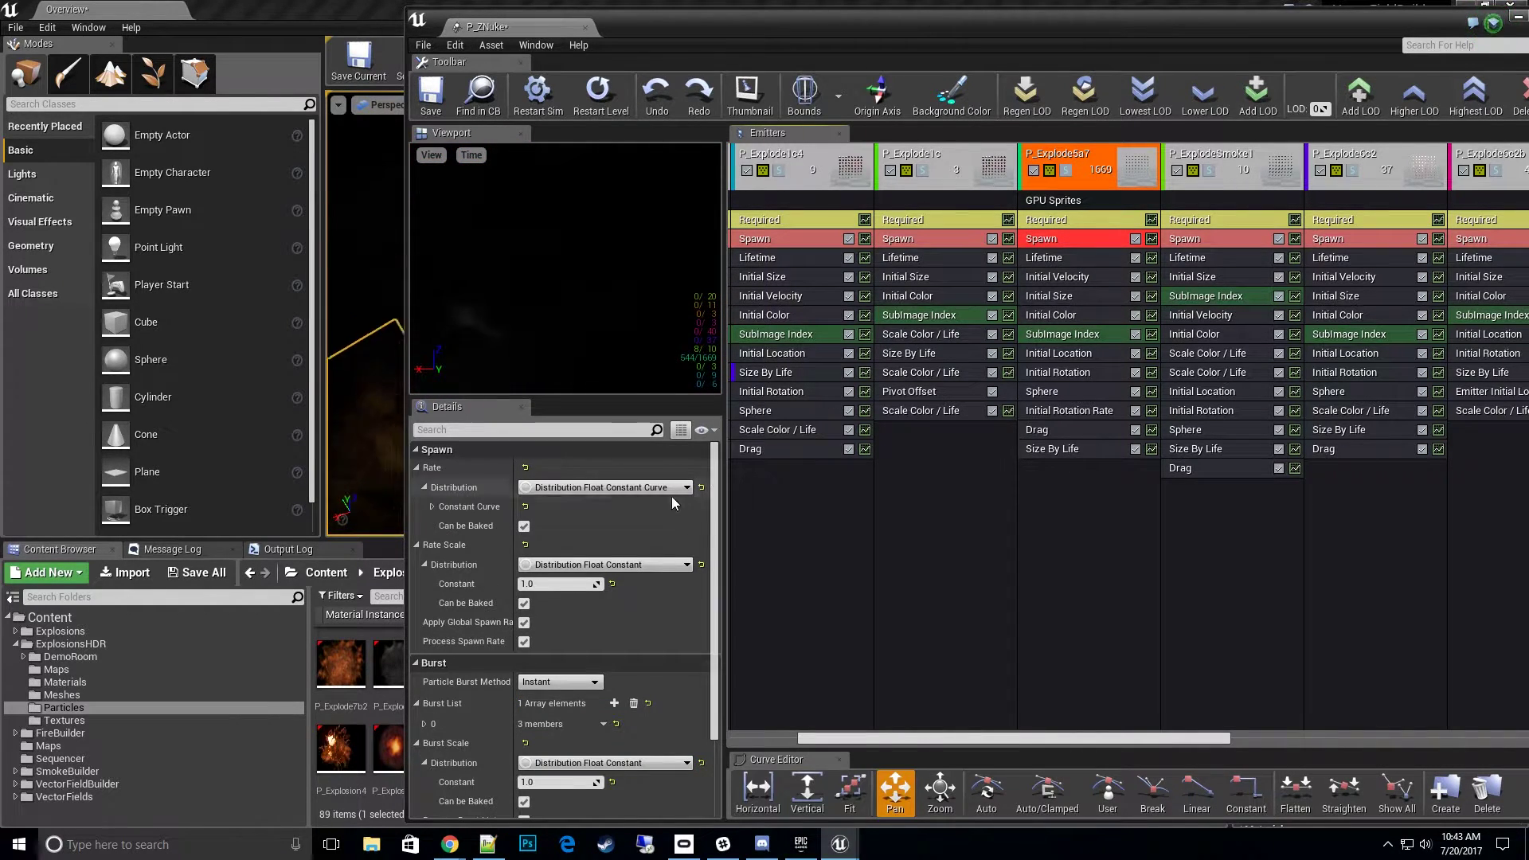
left_click(557, 584)
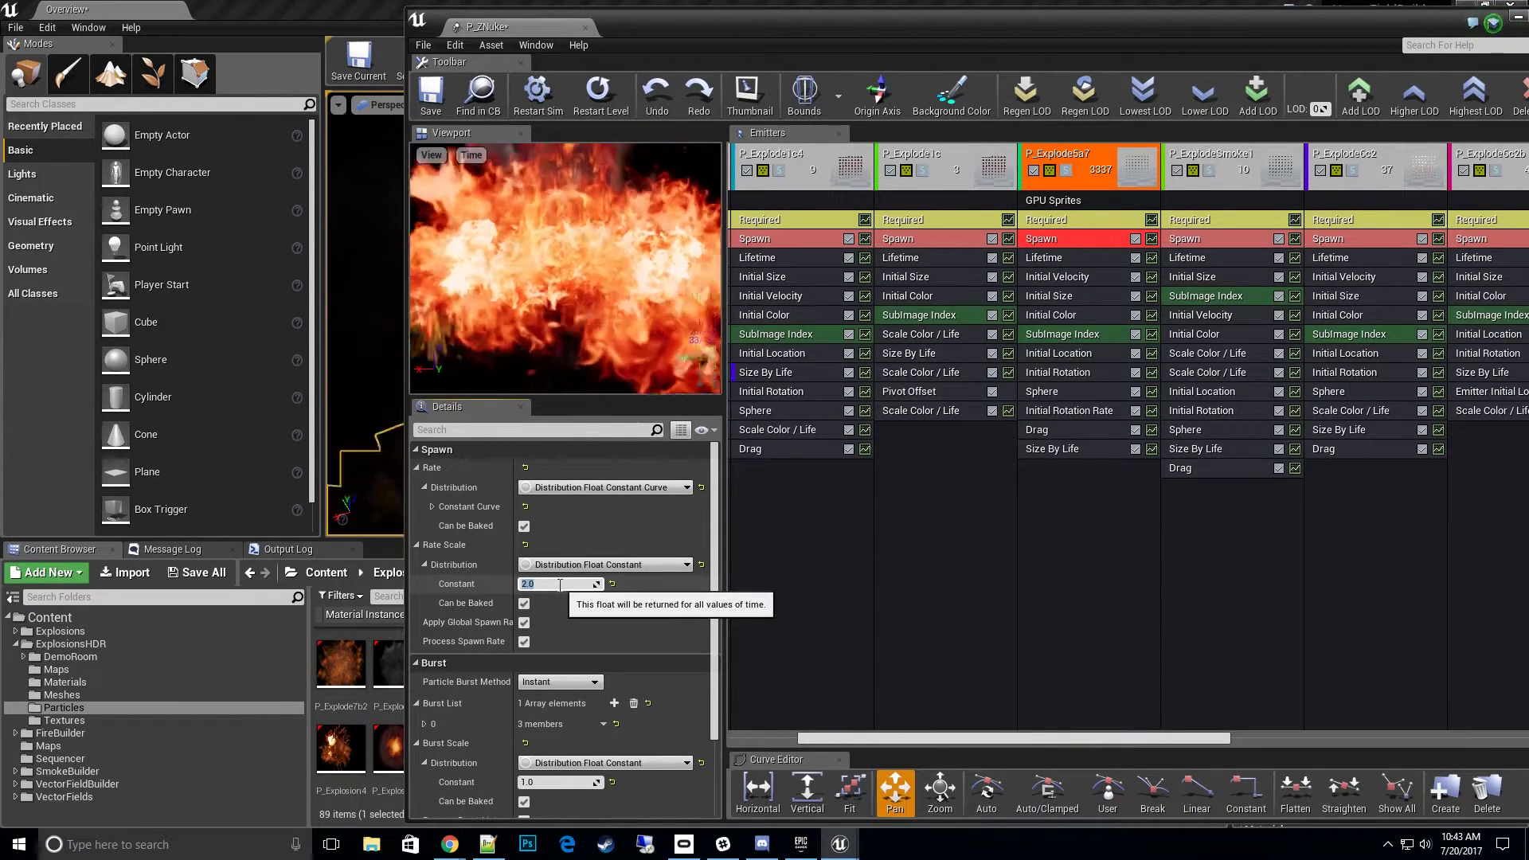
scroll(673, 644, "down", 2)
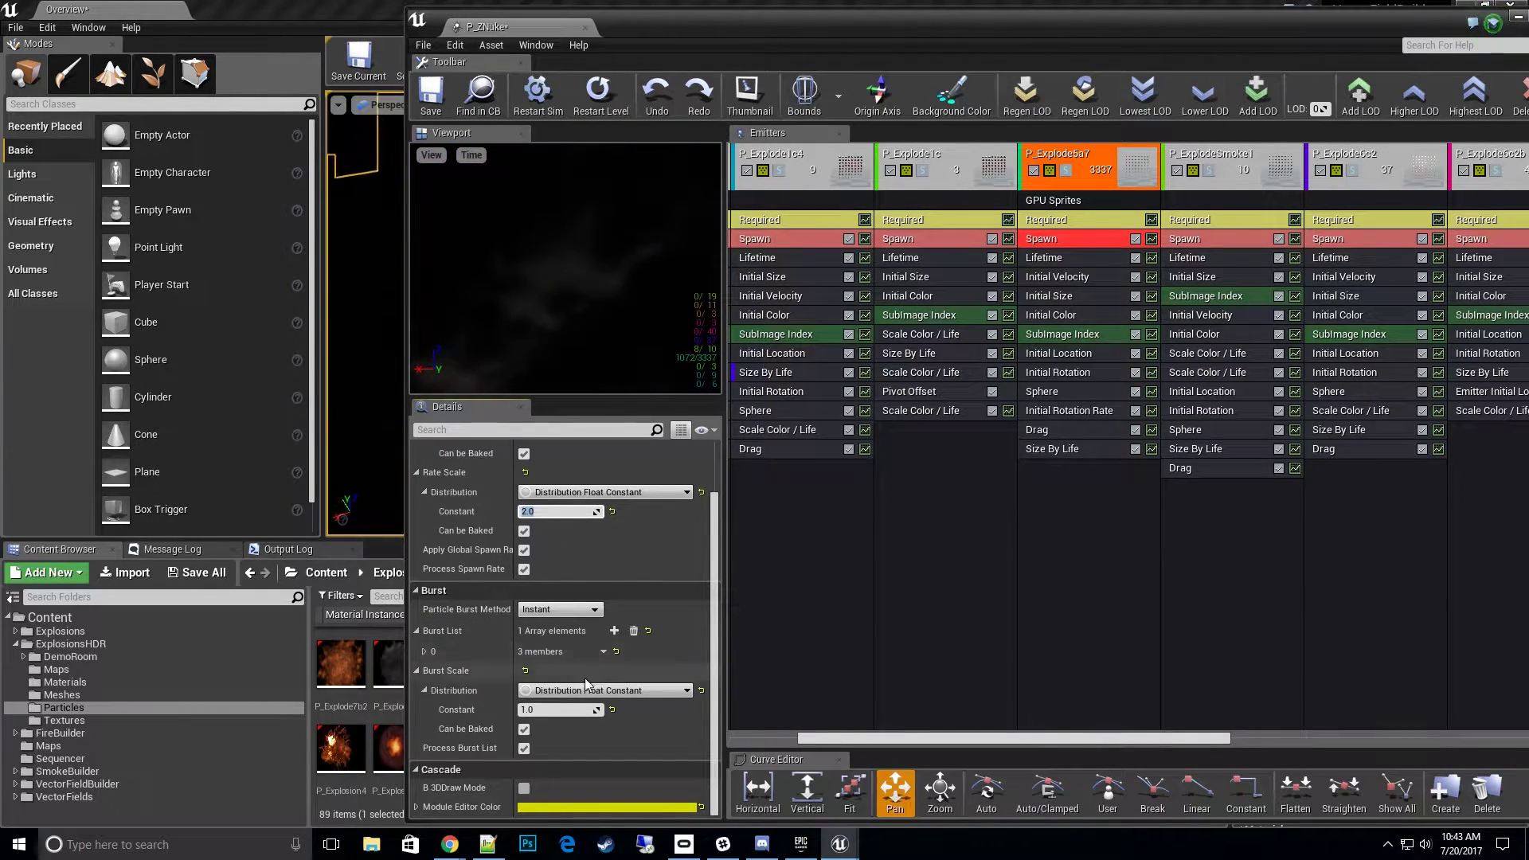
Set the Burst Scale constant in P_Explode5a7's Spawn module to 2 and save the particle system.
left_click(421, 655)
left_click(421, 654)
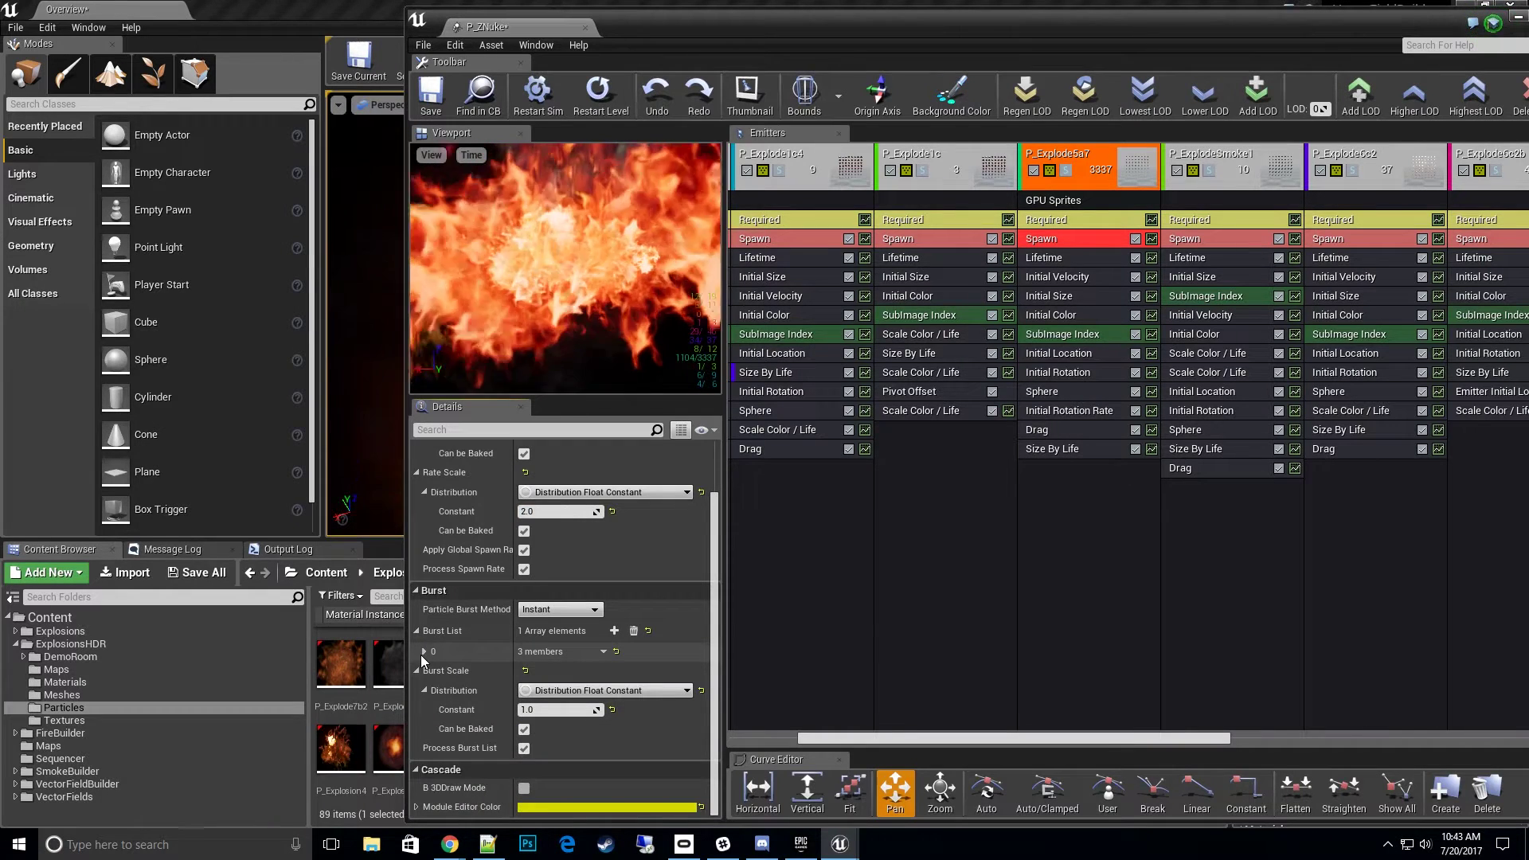
left_click(420, 655)
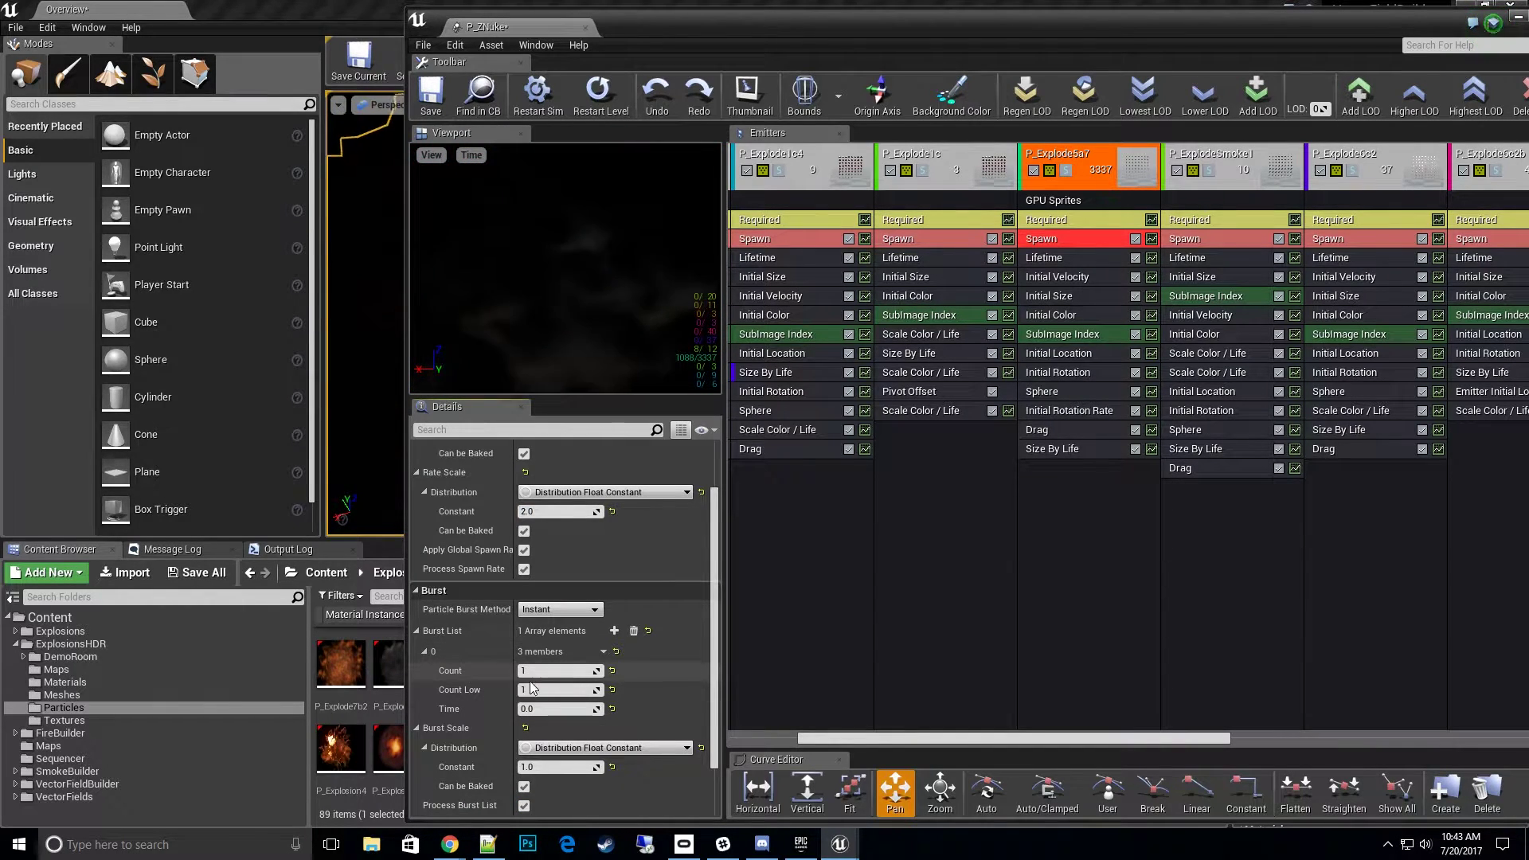
left_click(422, 653)
left_click(557, 710)
type("2")
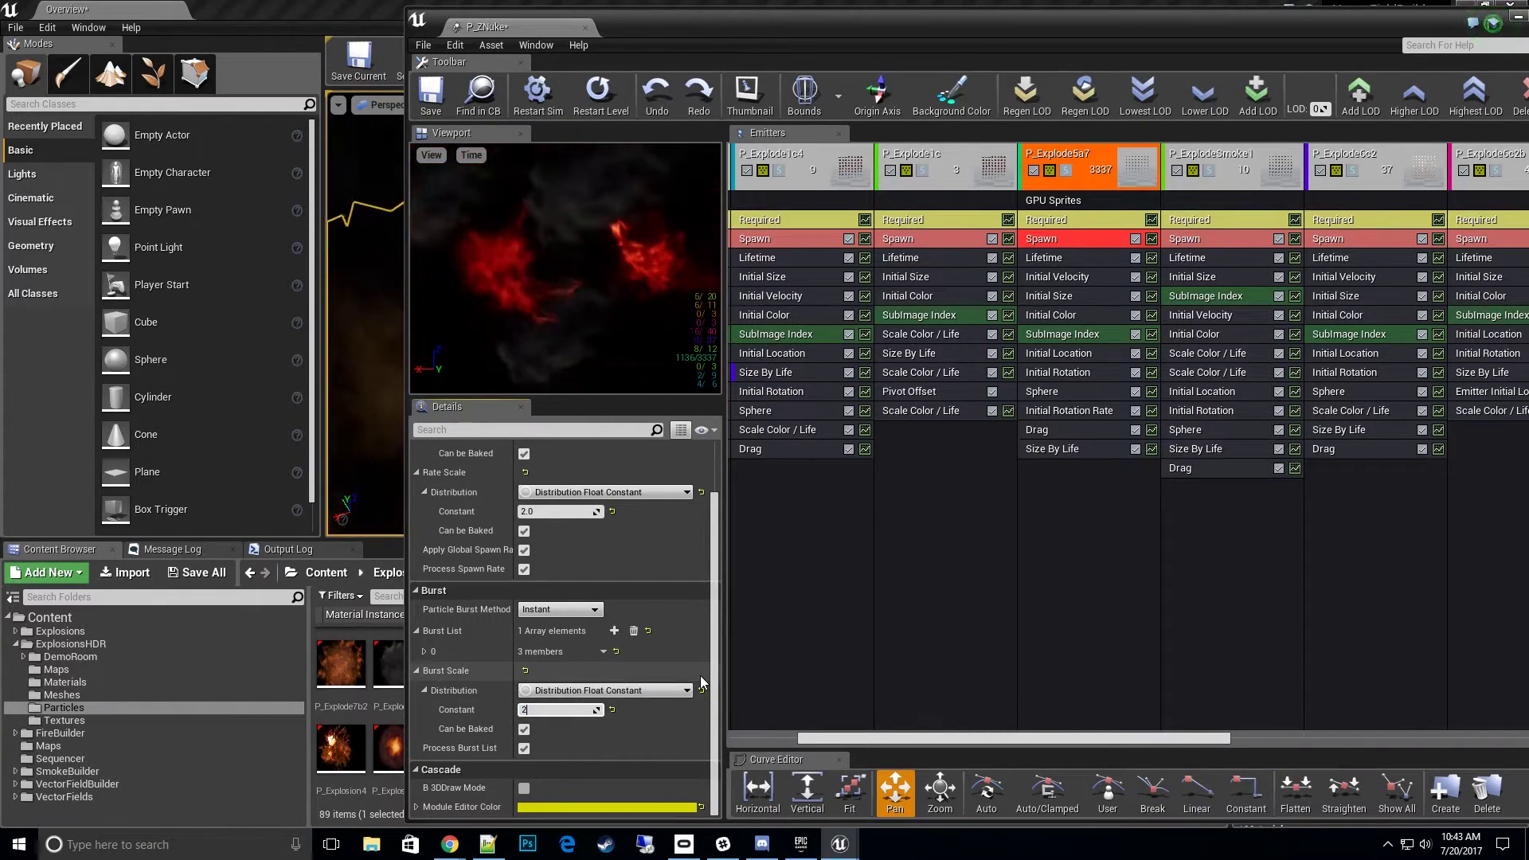
key("Return")
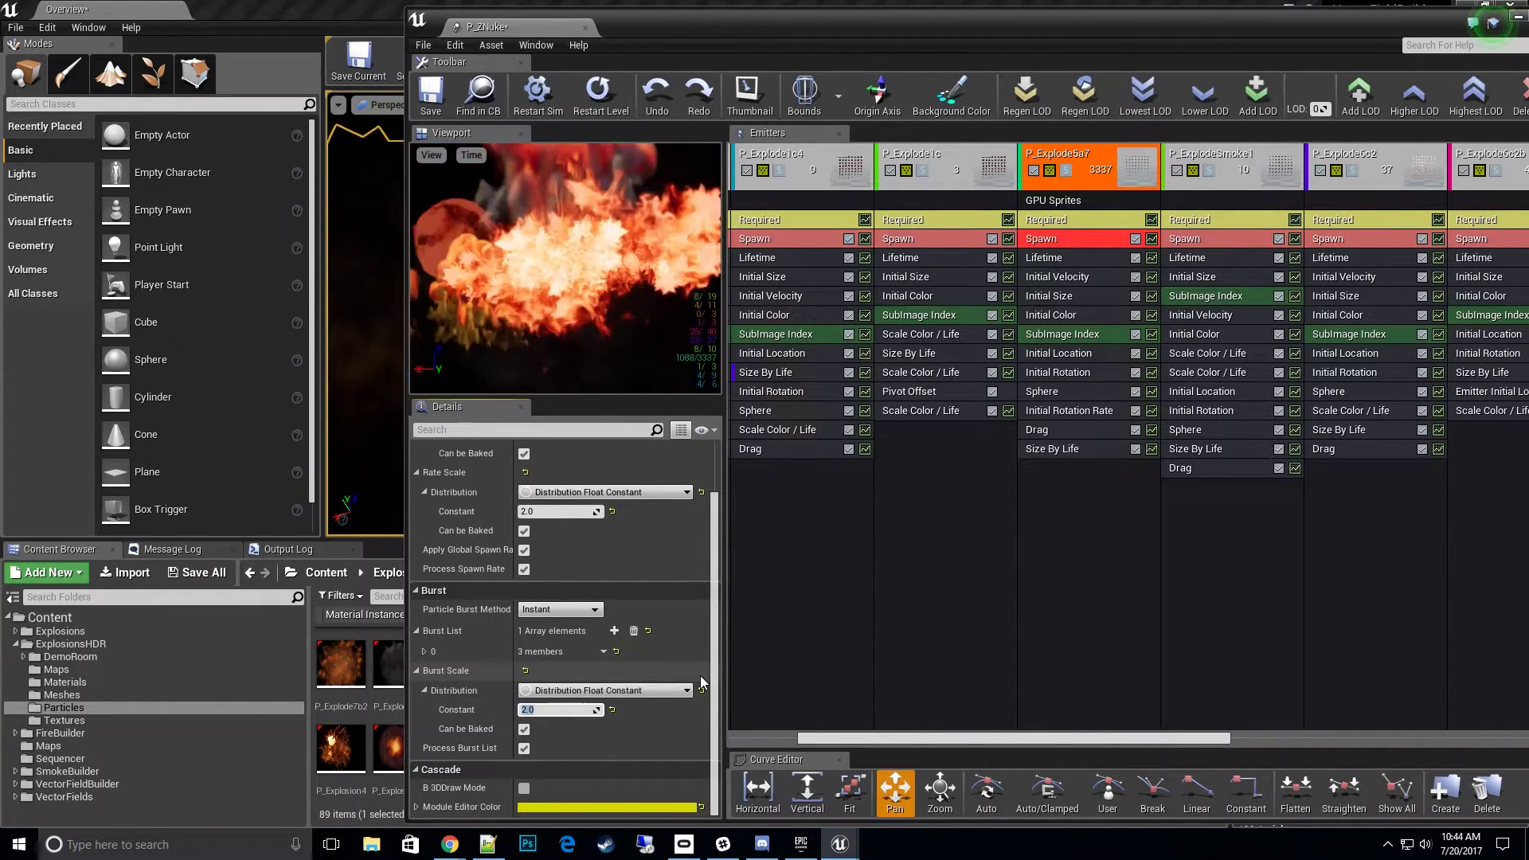
left_click(430, 94)
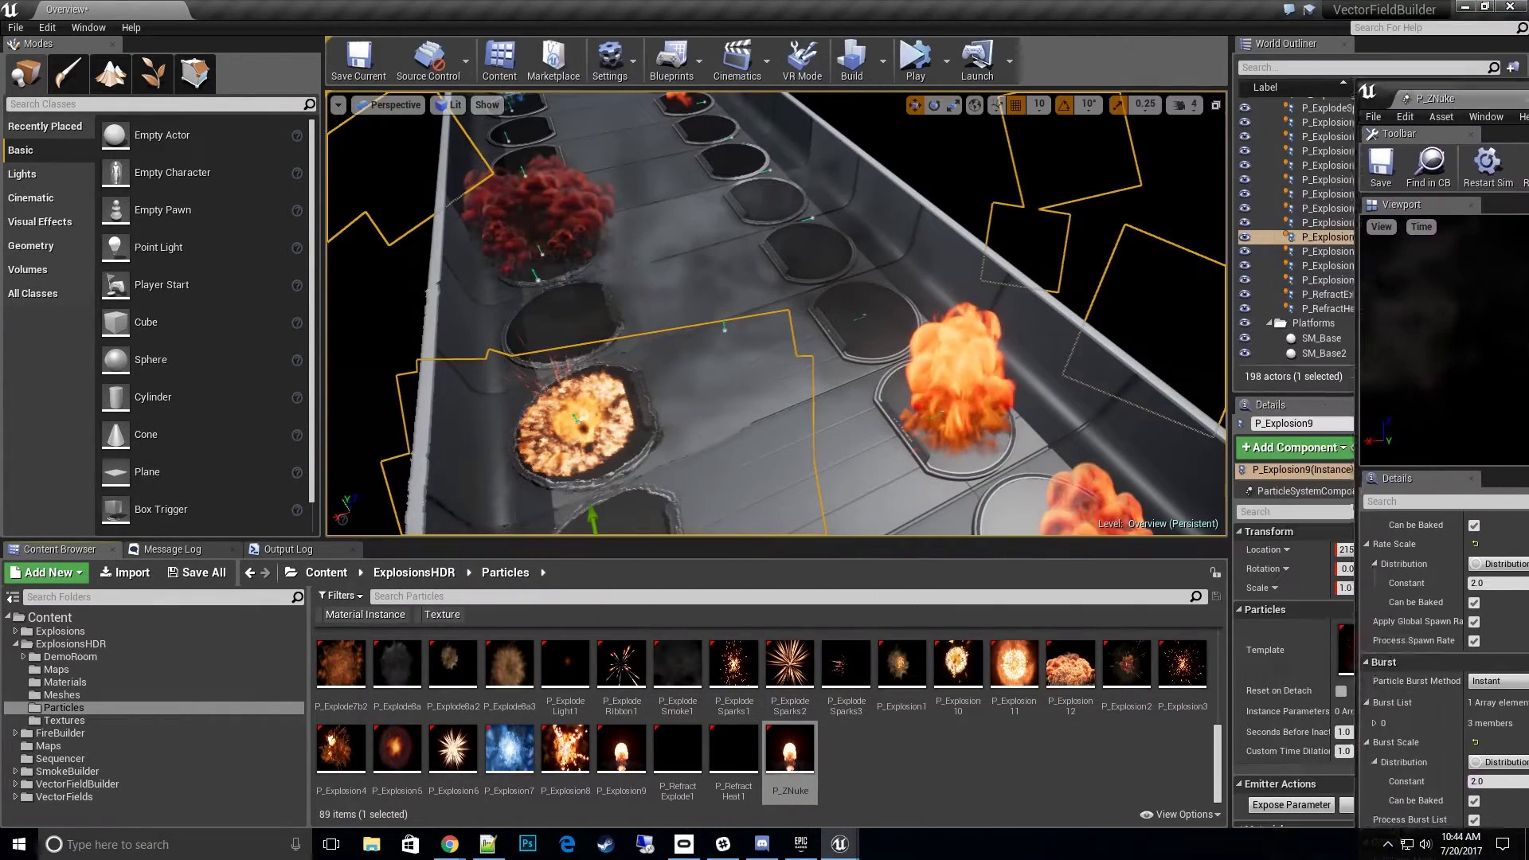
Deselect P_Explosion9 and examine the nuke explosion in the level from several angles, using game view and a full-screen viewport.
right_click_drag(776, 319, 654, 290)
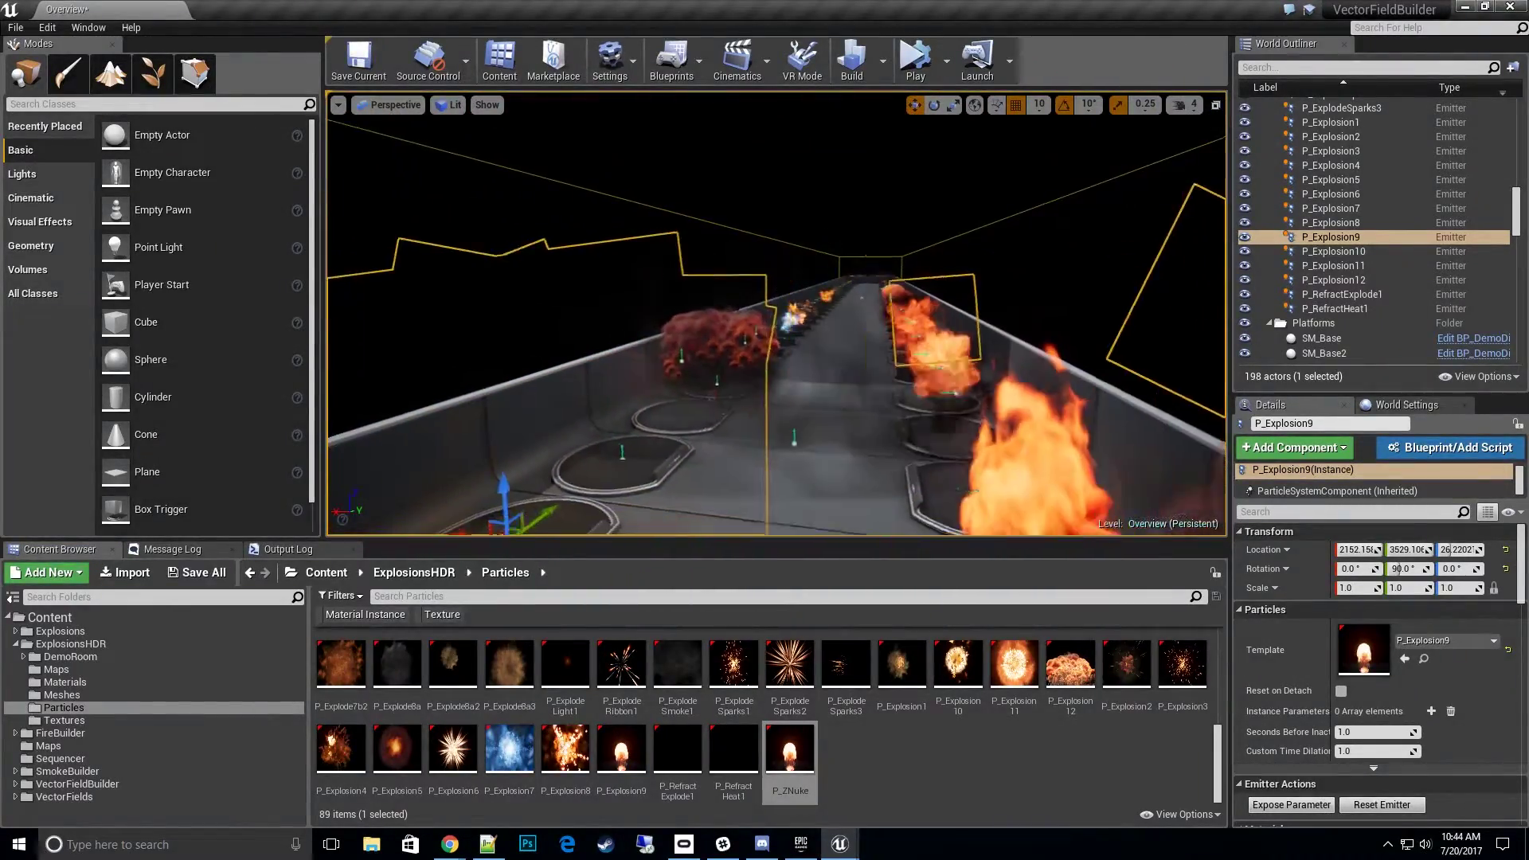
key("Escape")
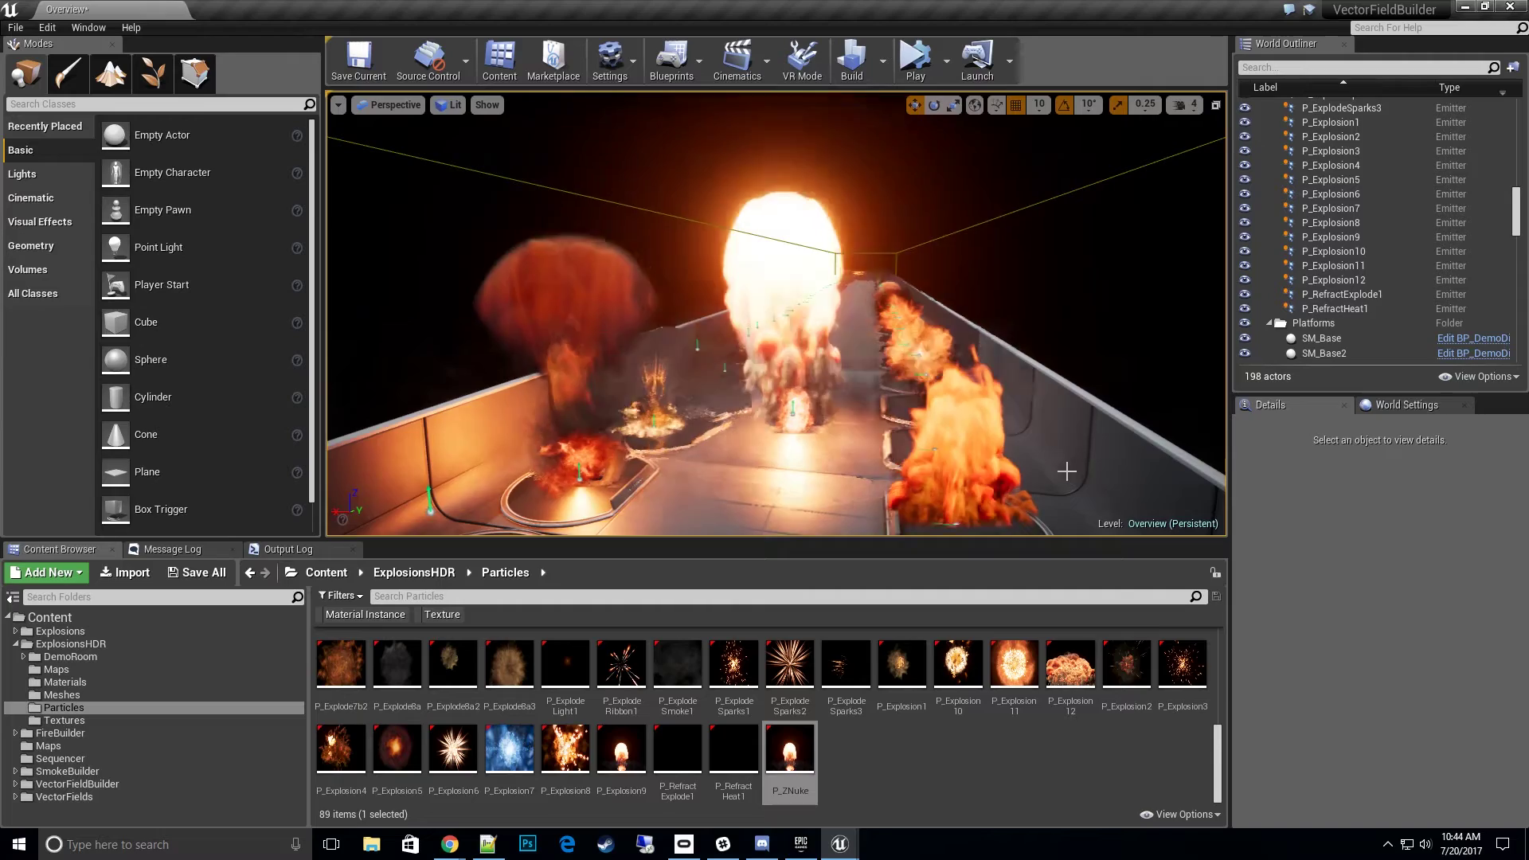
right_click_drag(777, 314, 845, 328)
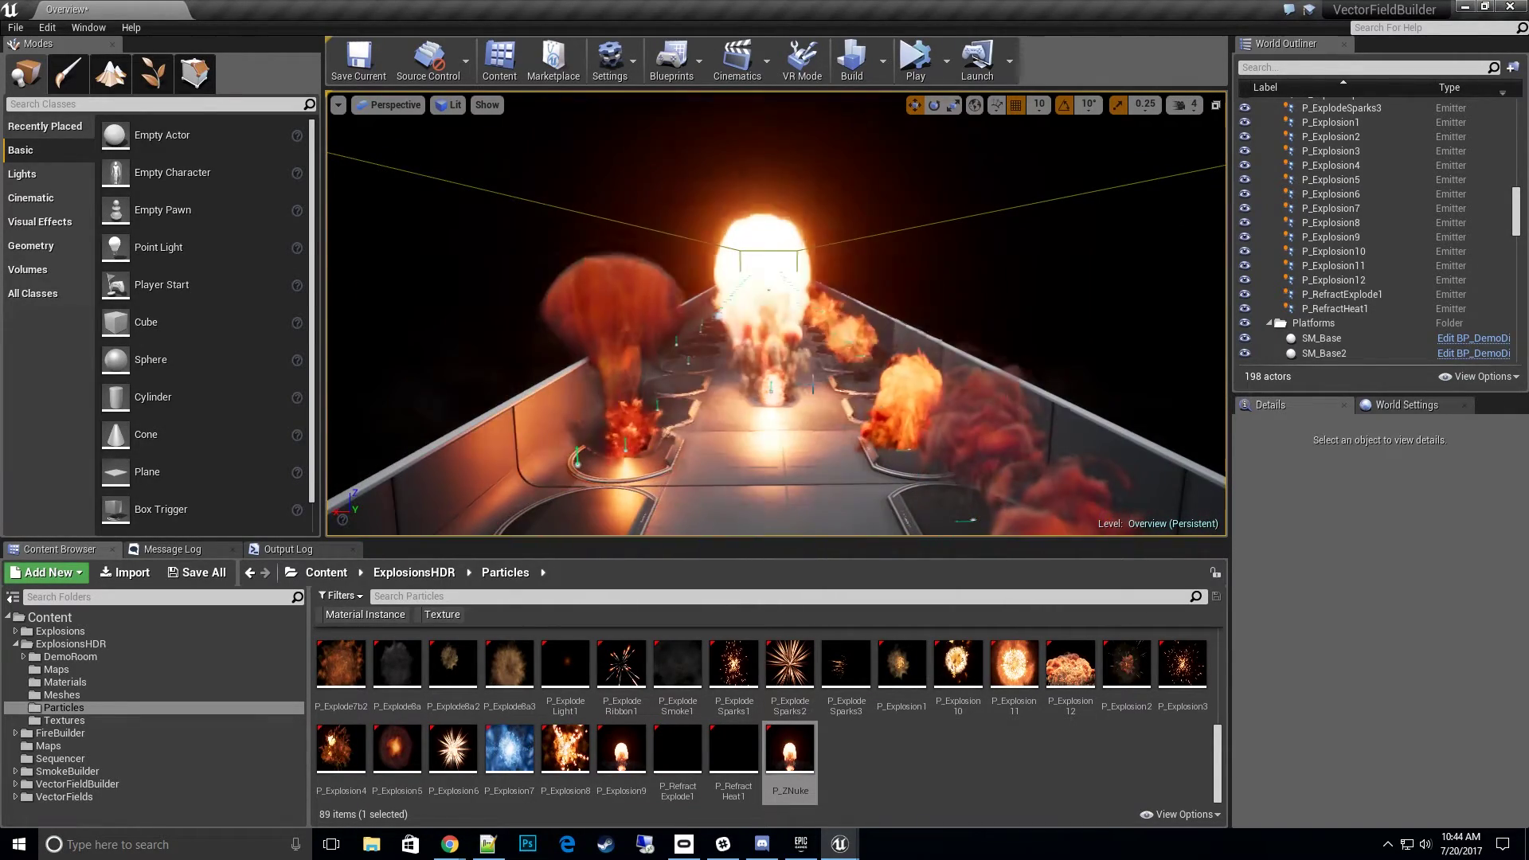
right_click_drag(603, 353, 787, 403)
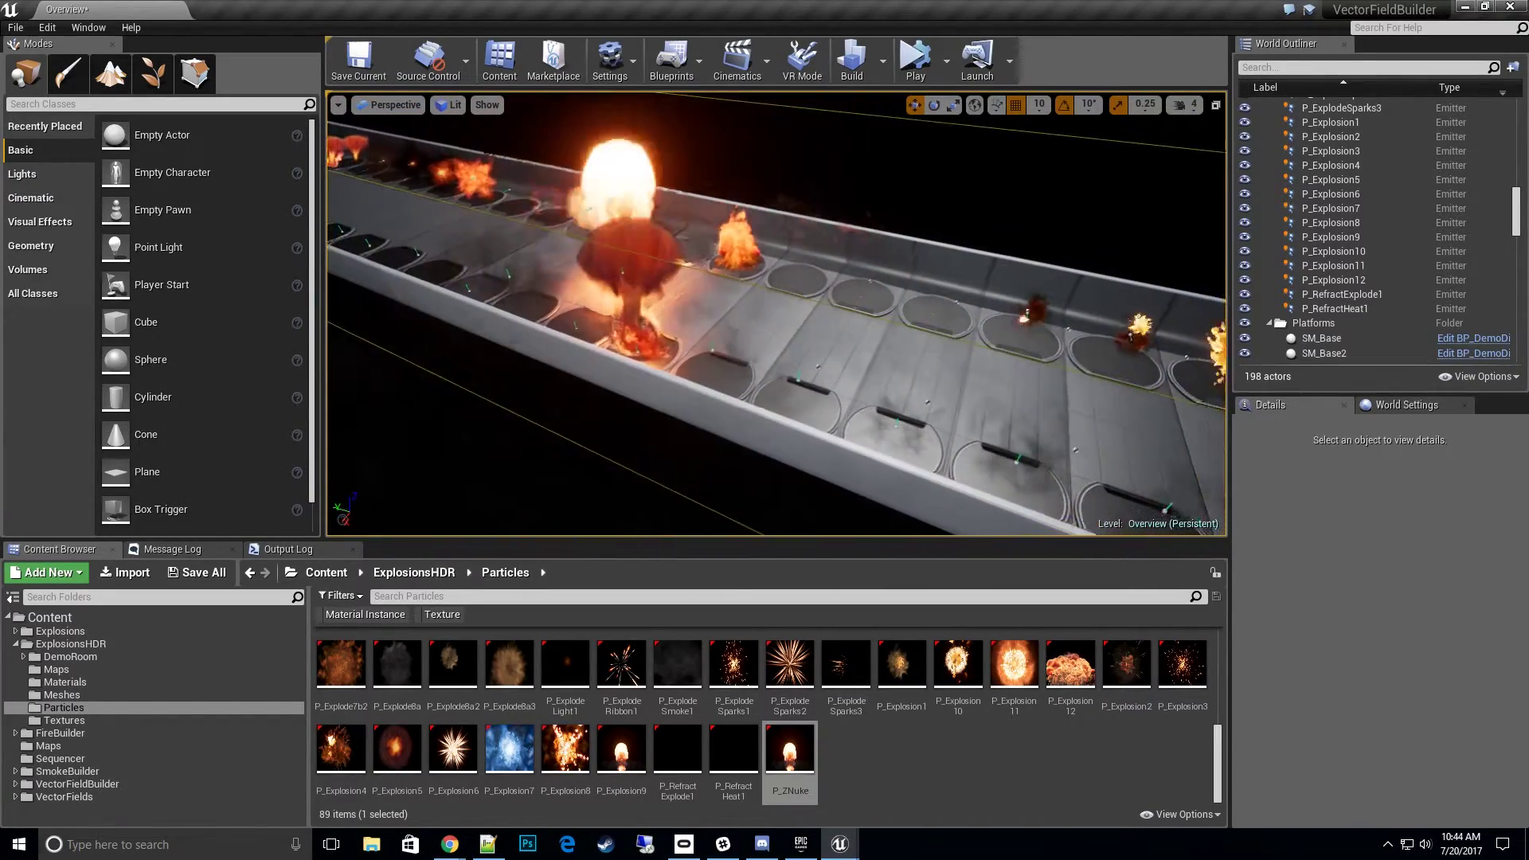
key("g")
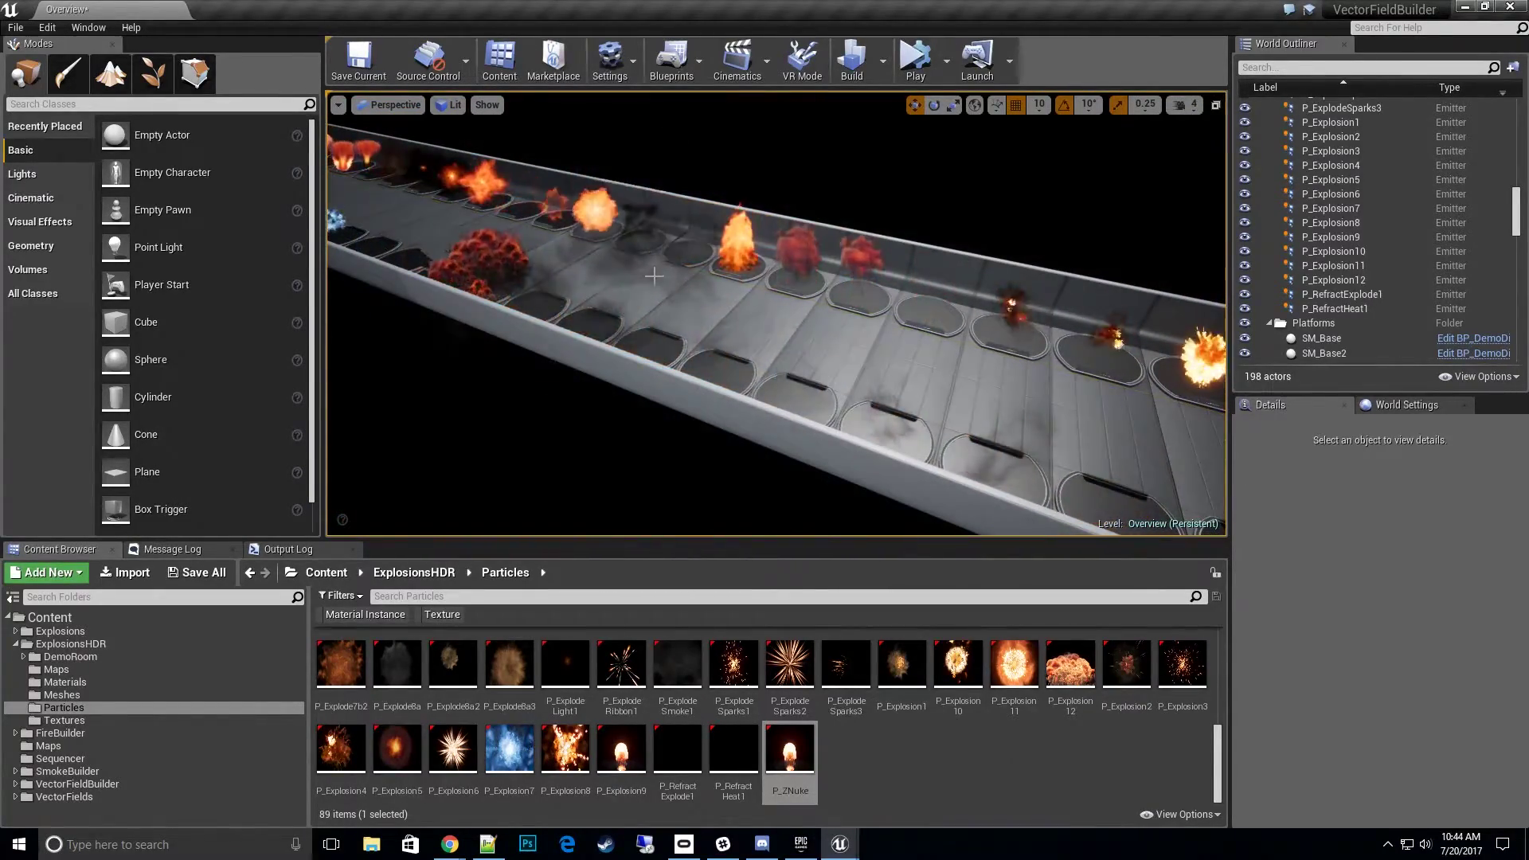
key("F11")
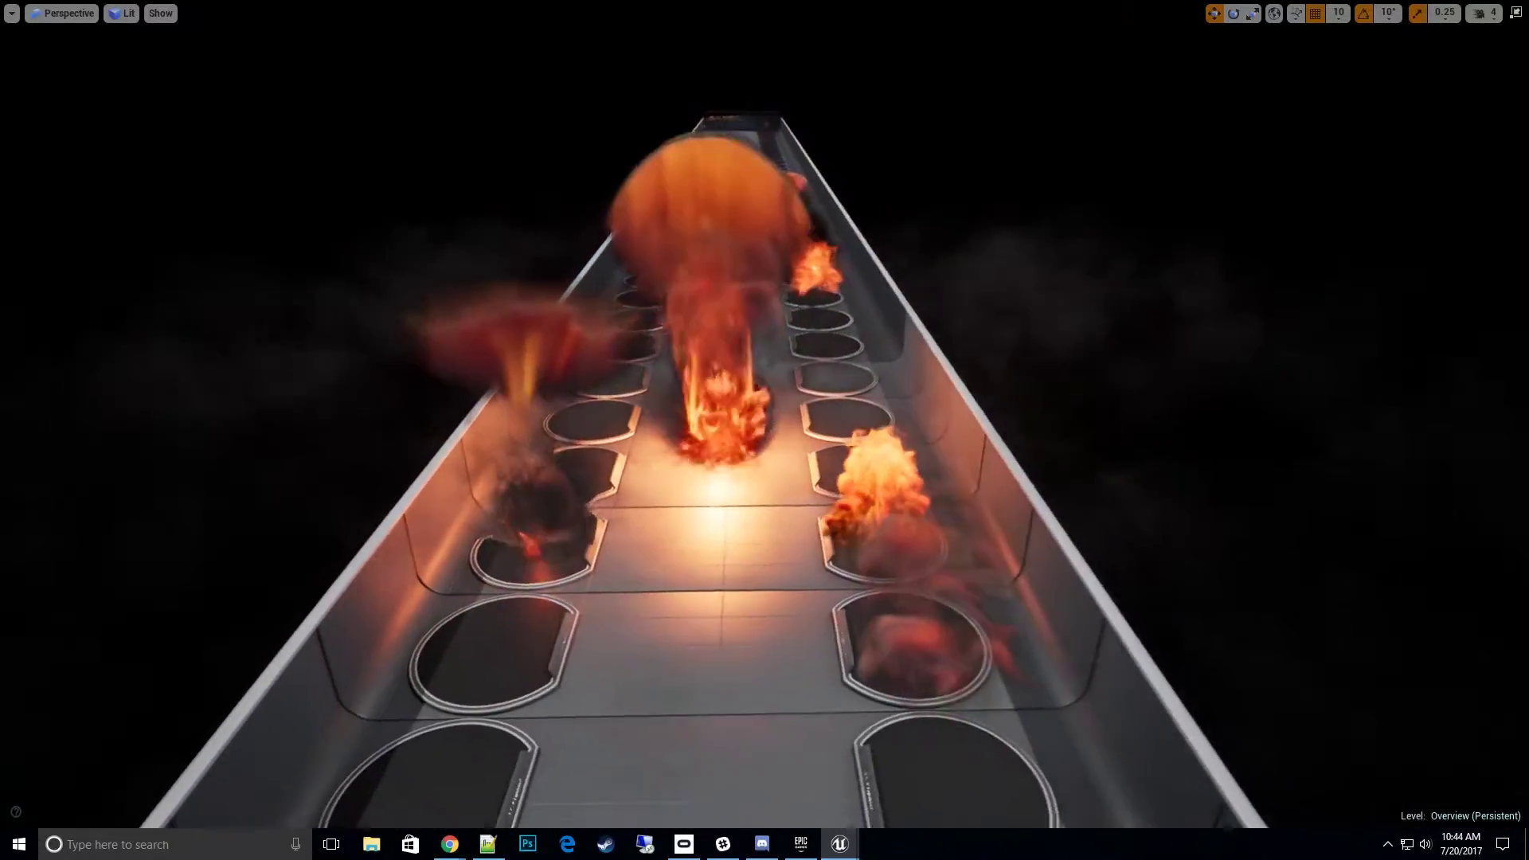
right_click_drag(744, 419, 697, 420)
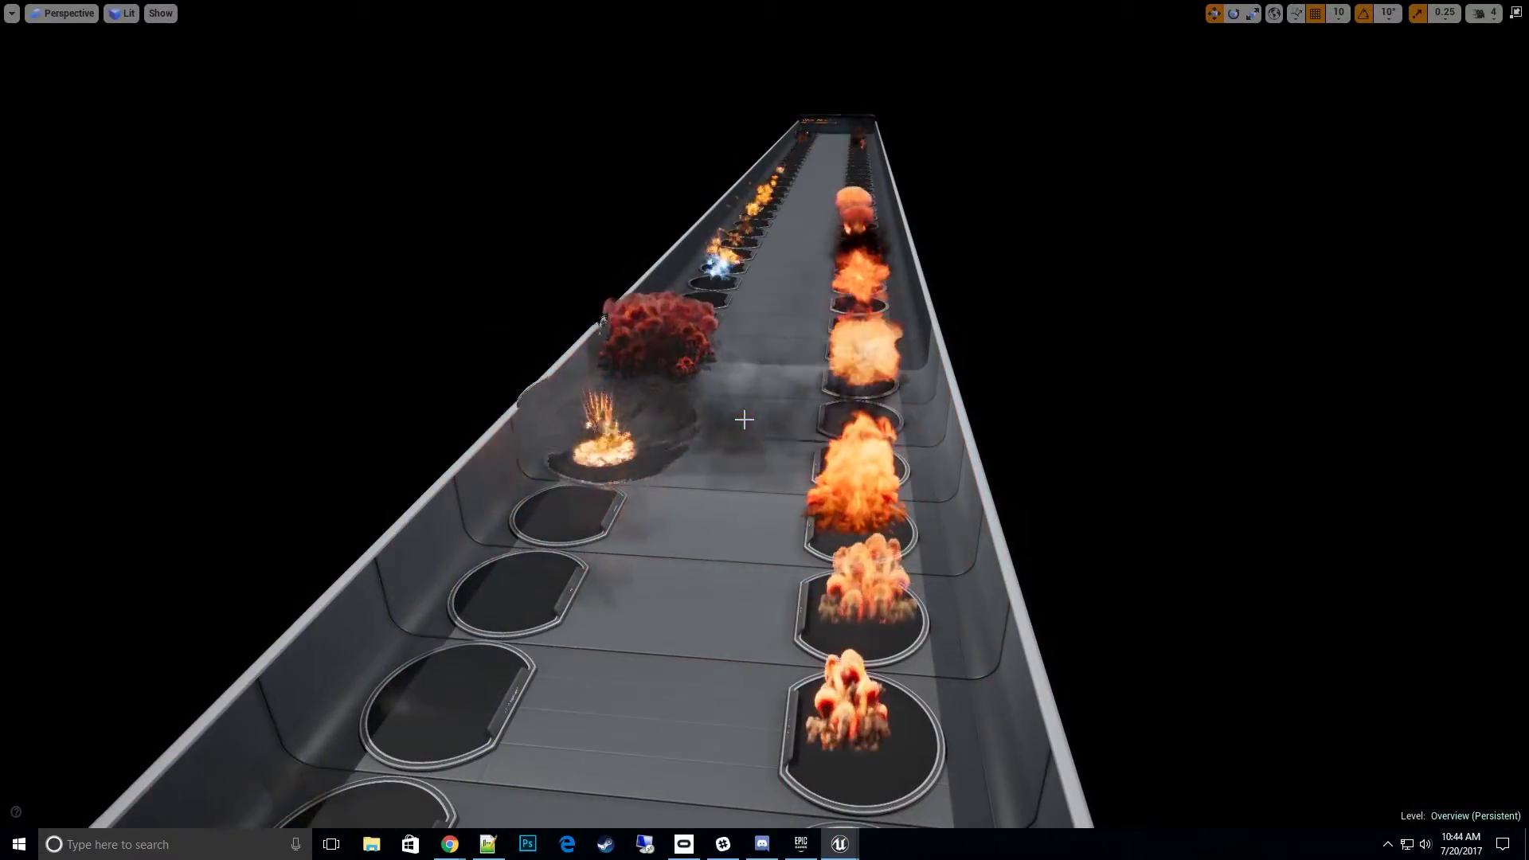
left_click(744, 420)
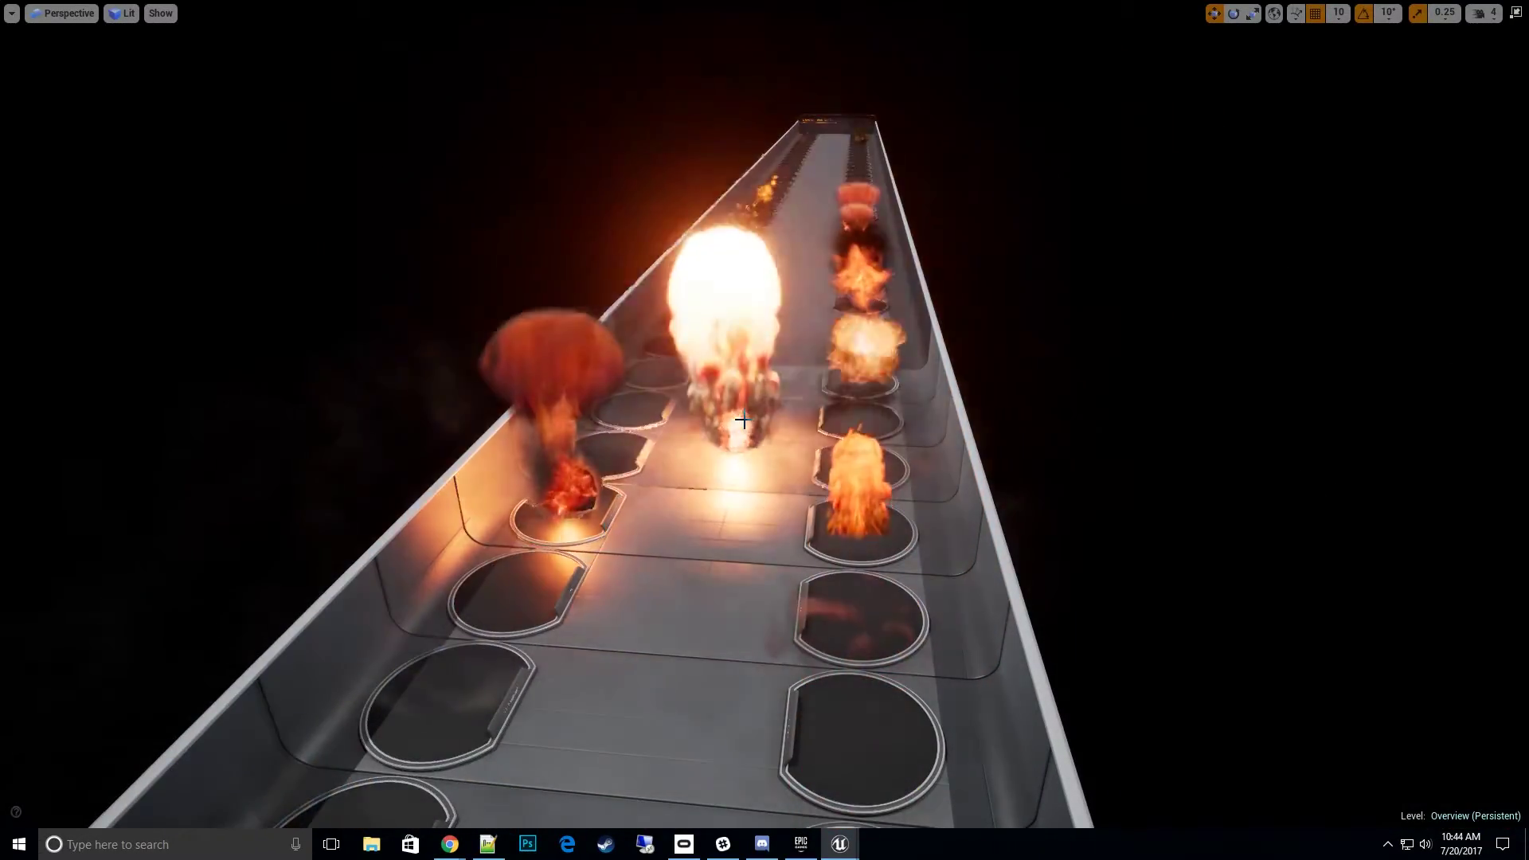